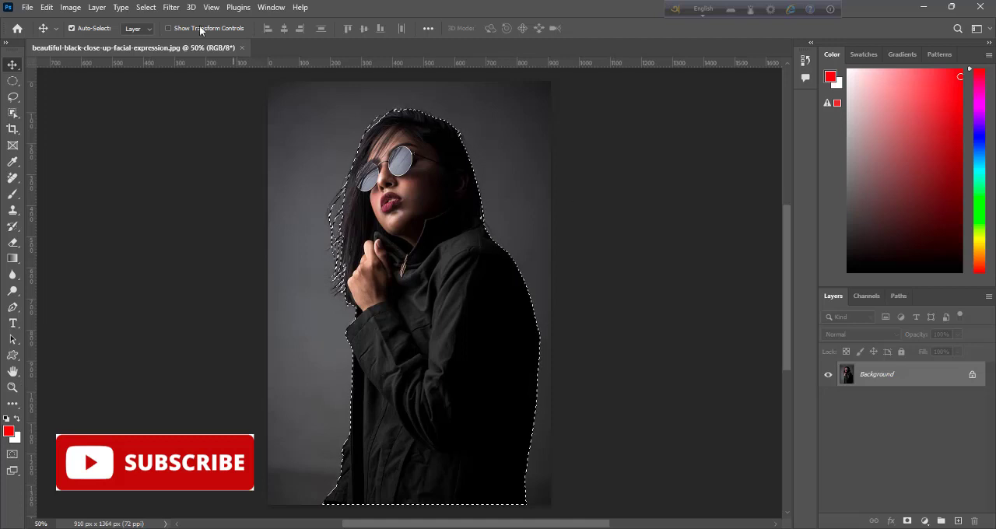
Step: Use Select and Mask to output the selected woman to a new layer with a layer mask
click(145, 7)
click(205, 184)
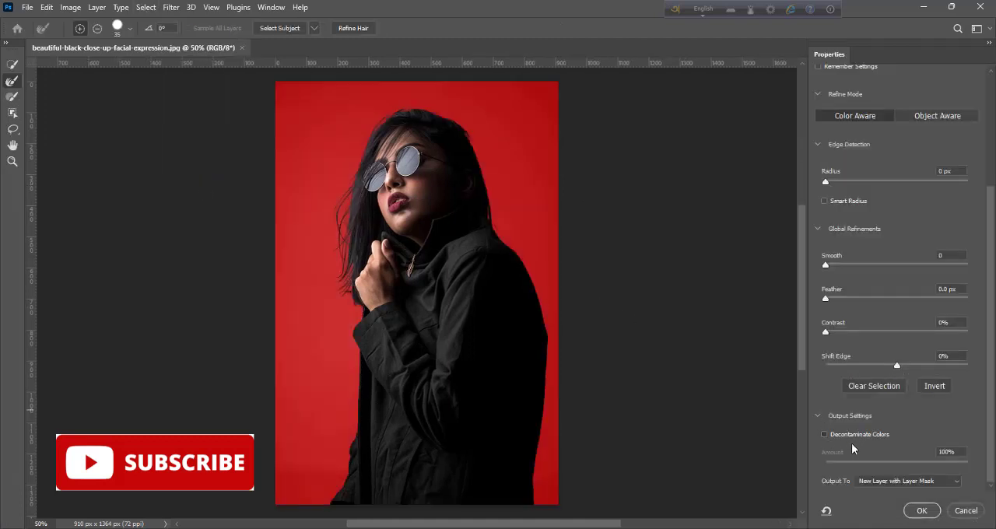
click(931, 517)
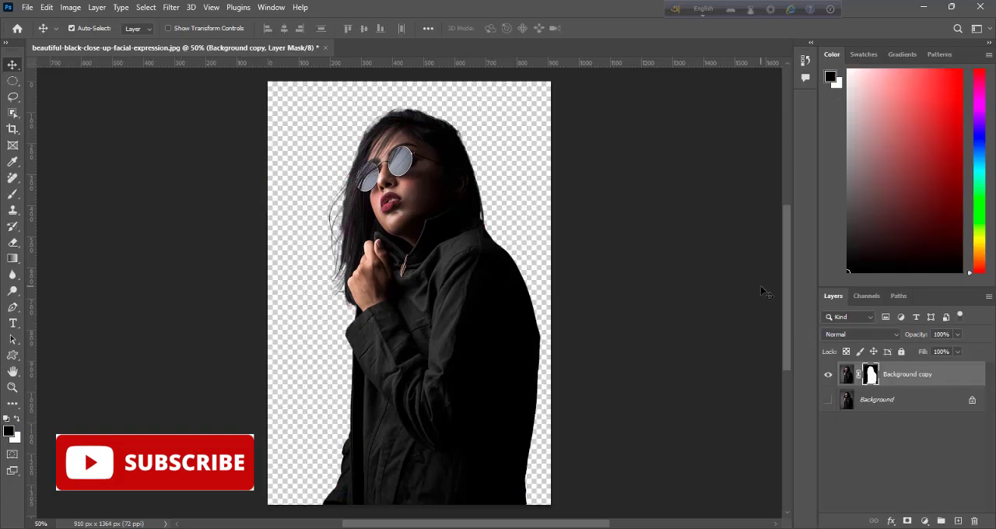
Step: Create a new 7 x 5 inch RGB document at 300 pixels/inch with a white background
click(27, 8)
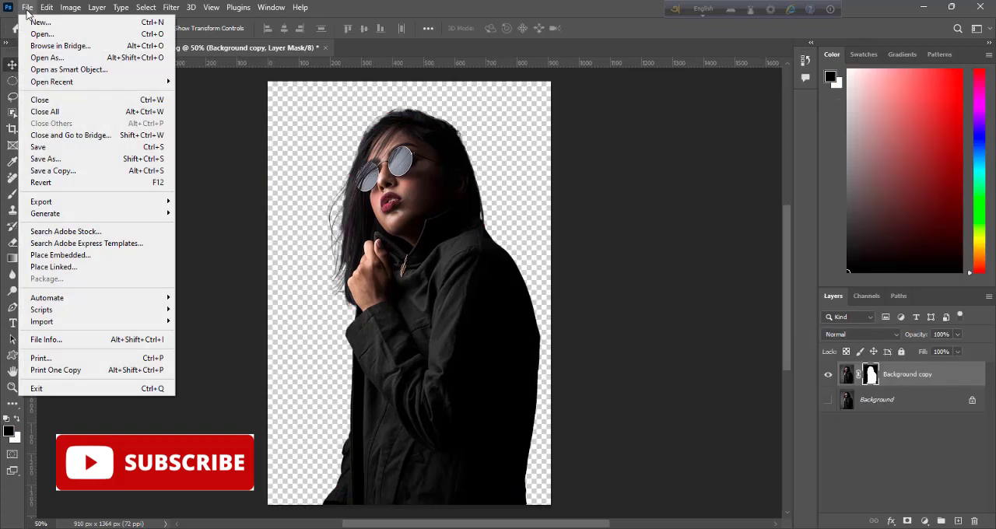
click(32, 22)
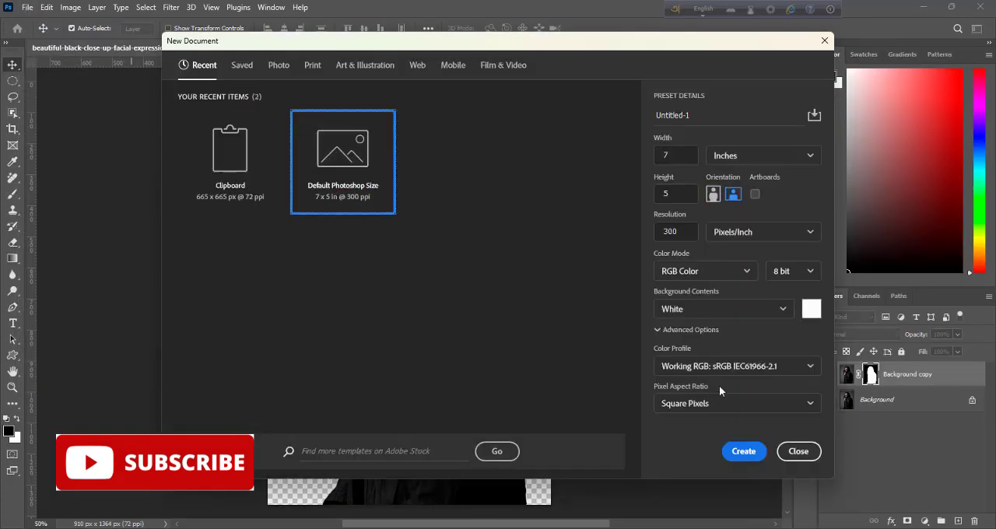
click(743, 451)
Step: Bring the masked cut-out of the woman into the new document and place it in the canvas's lower right area
click(261, 49)
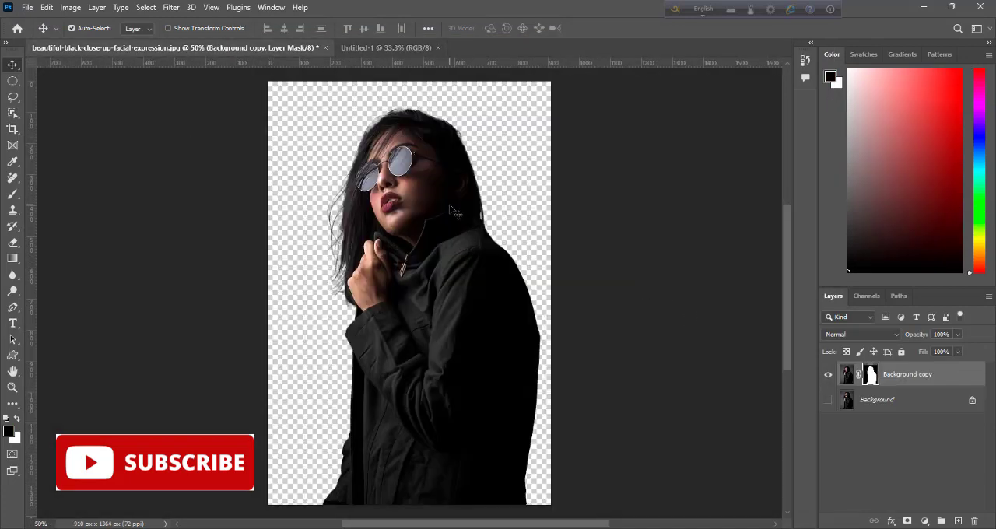
mouse_move(456, 183)
mouse_down()
mouse_move(403, 54)
mouse_move(408, 180)
mouse_move(457, 178)
mouse_up()
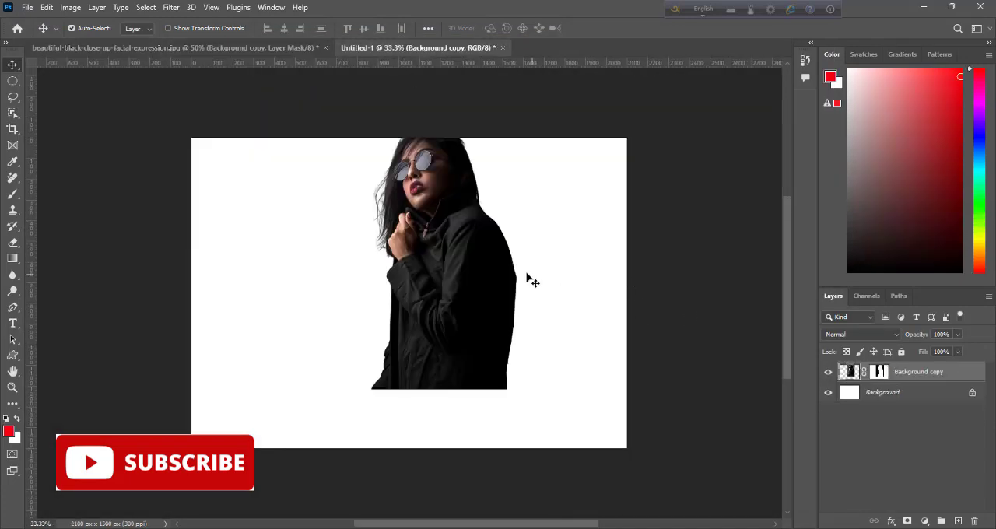
drag(529, 277, 596, 331)
Step: Enlarge the woman cut-out slightly with Free Transform, keeping it at the canvas's bottom edge
key(ctrl+t)
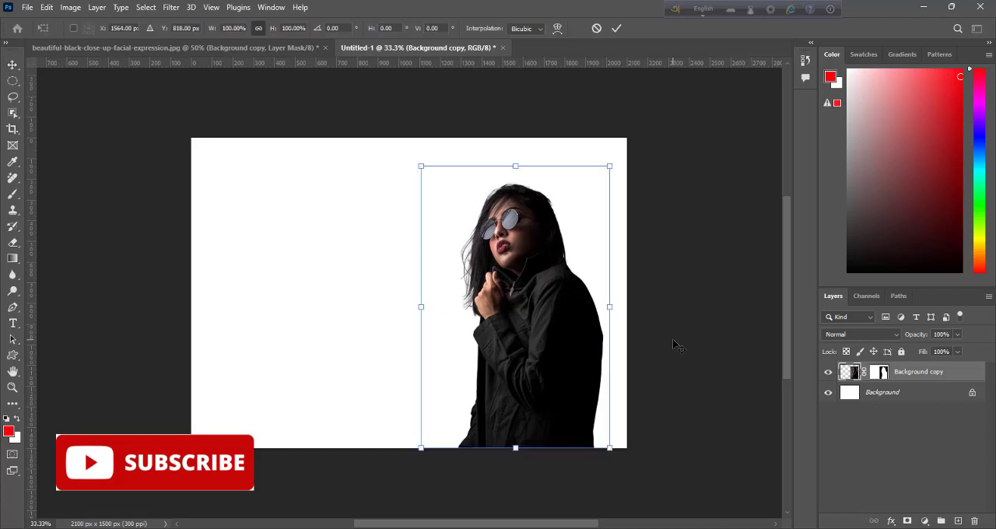
drag(610, 164, 617, 159)
drag(422, 161, 411, 159)
click(616, 29)
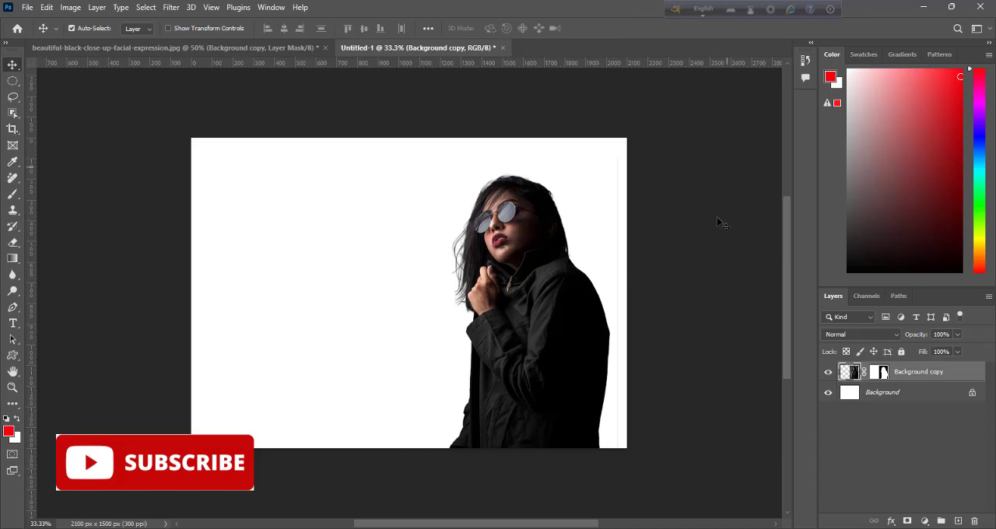
Step: Convert the locked Background into the regular layer "Layer 0" and add a Gradient fill layer above it
double_click(883, 392)
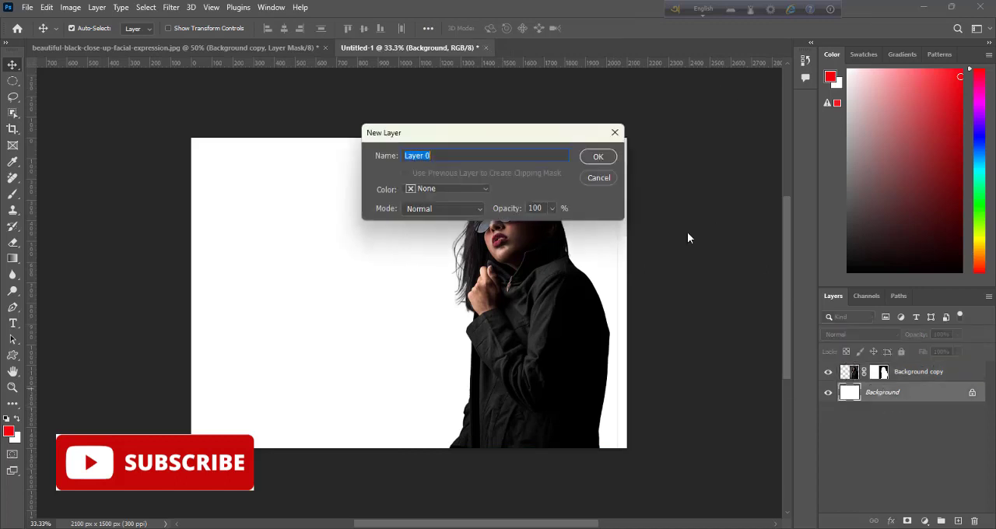
click(597, 156)
click(925, 521)
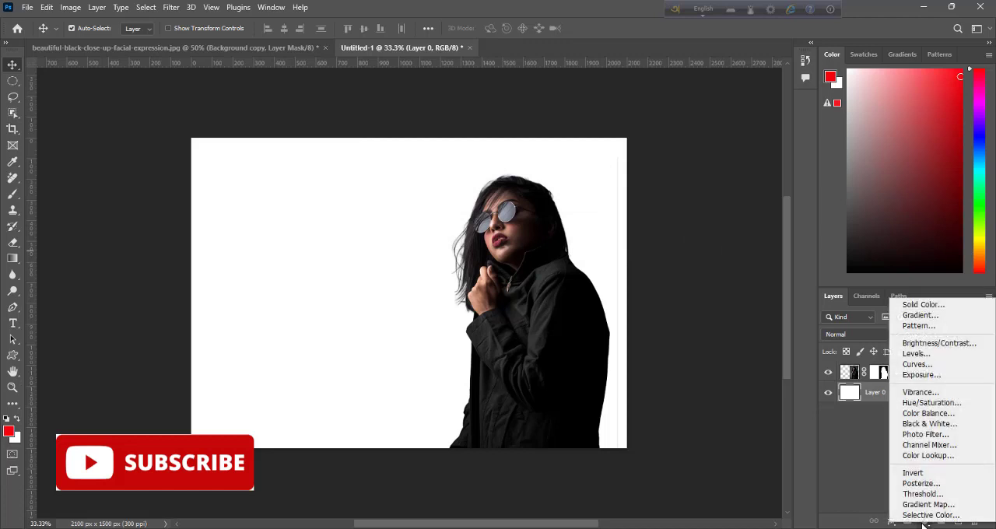
click(919, 316)
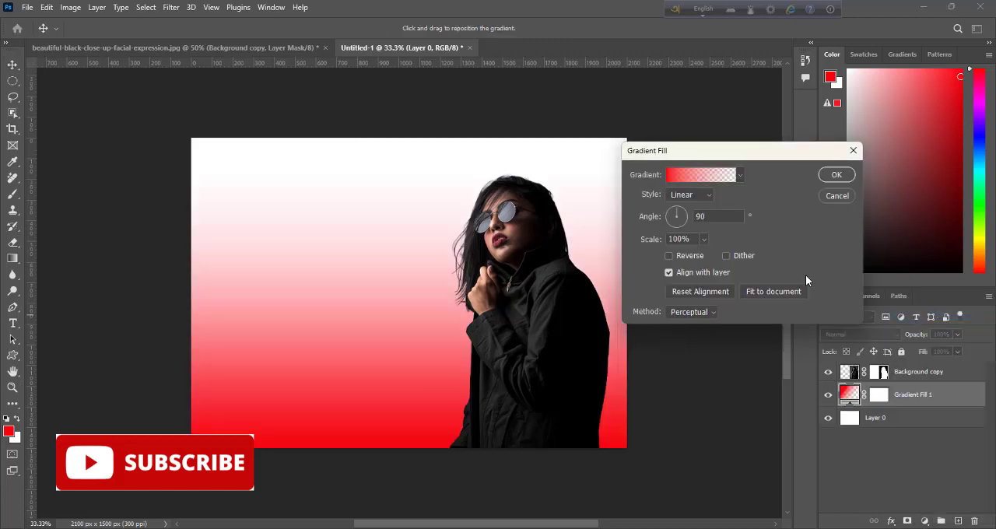
Step: Set the gradient's color stop at location 0 to a bright magenta-purple
click(693, 176)
click(684, 362)
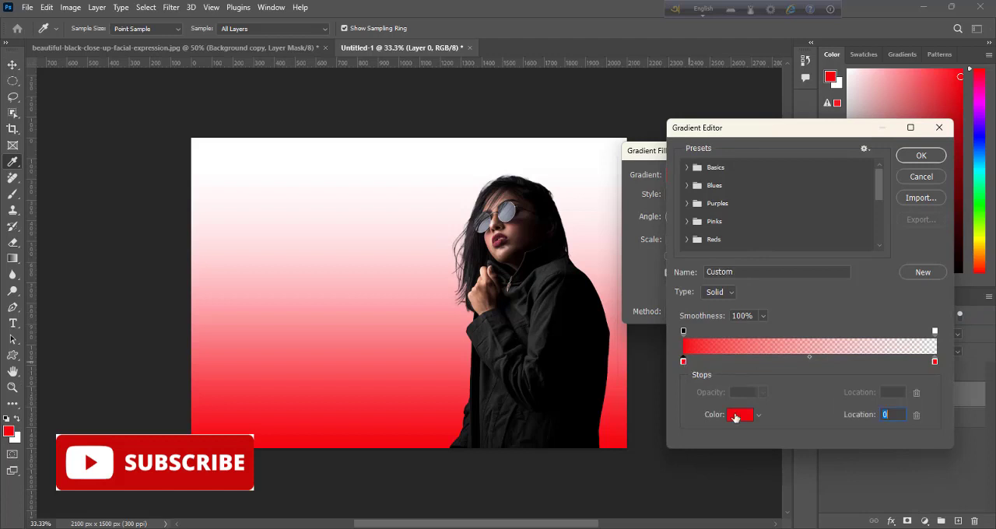
click(741, 414)
mouse_move(703, 162)
mouse_down()
mouse_move(692, 155)
mouse_move(703, 147)
mouse_up()
click(812, 112)
Step: Set the gradient's color stop at location 100 to light blue
click(935, 362)
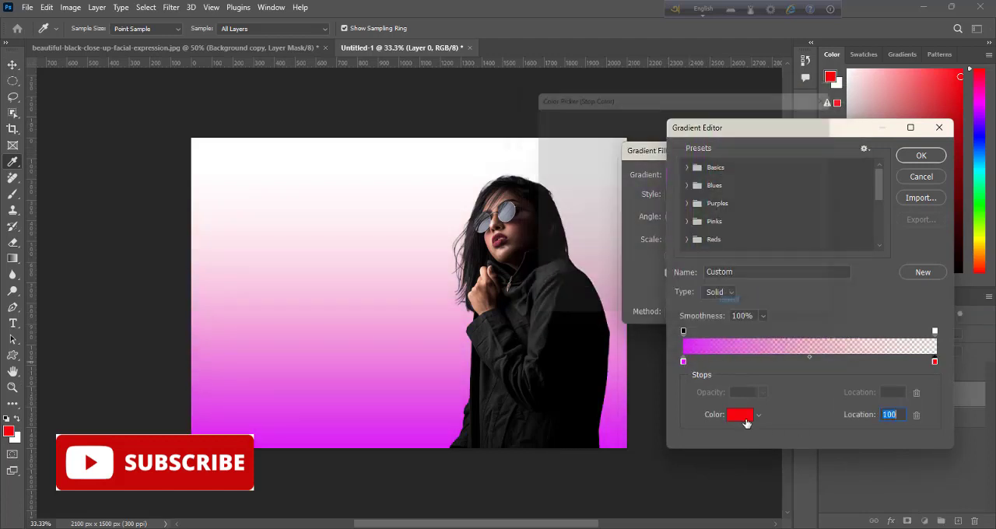
click(741, 414)
click(702, 184)
click(639, 123)
click(807, 116)
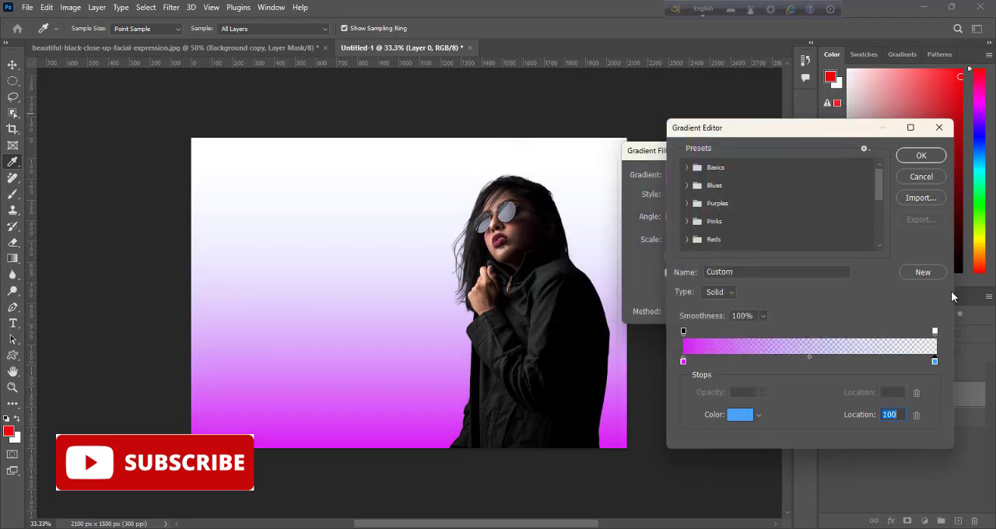
Step: Raise the opacity of the gradient's transparent end stop and apply the linear gradient fill at 90°
click(934, 331)
click(763, 392)
drag(762, 409, 794, 409)
click(921, 155)
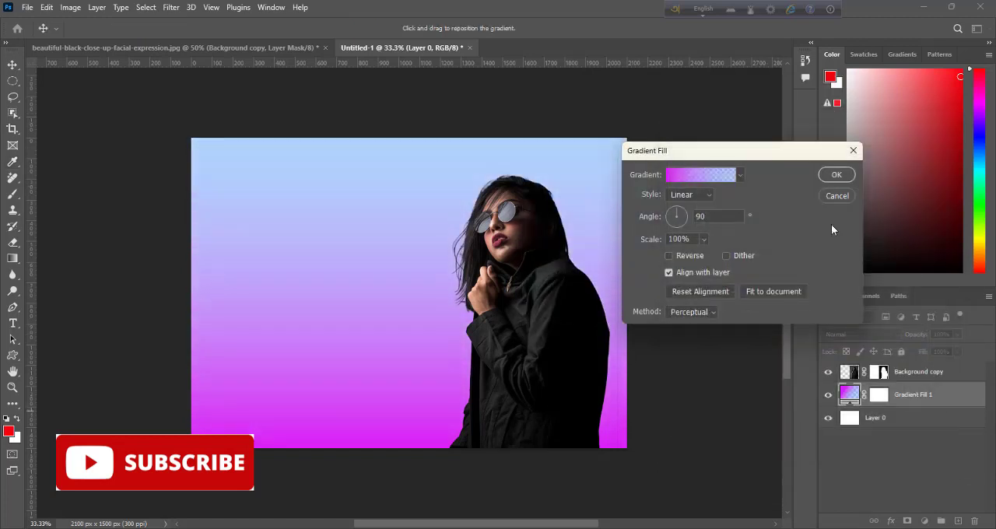
click(838, 174)
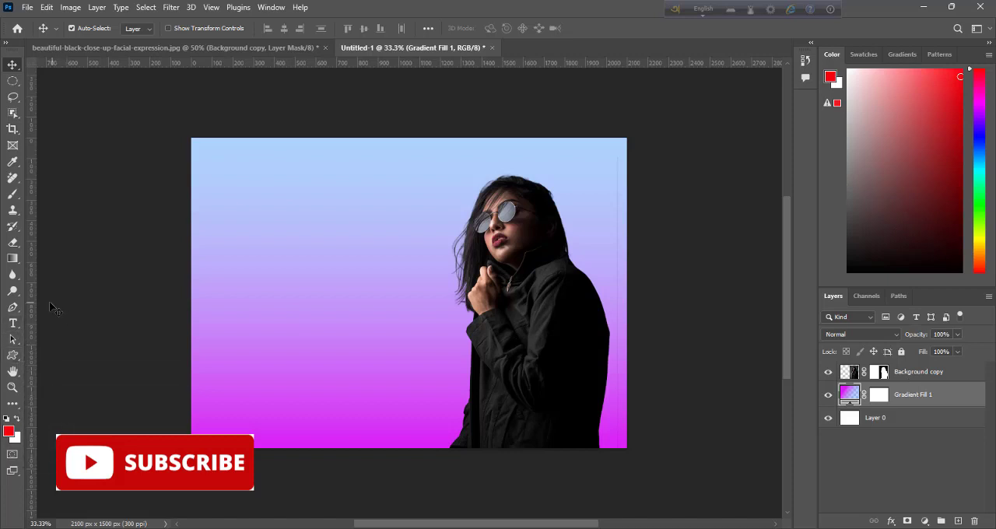
Step: Draw a rectangle shape of about 794 x 273 px in the canvas's upper area, beside the woman's head
click(20, 359)
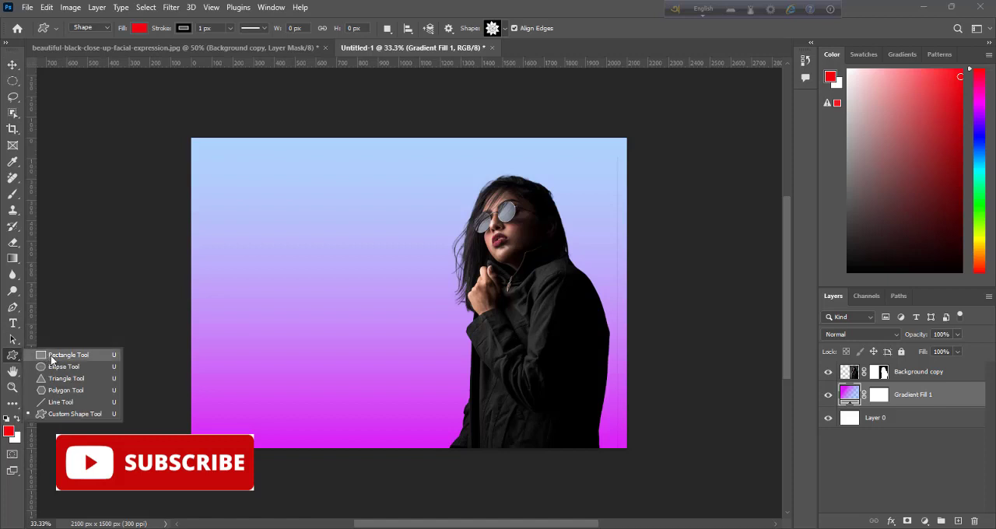
click(58, 356)
drag(266, 179, 428, 234)
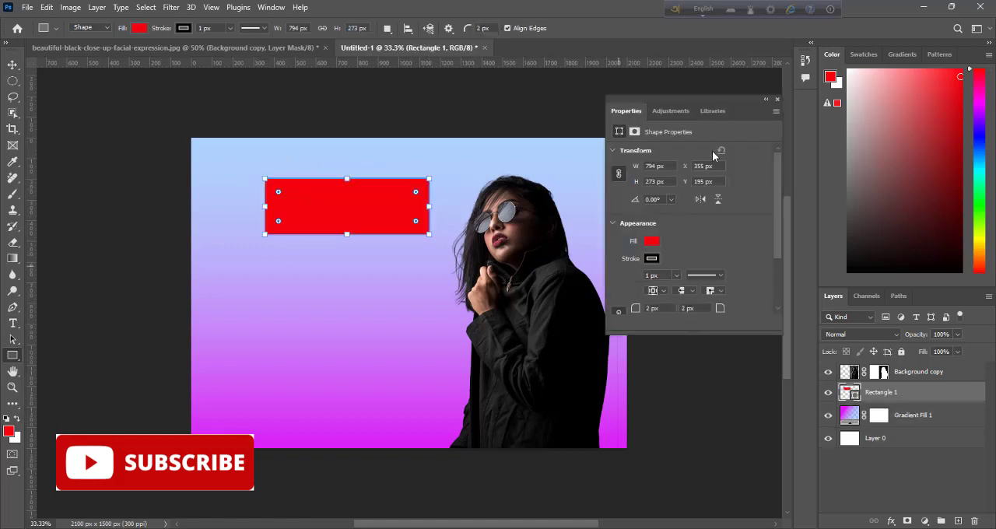
Step: Change the rectangle's fill to the recently used yellow and deselect the shape
click(140, 28)
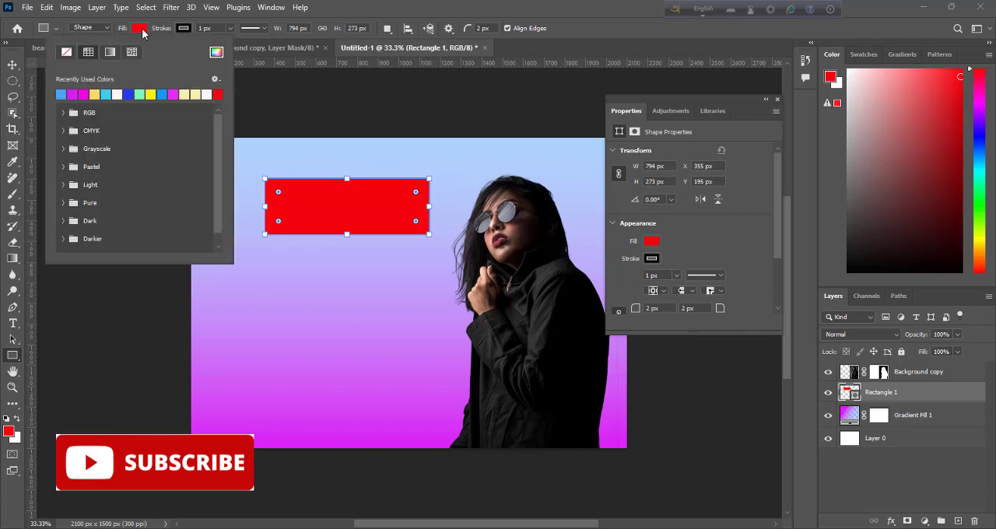
click(155, 94)
click(777, 100)
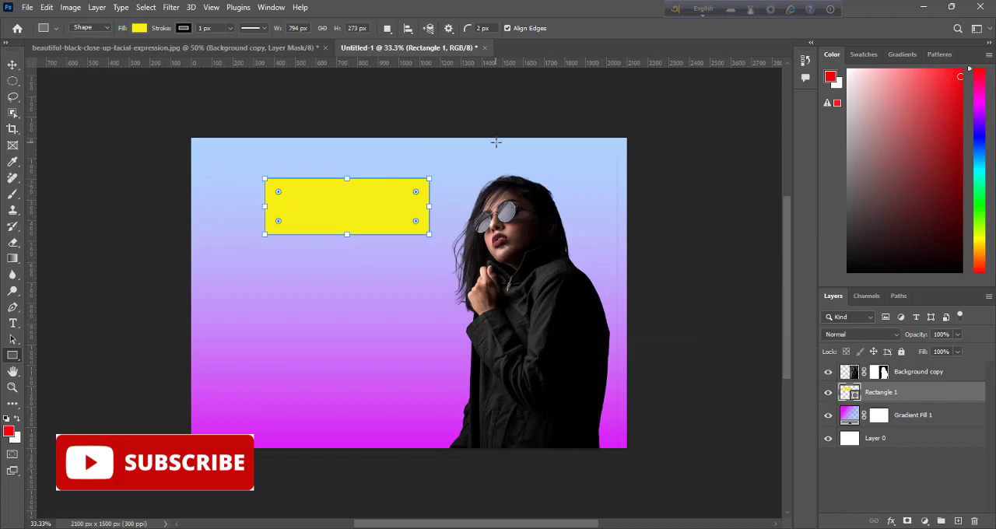
click(13, 65)
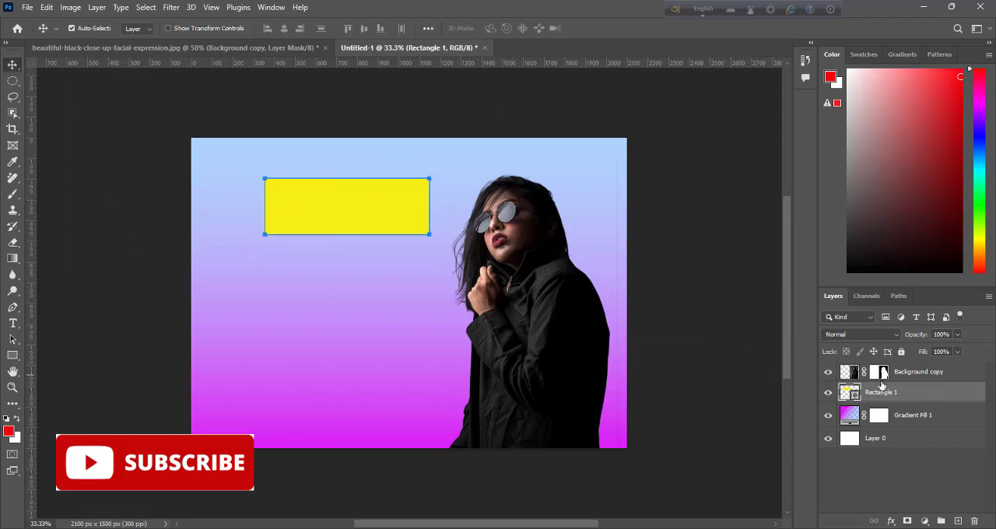
click(84, 105)
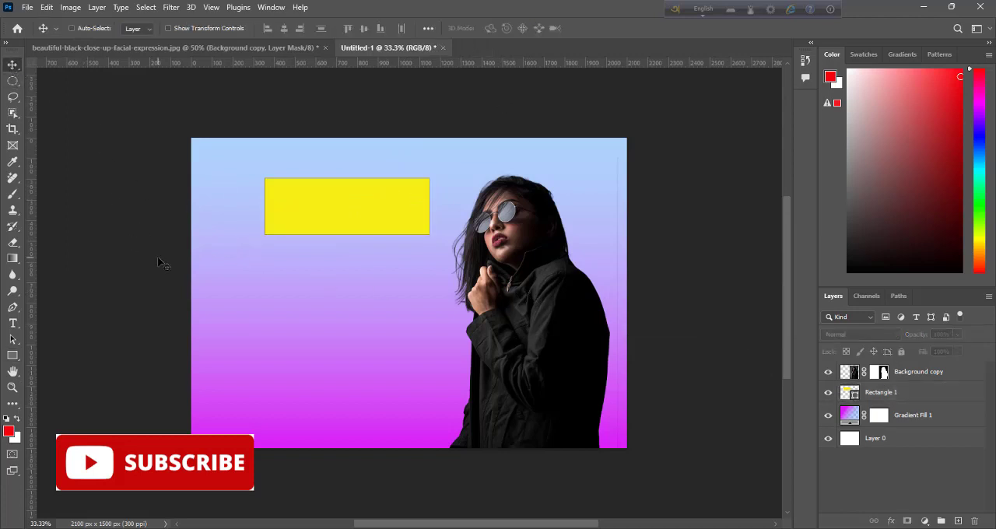
Step: Free-transform the Rectangle 1 layer with Skew, shifting its top edge very slightly sideways
click(904, 377)
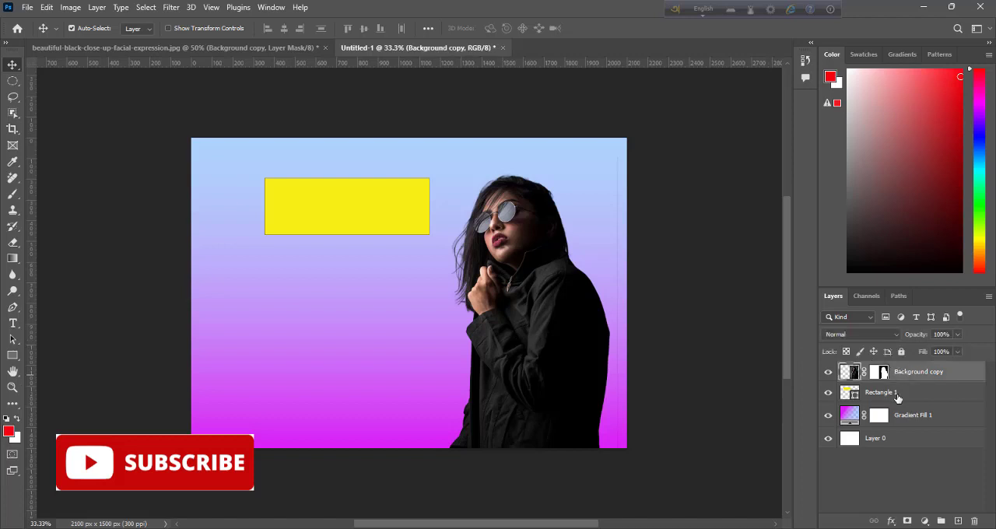
click(900, 398)
key(ctrl+t)
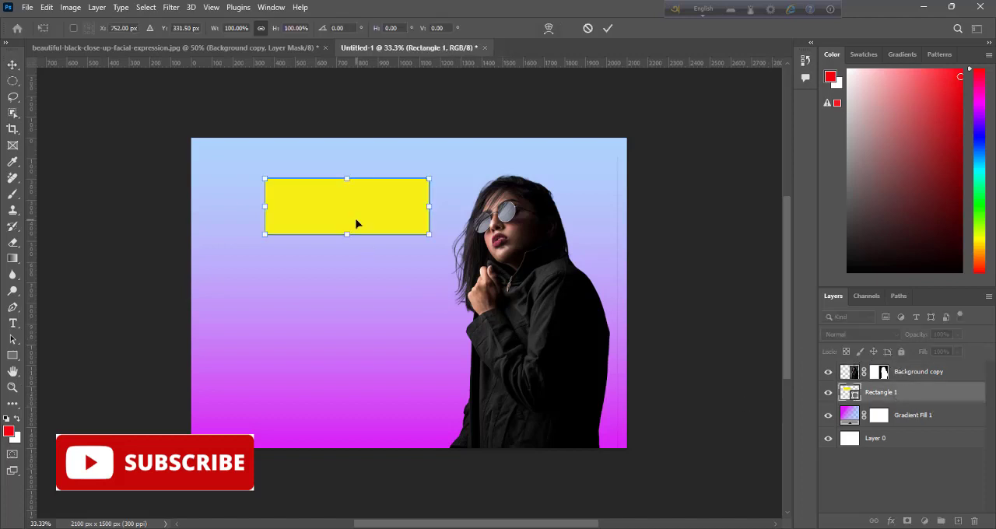
right_click(357, 203)
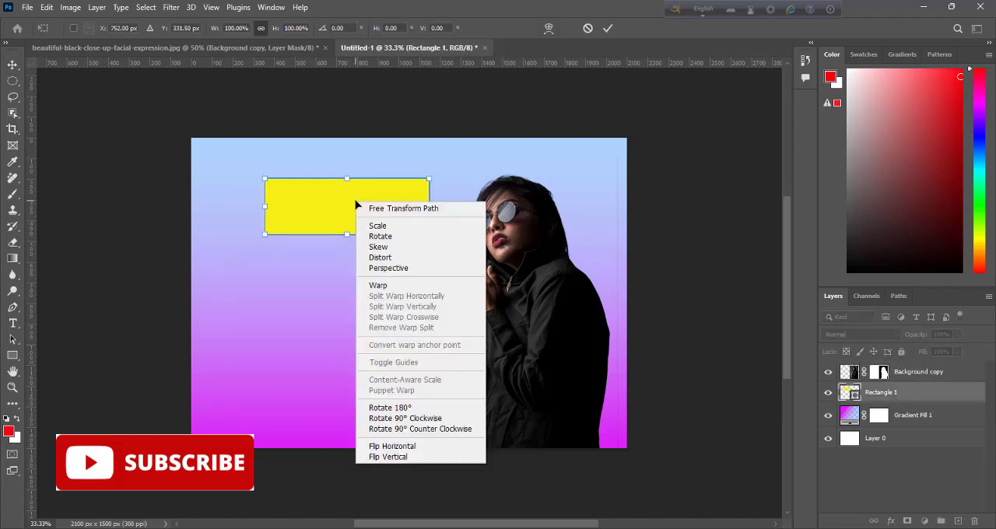
click(394, 251)
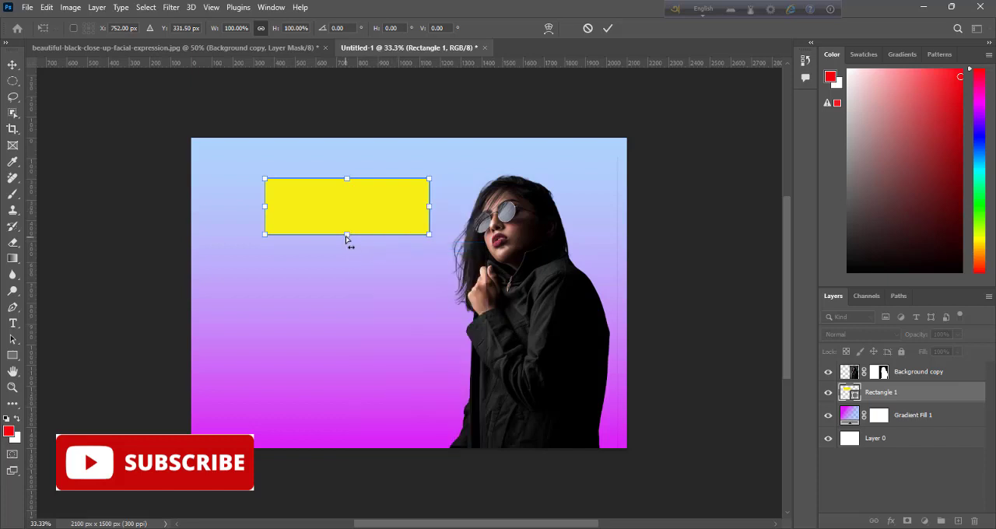
drag(349, 180, 348, 179)
Step: Distort the yellow rectangle into a trapezoid by raising its top edge and pulling both bottom corners outward
right_click(346, 185)
click(387, 241)
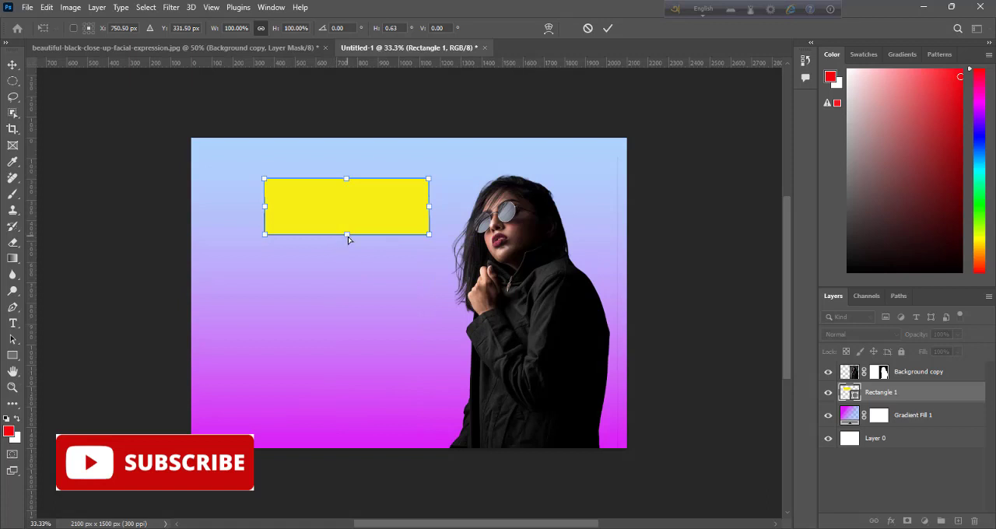
drag(348, 236, 347, 225)
drag(347, 179, 348, 175)
drag(265, 226, 257, 235)
drag(428, 225, 443, 231)
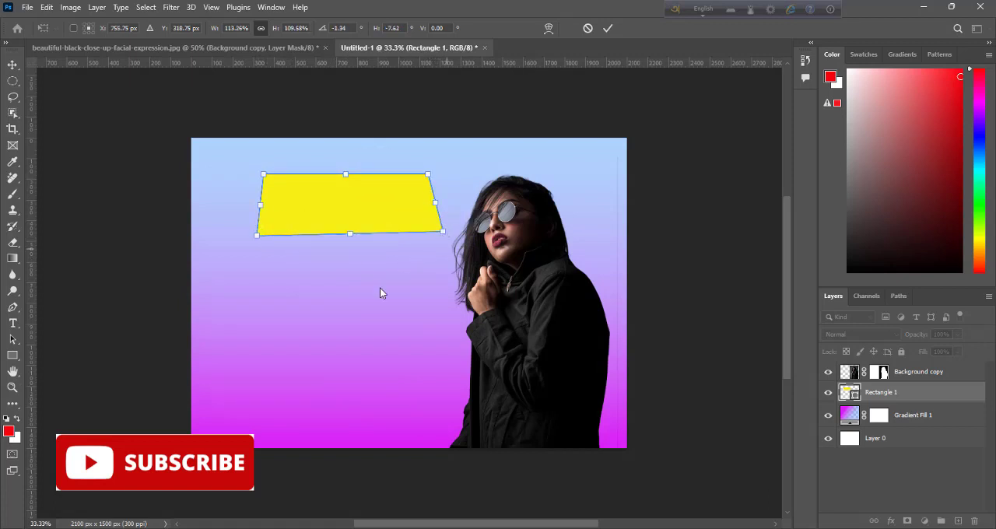
Step: Refine the trapezoid by pulling its bottom corners and top corners further outward
drag(256, 237, 246, 237)
drag(443, 232, 447, 235)
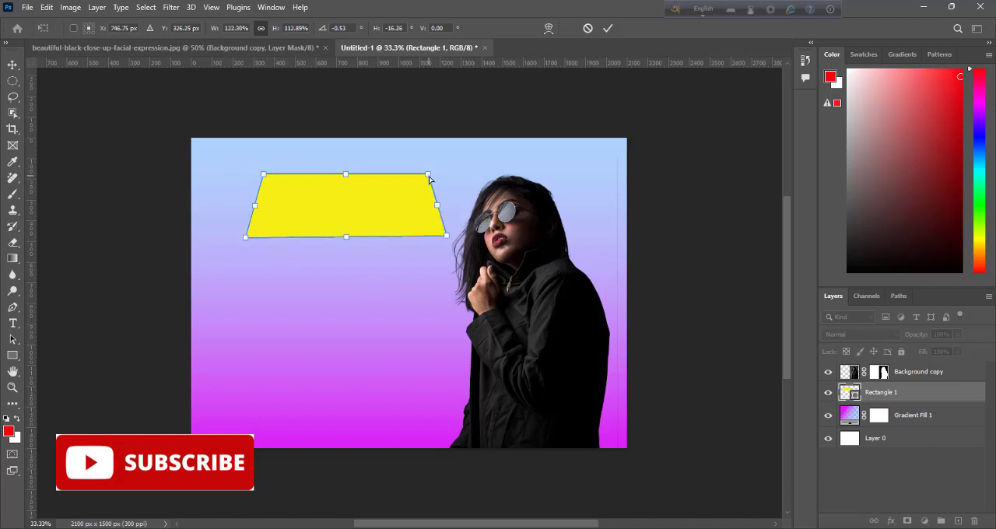
drag(429, 175, 434, 175)
drag(266, 180, 262, 176)
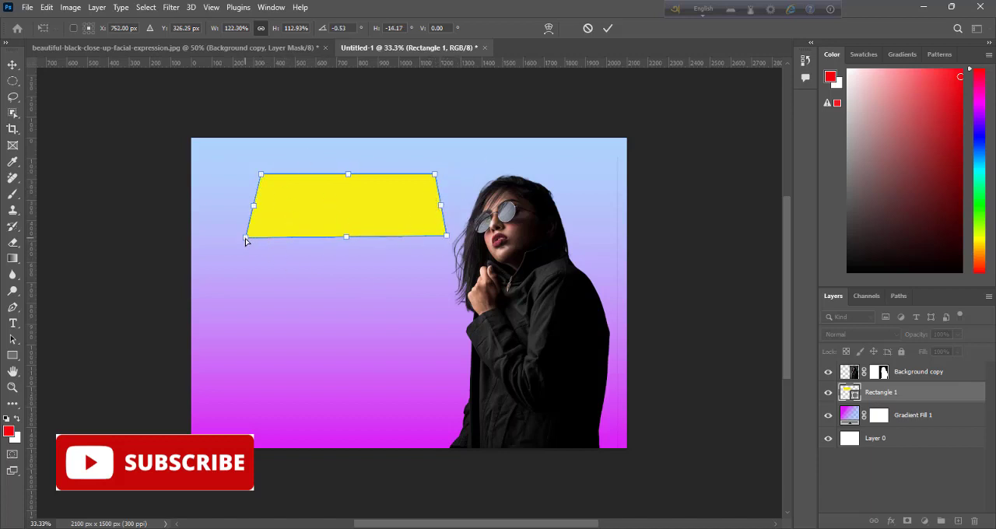
drag(246, 239, 238, 240)
drag(446, 237, 452, 238)
Step: Apply the distortion, accept turning the live shape into a regular path, and move the trapezoid up and to the left
click(608, 28)
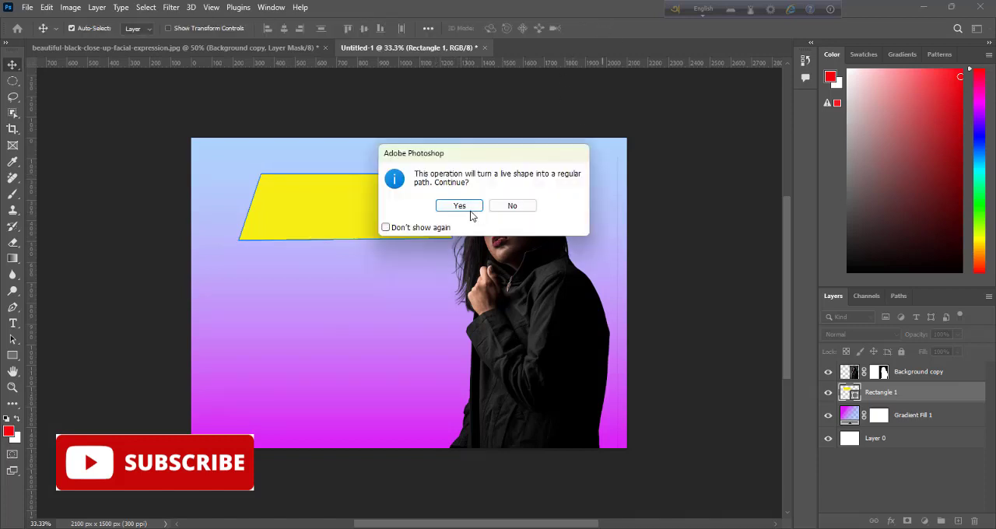
click(458, 207)
drag(384, 200, 370, 184)
click(79, 113)
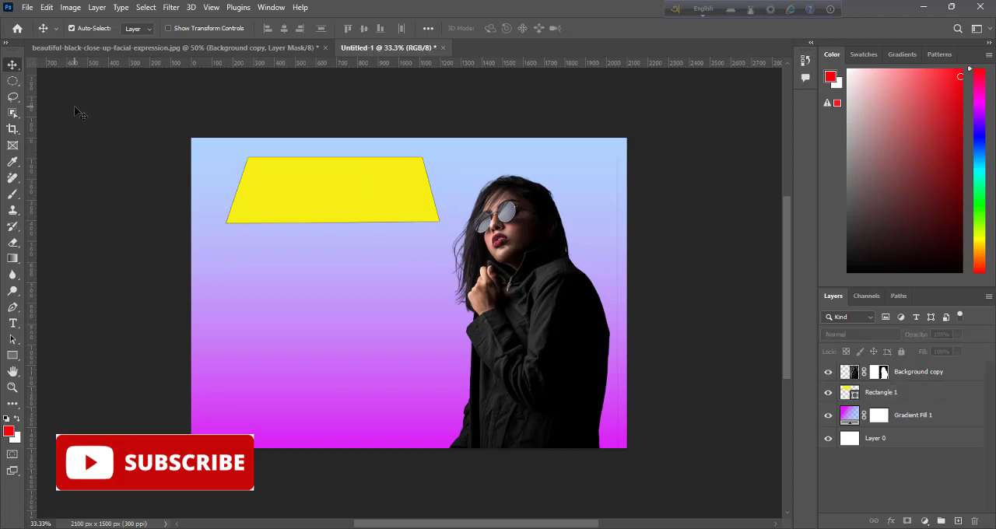
Step: Add the text SUMMER SALE in Bauhaus 93 on the gradient below the yellow trapezoid
click(13, 323)
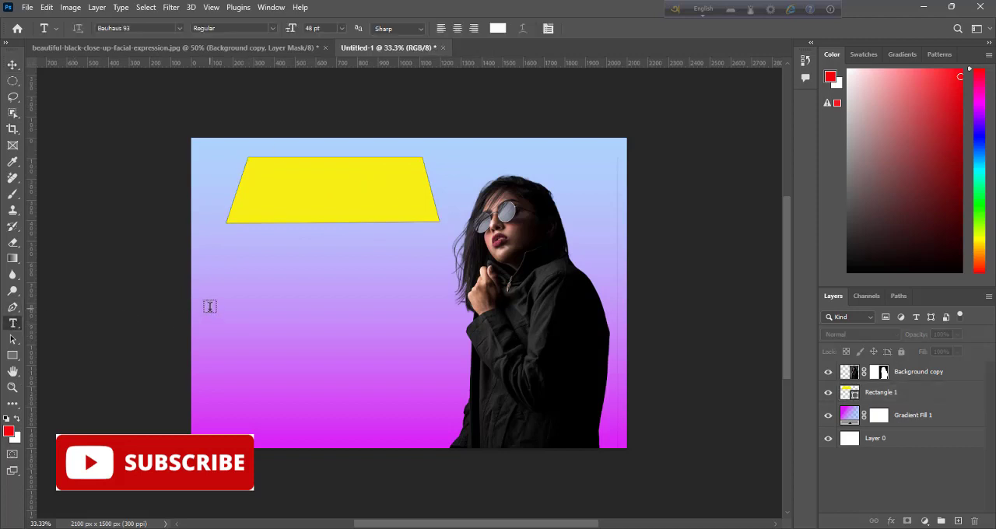
click(209, 306)
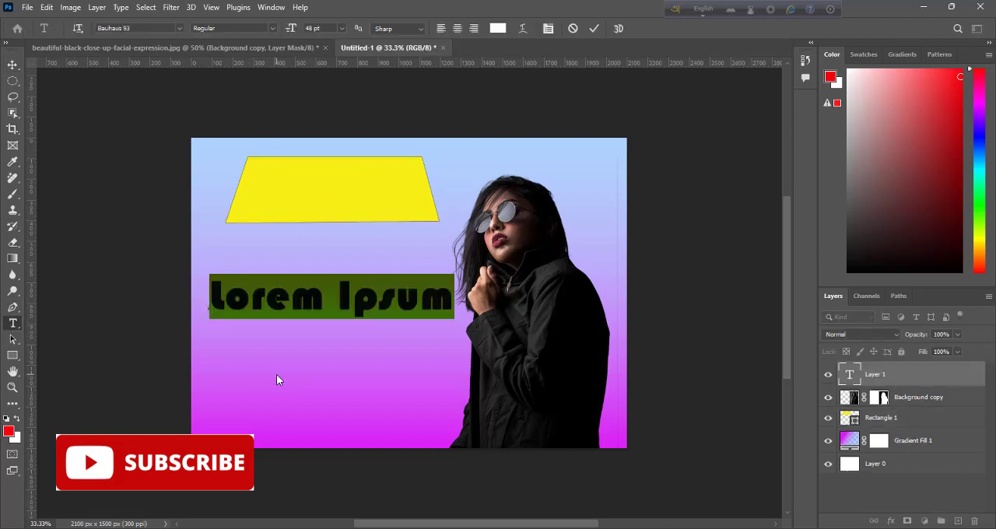
text(SUMMER SALE)
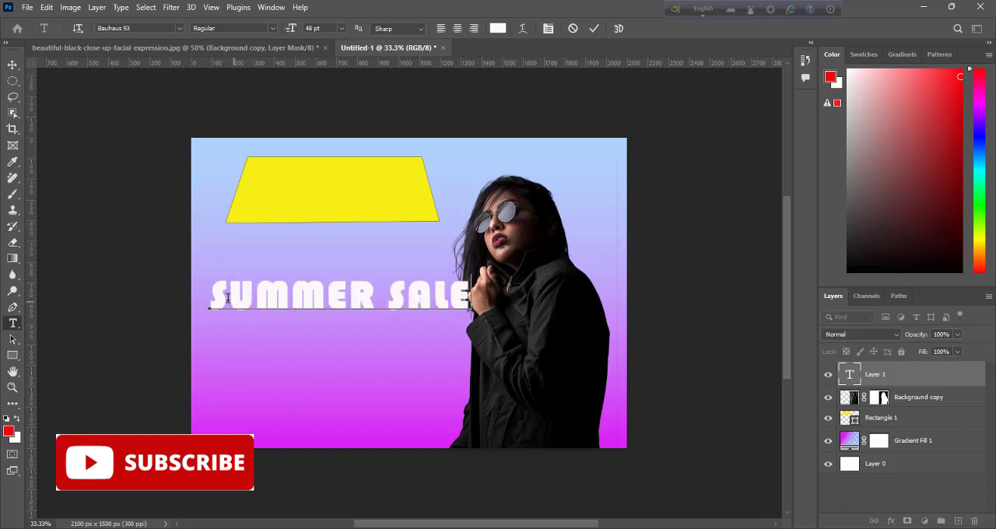
Step: Reduce the SUMMER SALE text to 24 pt and move it onto the yellow trapezoid
drag(210, 298, 472, 298)
click(341, 28)
click(345, 159)
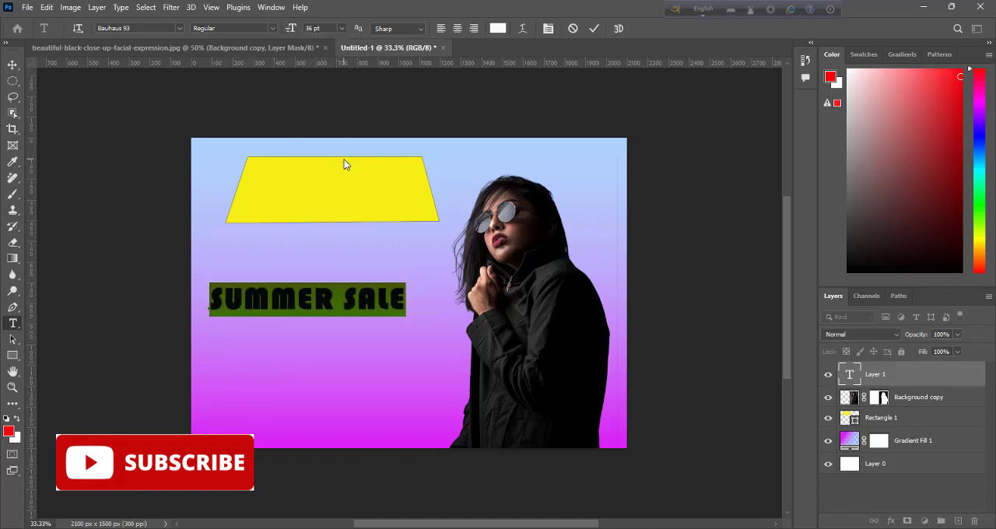
click(341, 28)
click(339, 139)
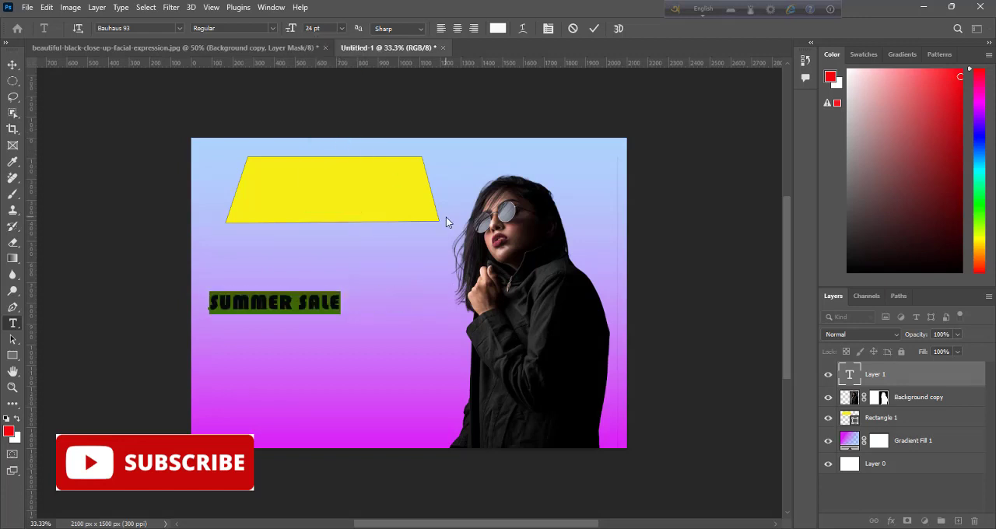
click(594, 29)
click(13, 64)
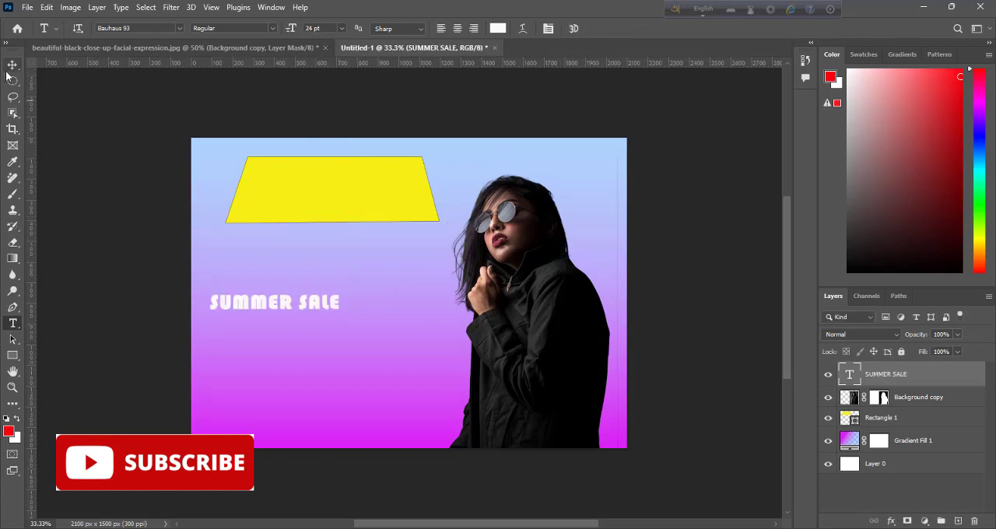
drag(281, 296, 334, 173)
Step: Recolor the SUMMER SALE text to red, #ef141e
key(t)
click(257, 201)
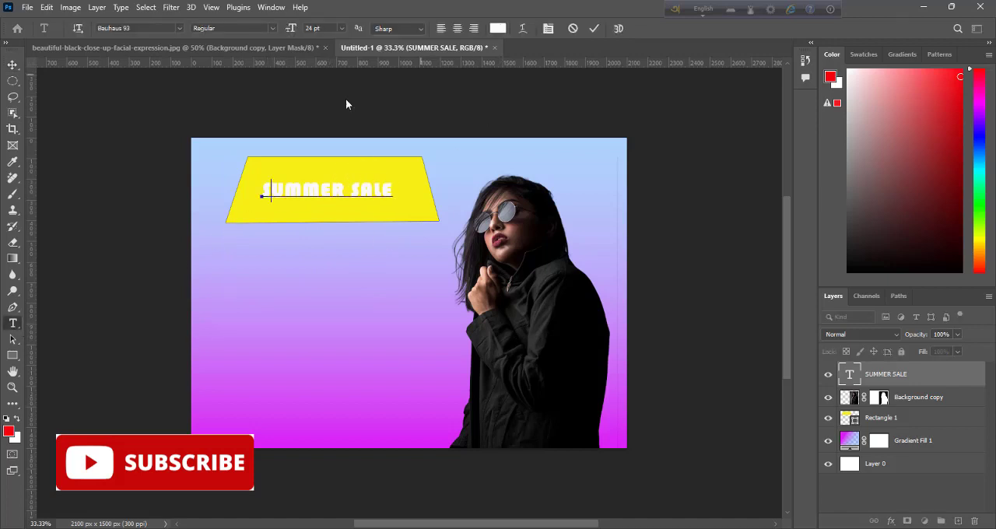
drag(264, 187, 460, 203)
click(499, 29)
click(677, 129)
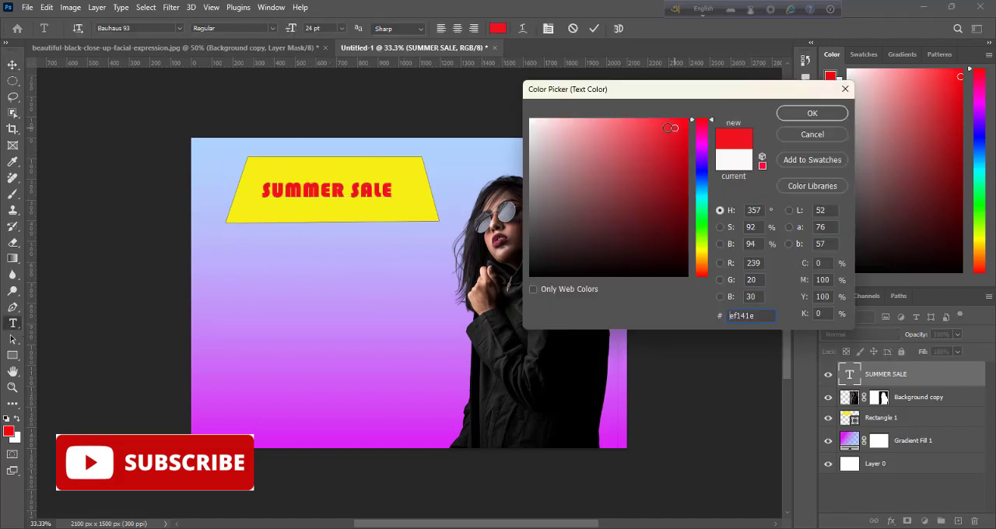
click(797, 114)
key(ctrl+t)
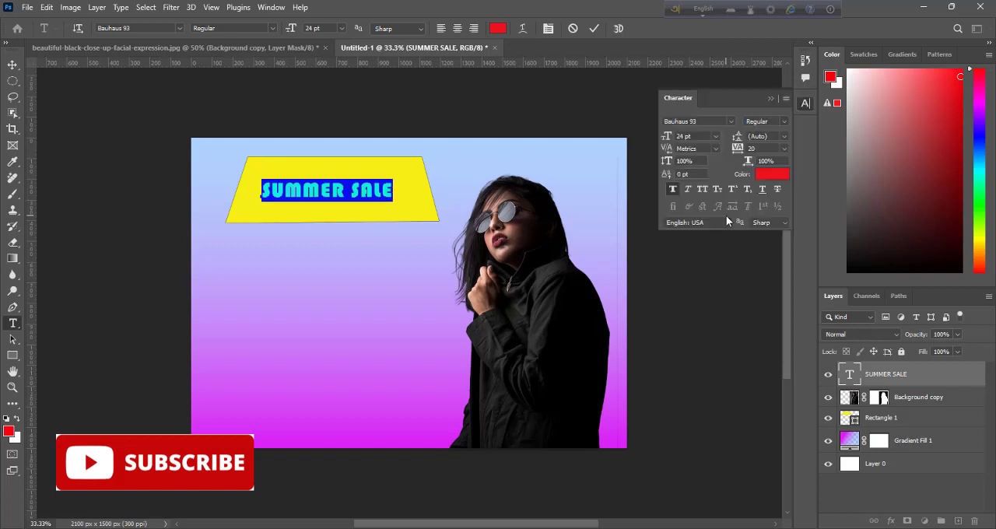
click(785, 99)
click(825, 379)
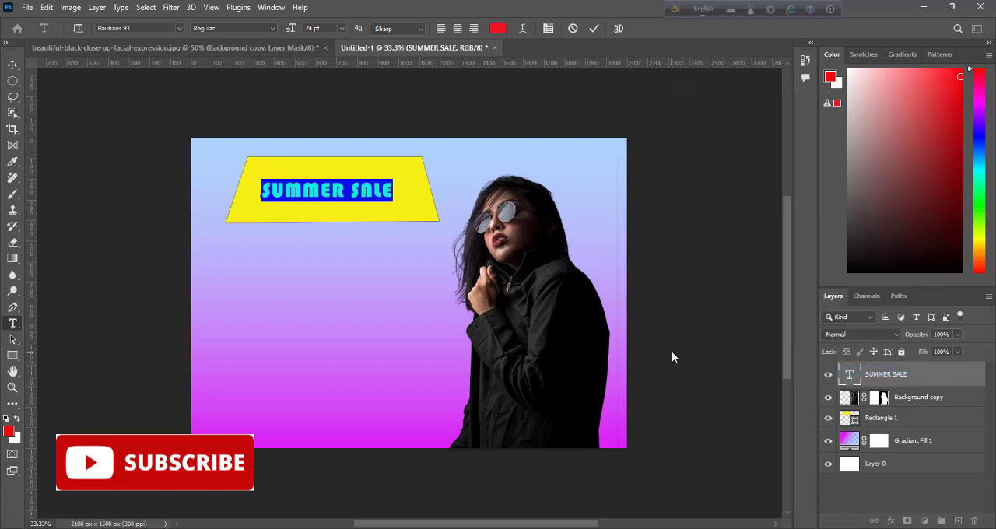
key(ctrl+t)
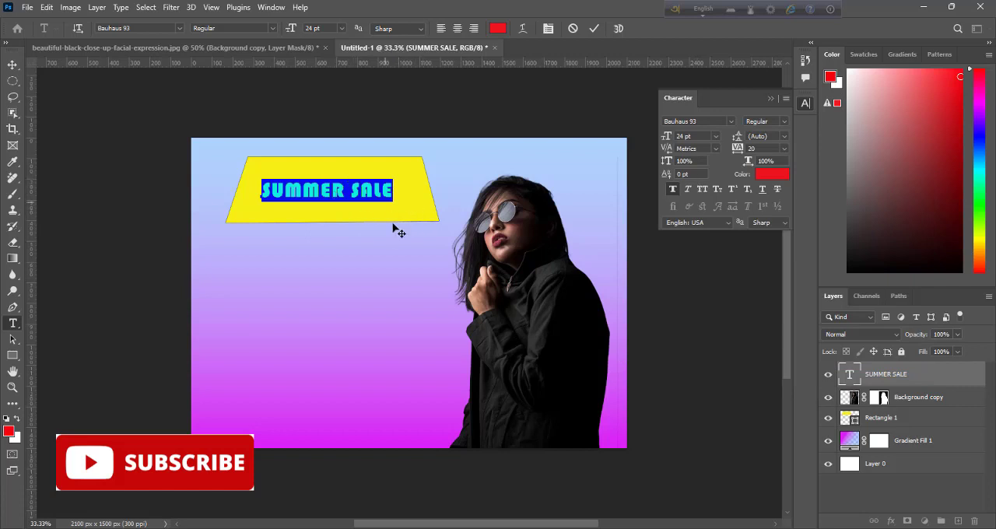
click(785, 99)
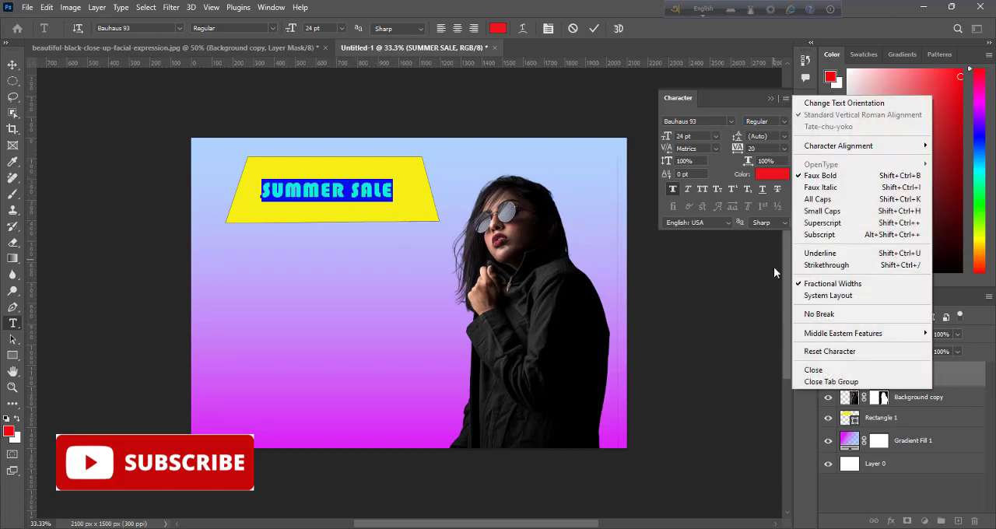
click(808, 370)
click(13, 65)
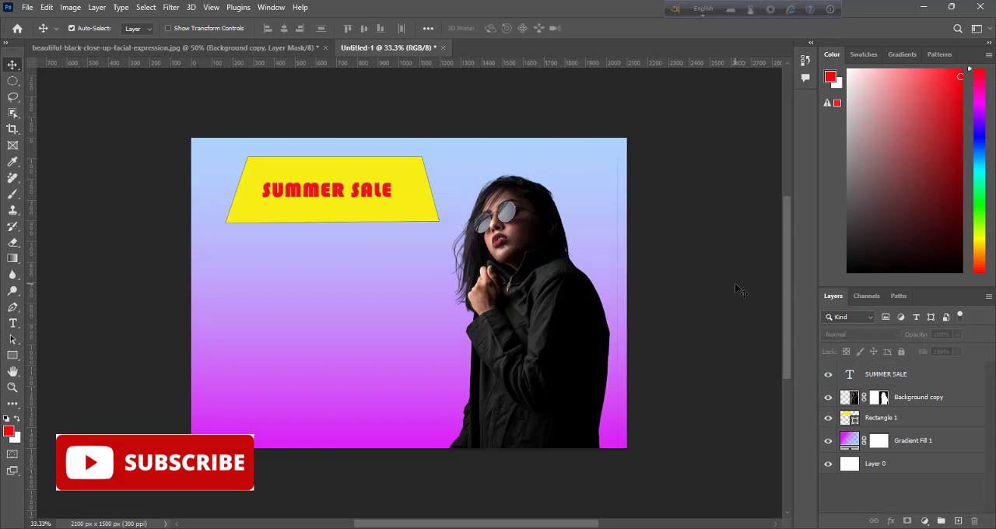
click(918, 382)
key(ctrl+t)
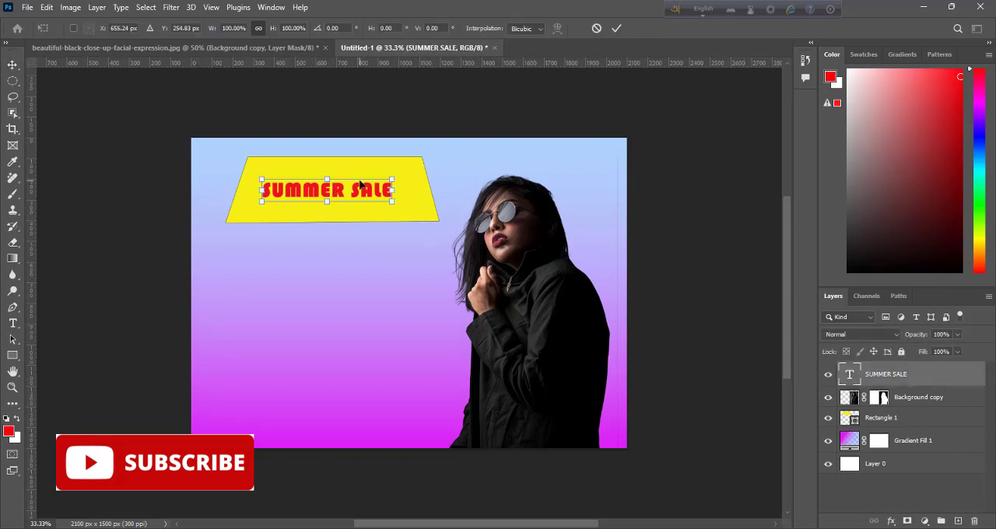
Step: Warp the SUMMER SALE text with the horizontal Arc Upper style at 50% bend and commit the text edit
click(12, 323)
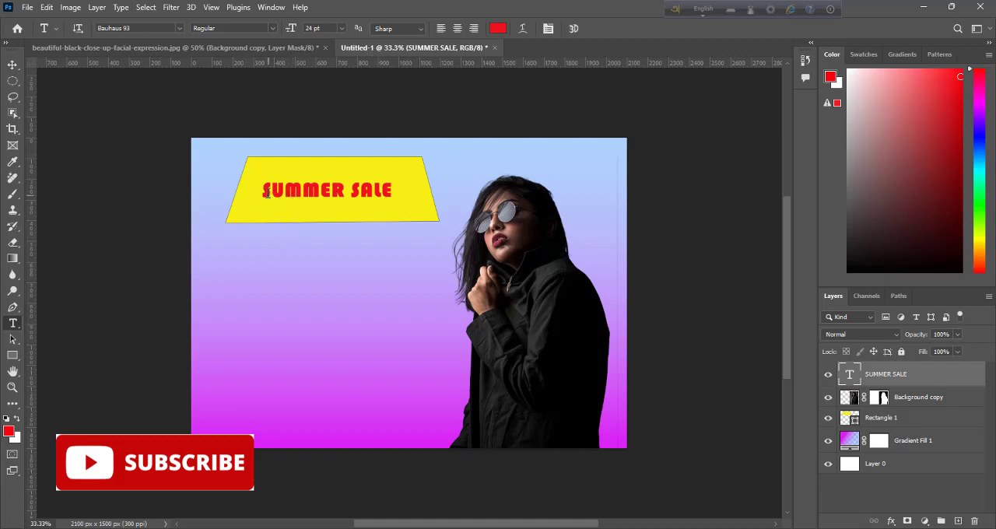
drag(266, 193, 394, 193)
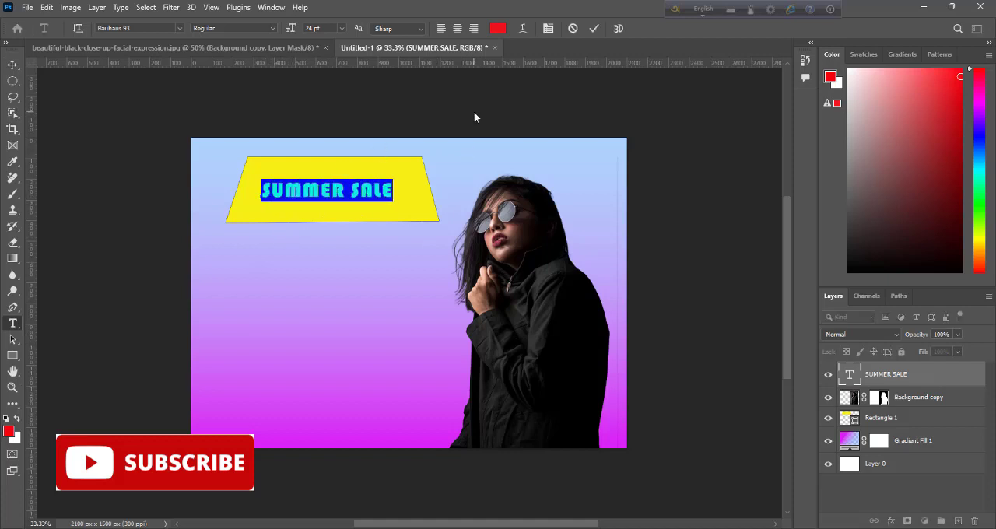
click(521, 29)
click(471, 215)
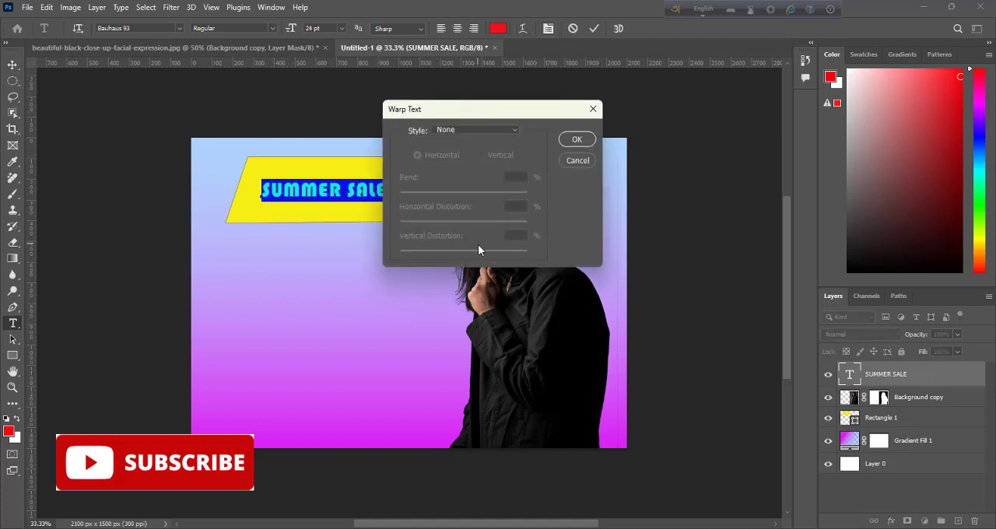
click(576, 140)
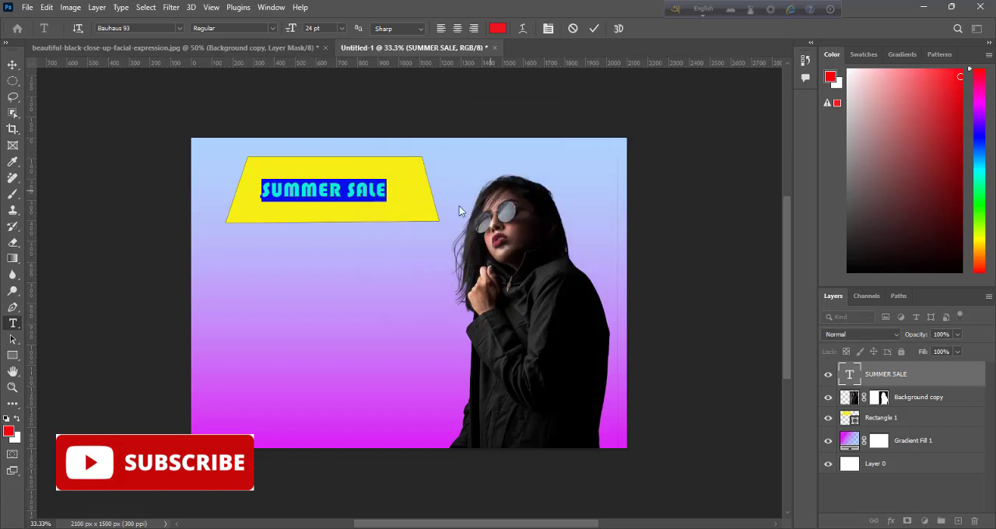
click(523, 28)
click(514, 129)
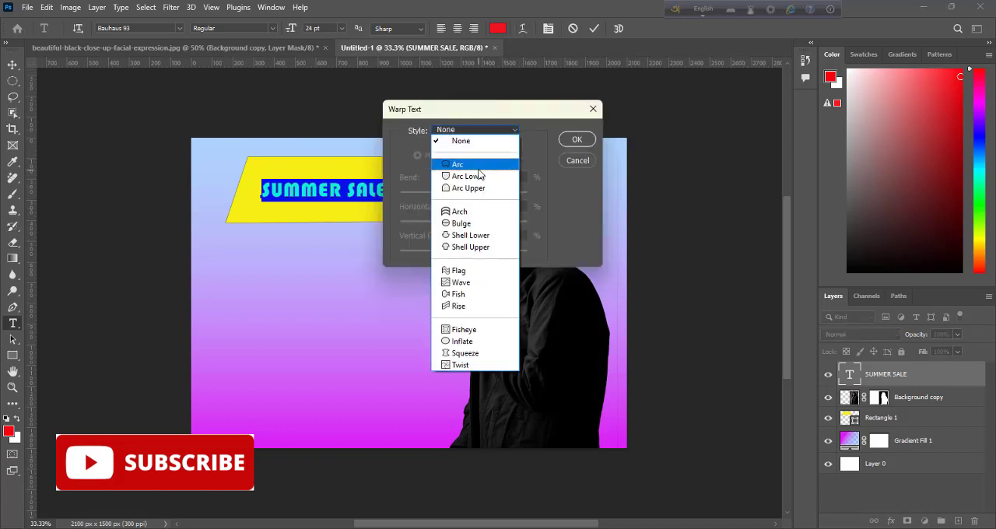
click(474, 188)
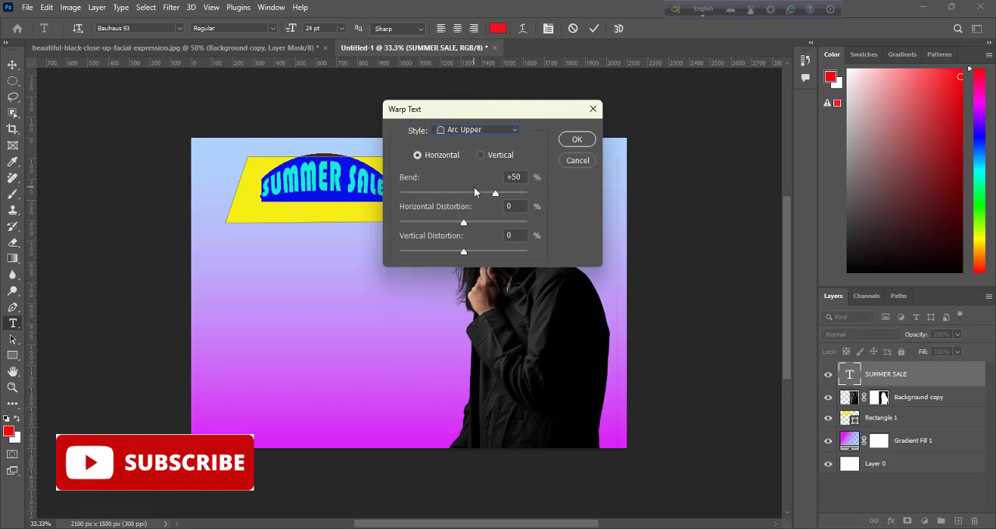
click(576, 140)
click(594, 28)
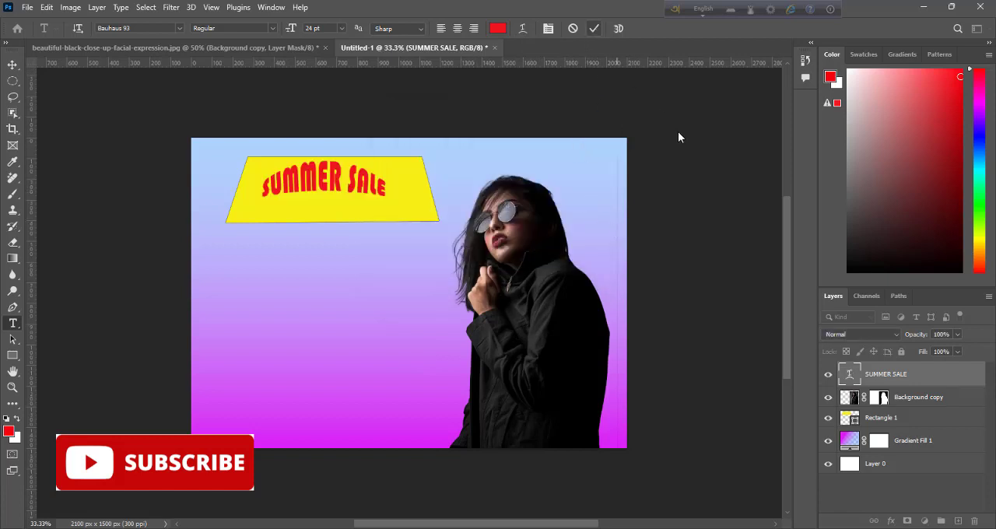
key(ctrl+t)
drag(323, 186, 326, 202)
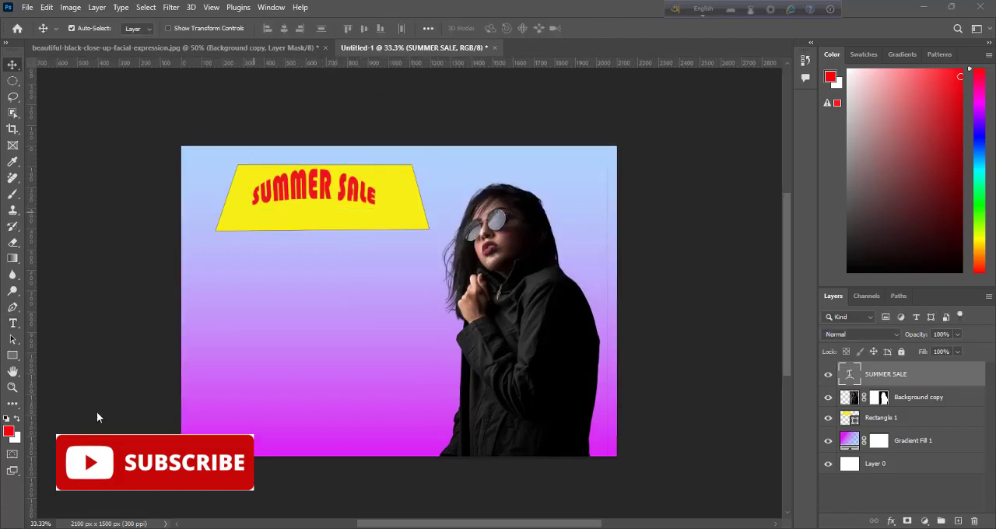
click(920, 398)
key(ctrl+t)
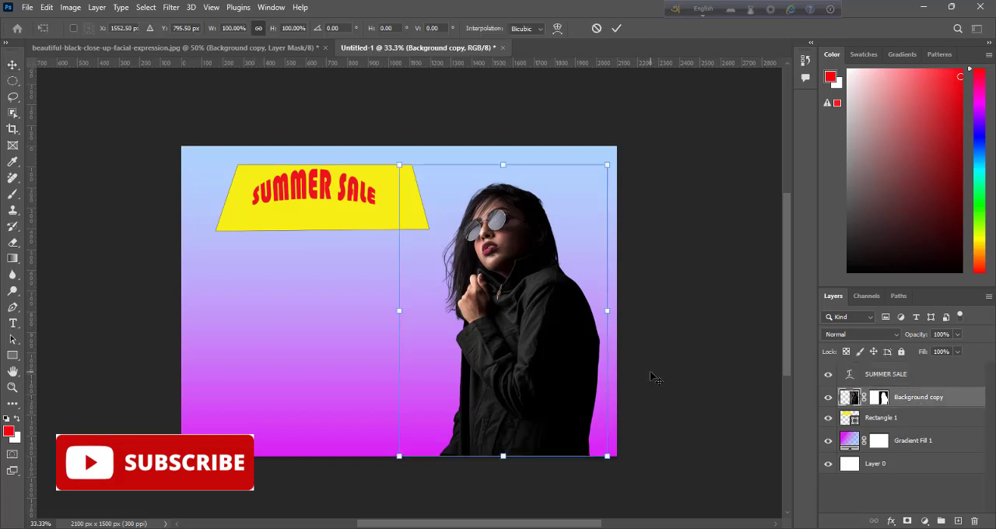
key(Return)
Step: Place the Rectangle 1 layer above Background copy and warp its top edge into an upward arch
drag(906, 421, 903, 391)
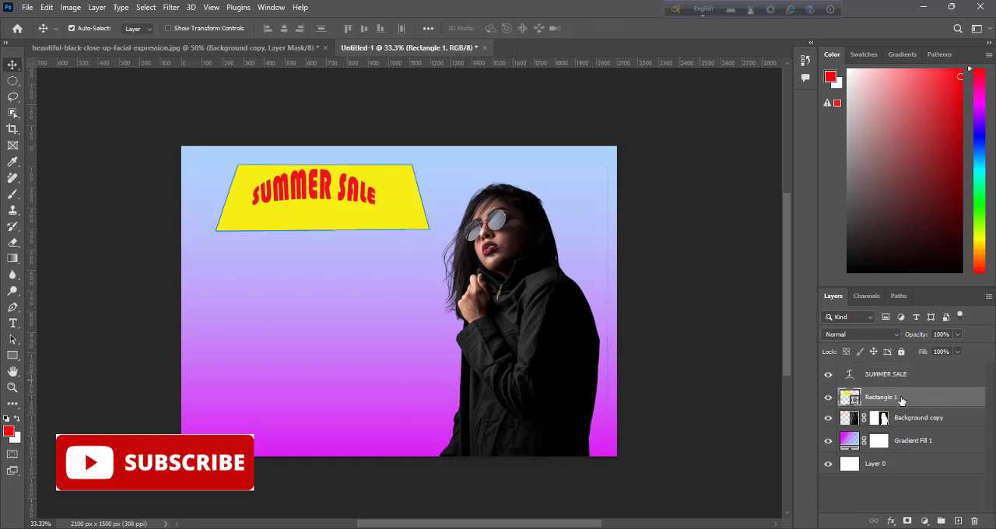
key(ctrl+t)
click(550, 28)
drag(217, 165, 217, 181)
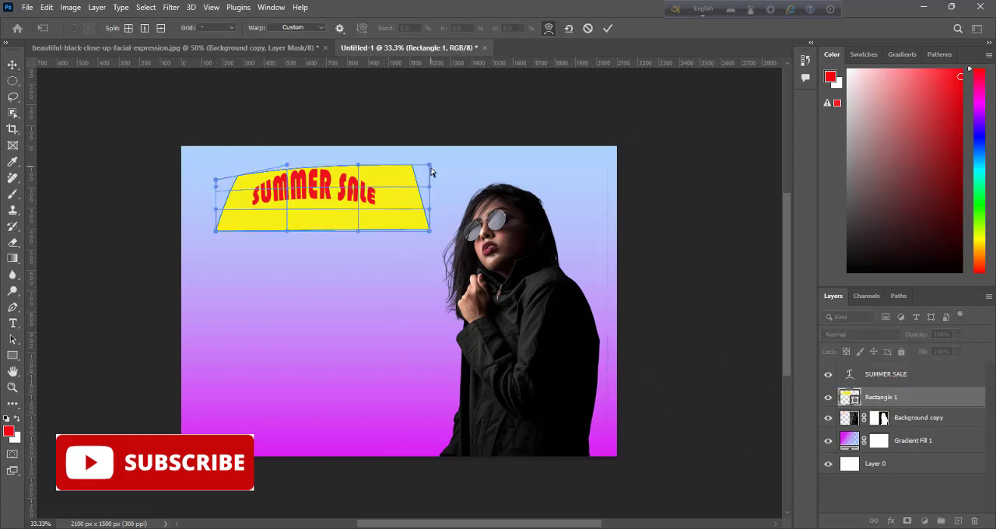
drag(430, 166, 435, 184)
drag(287, 166, 285, 156)
drag(358, 166, 359, 154)
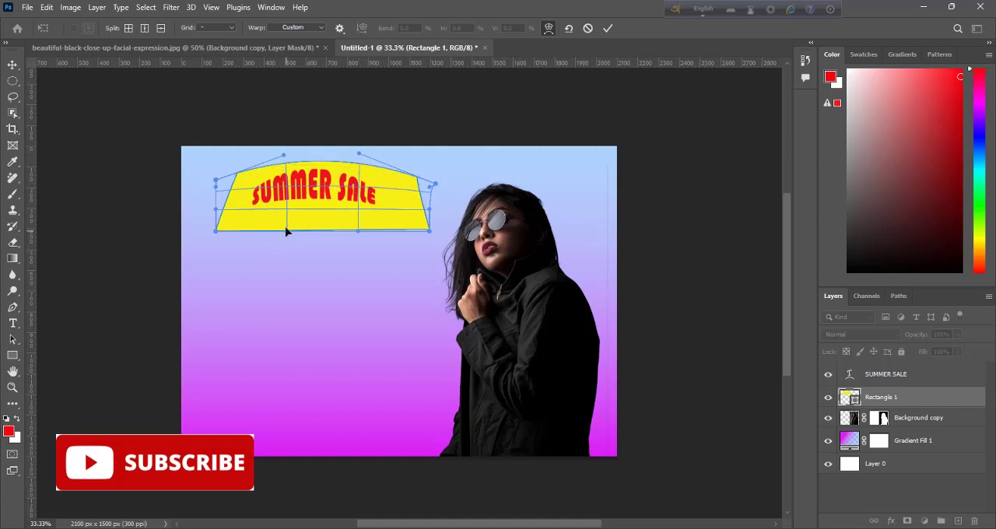
Step: Curve the yellow shape's bottom edge upward to follow the arched top edge and apply the warp
drag(288, 232, 287, 214)
drag(359, 231, 365, 215)
drag(287, 213, 286, 207)
drag(364, 215, 365, 210)
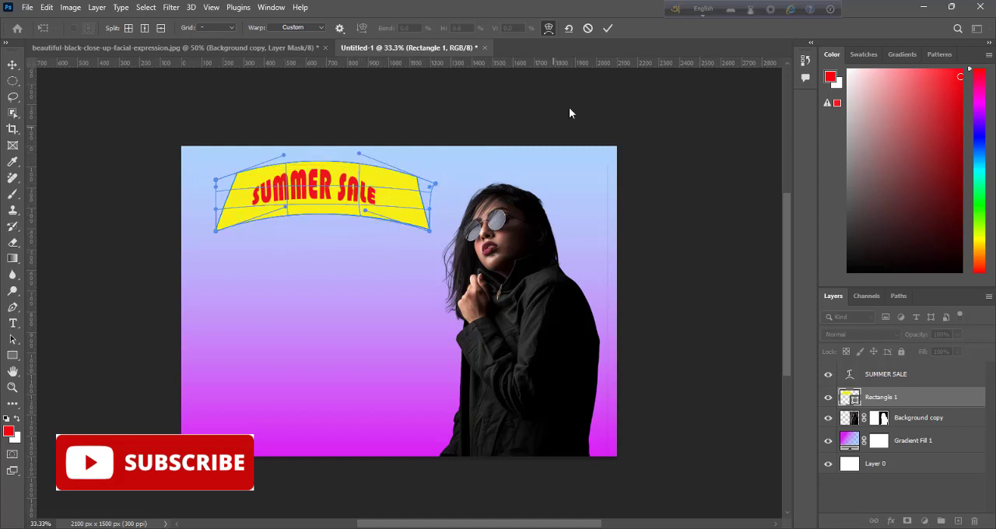
key(Return)
click(895, 374)
key(ctrl+t)
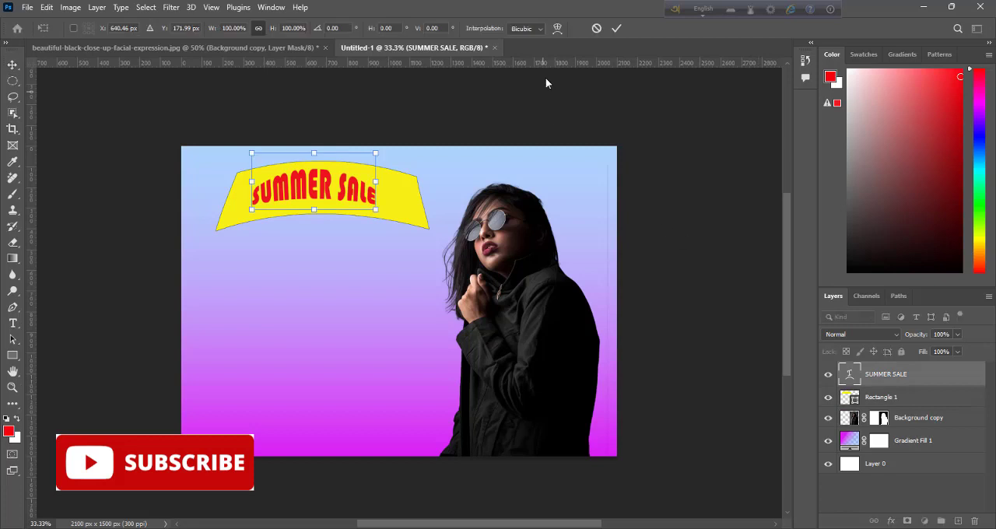
click(557, 28)
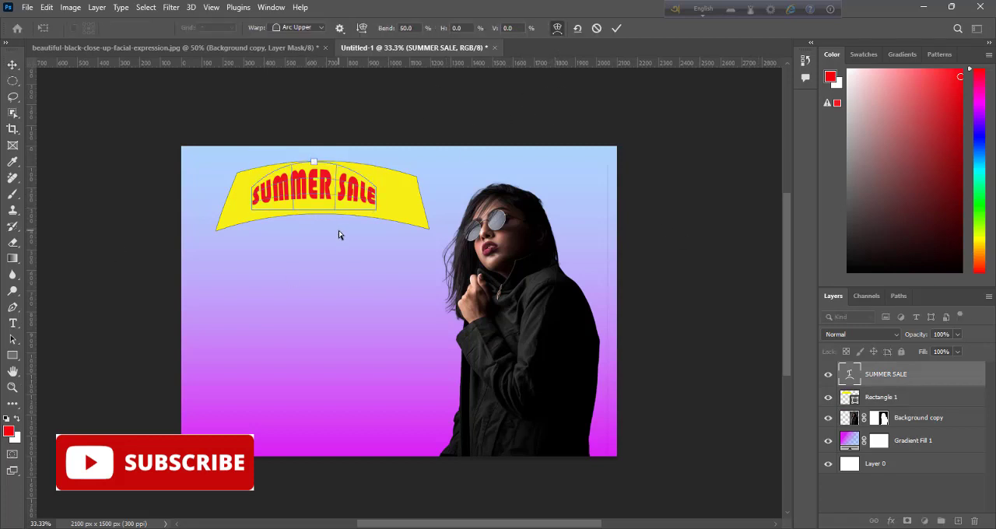
right_click(314, 187)
key(Escape)
key(Return)
click(13, 323)
drag(256, 200, 379, 197)
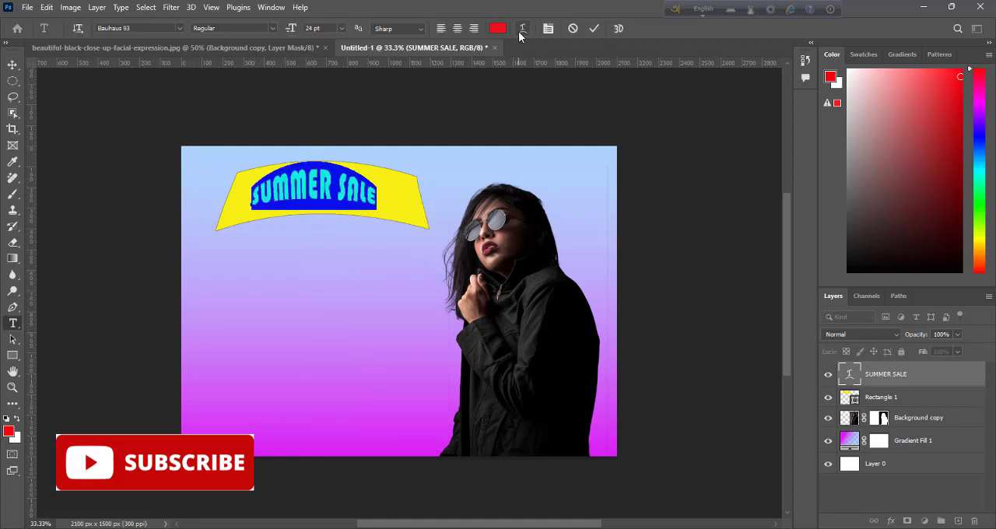
click(521, 30)
click(569, 143)
click(595, 28)
key(ctrl+t)
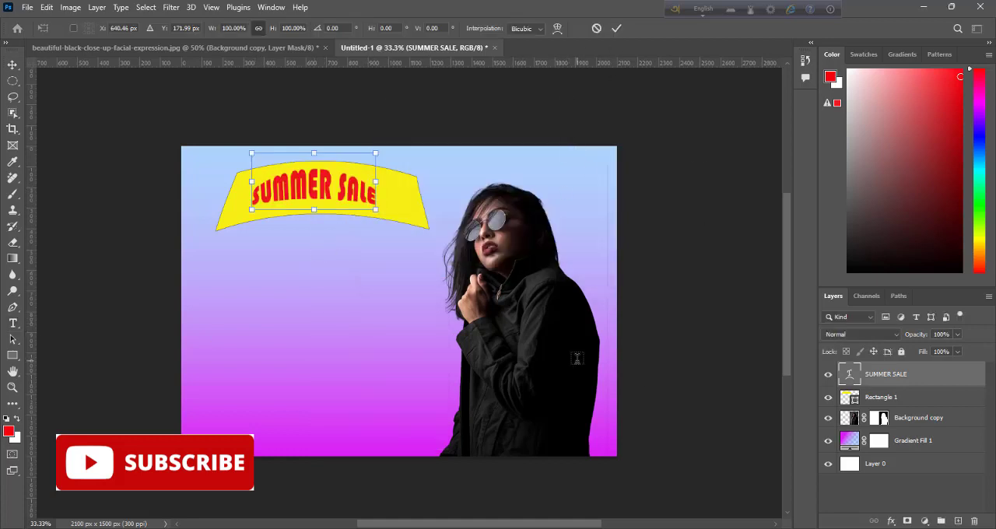
right_click(301, 182)
click(408, 264)
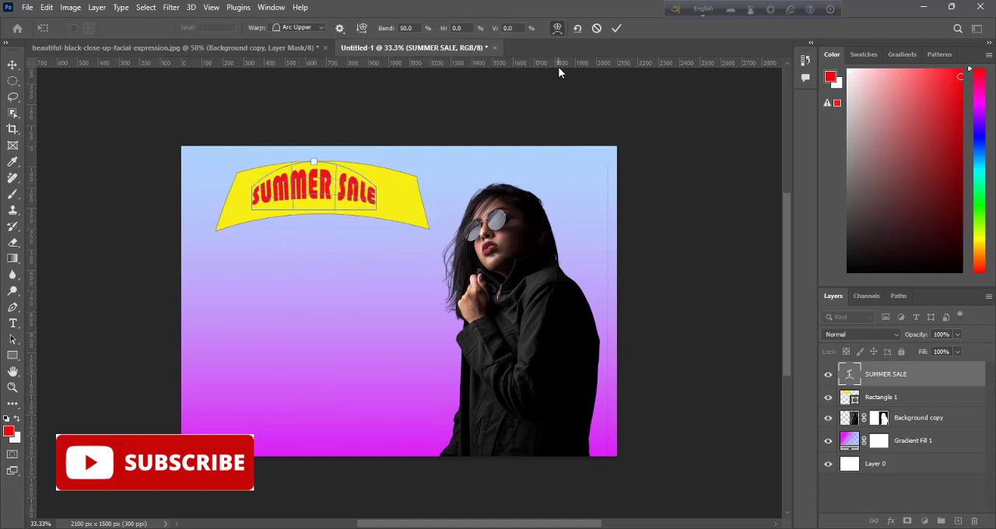
key(Return)
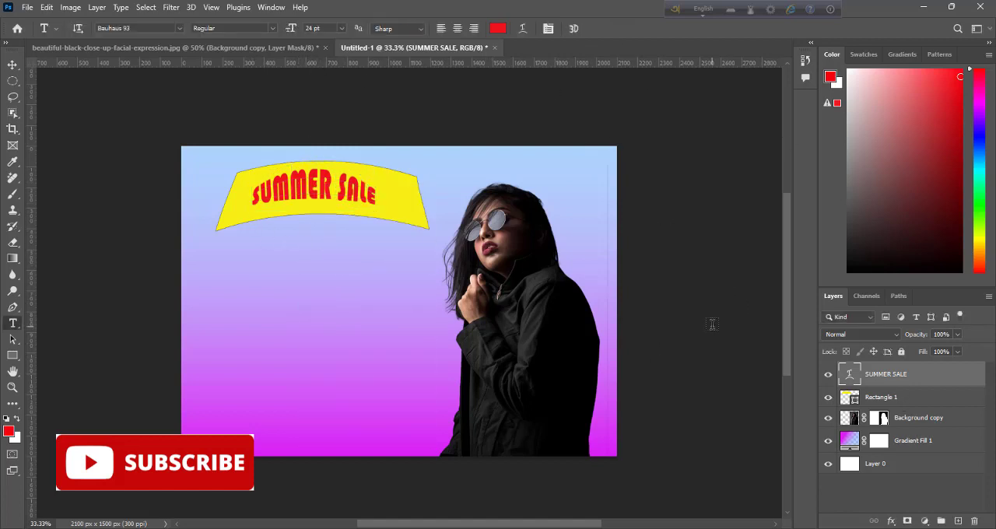
Step: Free-transform the SUMMER SALE text to about 34.8 pt so it spans the yellow arch, and apply the transformation
key(ctrl+t)
drag(250, 209, 237, 215)
drag(378, 216, 414, 218)
drag(338, 200, 340, 193)
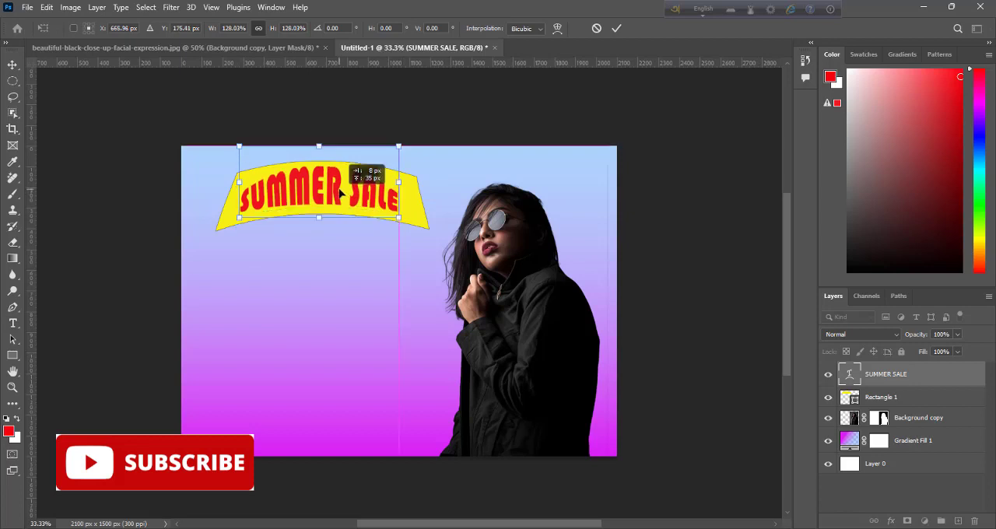
drag(239, 182, 232, 183)
drag(399, 183, 411, 184)
click(615, 30)
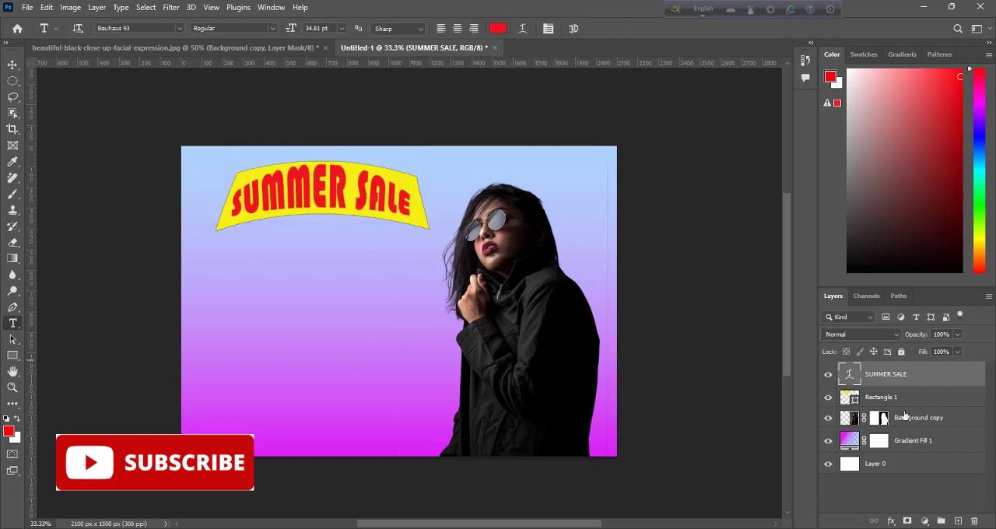
Step: Add a drop shadow with 20 px distance, 11% spread and 5 px size to the yellow shape, and lower its opacity
right_click(909, 397)
click(817, 45)
click(553, 263)
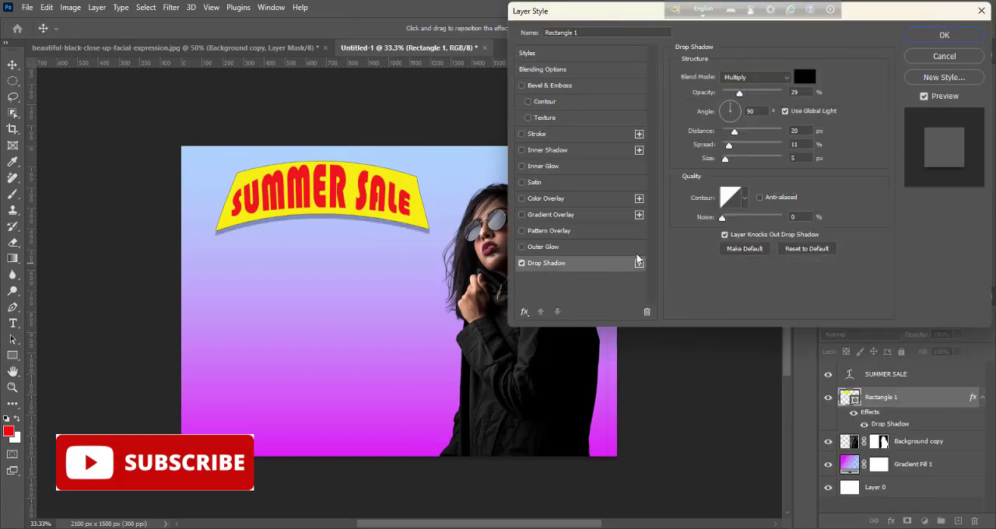
drag(741, 93, 732, 92)
click(944, 35)
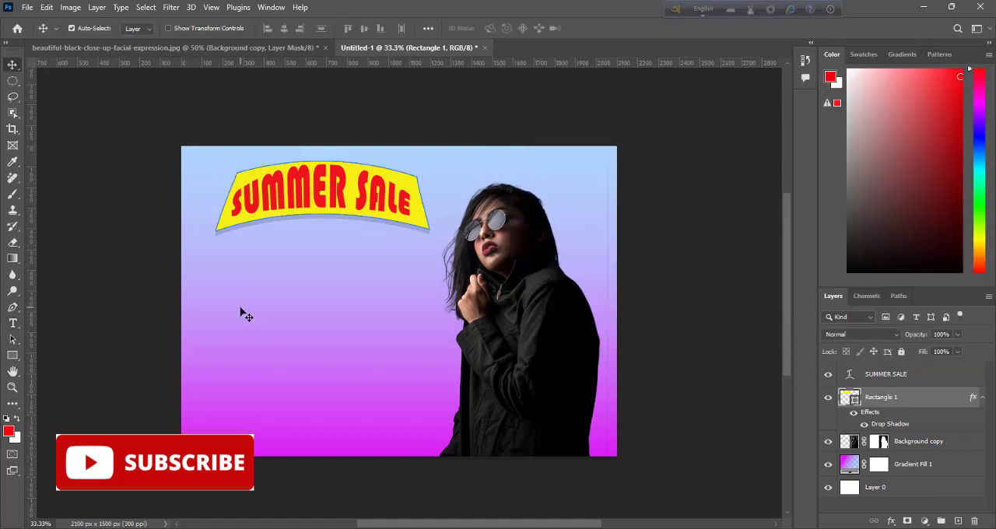
Step: Add a new layer above SUMMER SALE and draw a closed path with an S-curved inner edge along the banner's left side
click(888, 375)
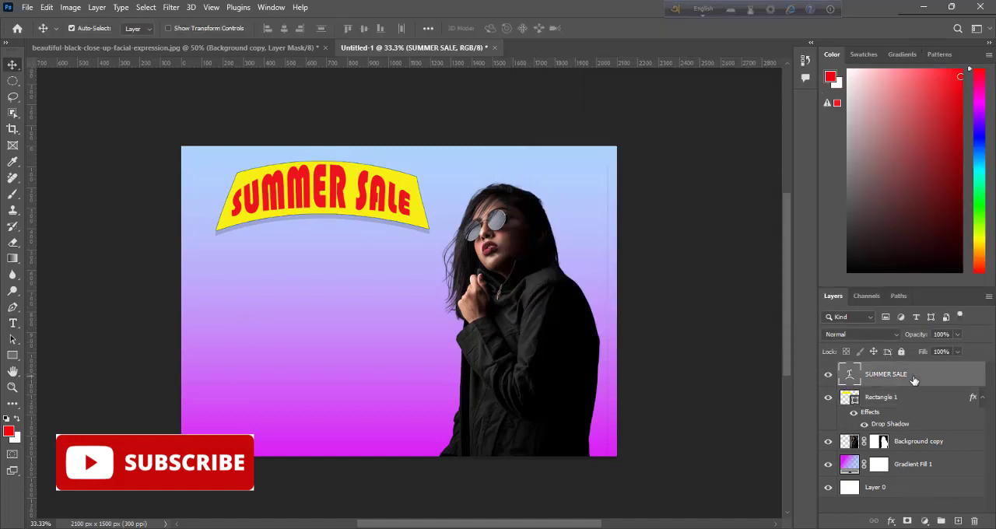
click(959, 521)
key(p)
click(247, 133)
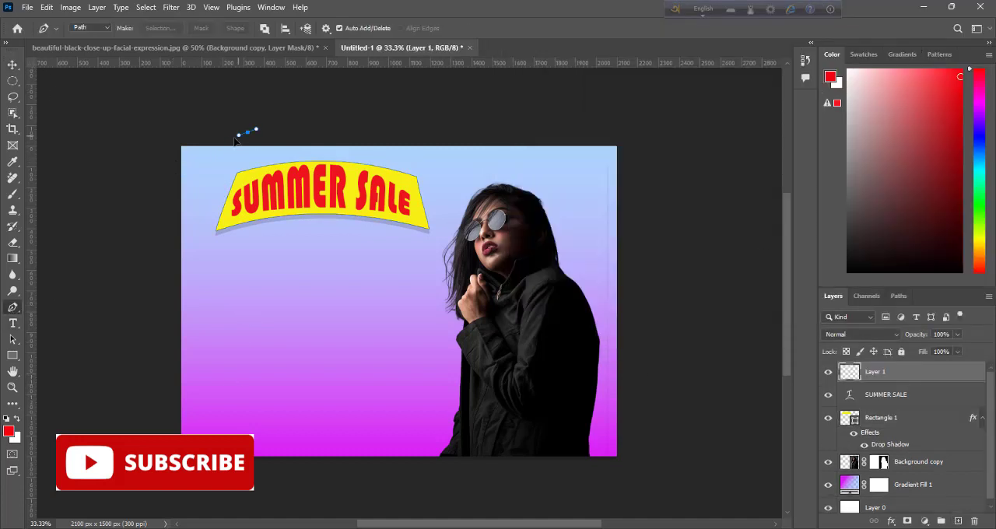
drag(198, 274, 214, 329)
drag(260, 442, 249, 479)
click(155, 477)
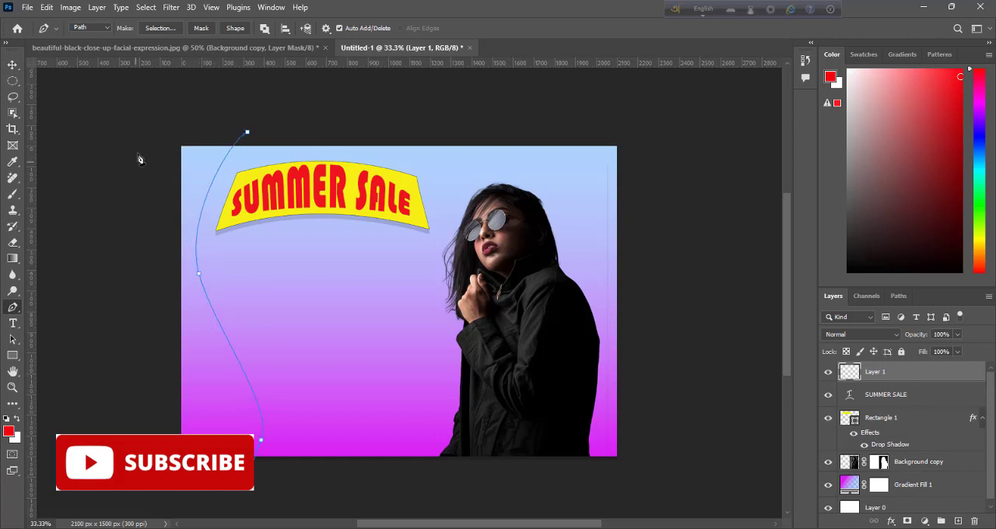
click(145, 123)
mouse_move(247, 133)
mouse_down()
mouse_move(345, 94)
mouse_move(250, 132)
mouse_up()
Step: Convert the left-side path to a selection and create a gradient fill layer from it
right_click(201, 189)
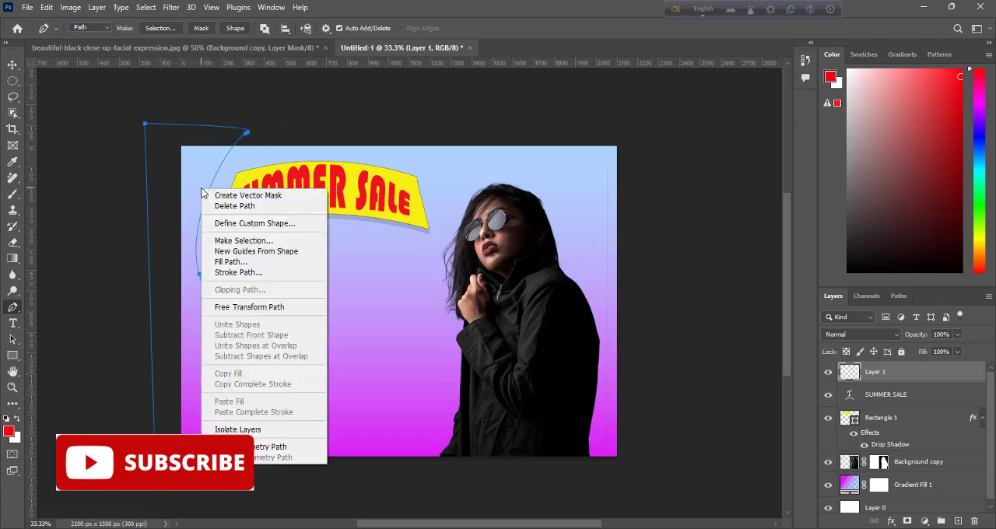
click(243, 239)
click(557, 140)
click(925, 521)
click(925, 308)
Step: Set the left-side gradient's starting color stop to magenta
click(693, 173)
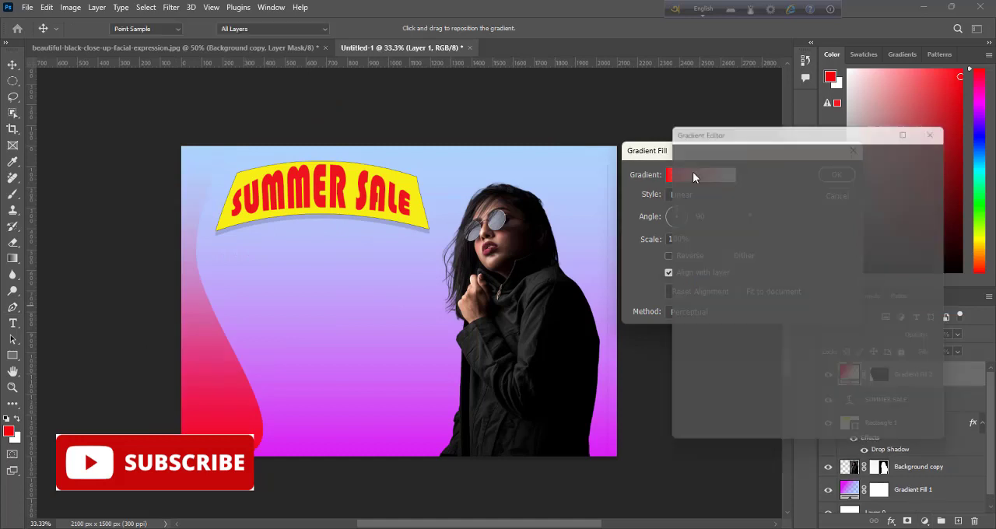
click(683, 361)
click(745, 415)
click(701, 147)
click(669, 127)
click(812, 112)
Step: Set the left-side gradient's end color stop to blue
click(934, 361)
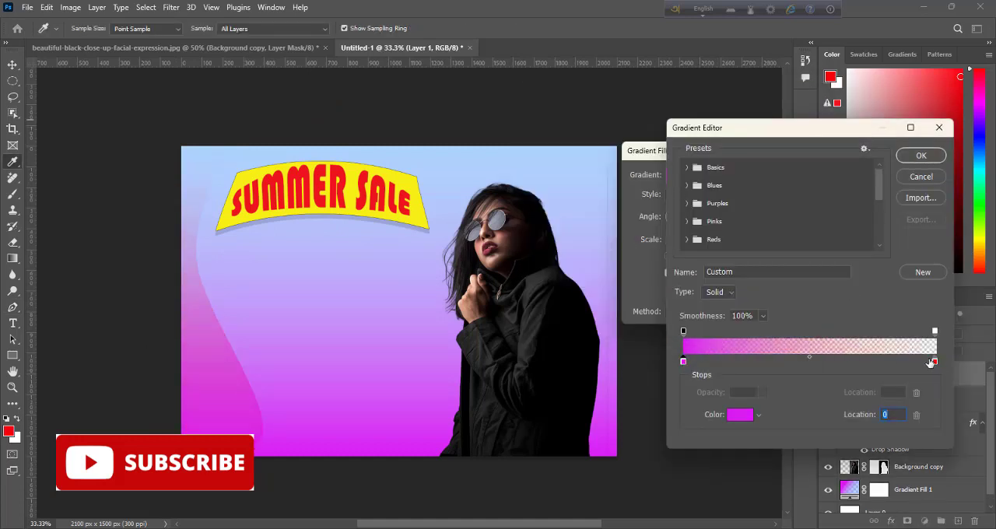
click(740, 414)
click(702, 171)
click(660, 128)
click(812, 113)
Step: Raise the opacity of the left-side gradient's end stop to partly opaque and apply the fill
click(935, 332)
click(763, 392)
drag(766, 406, 795, 407)
click(909, 160)
click(838, 176)
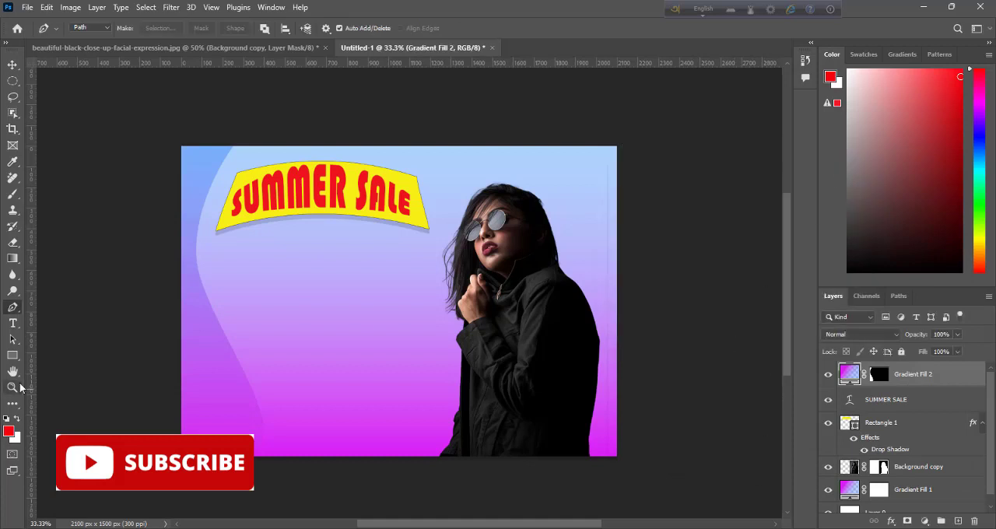
Step: Add a new layer and draw a closed path with a curved inner edge around the woman on the banner's right side
click(958, 520)
drag(418, 332, 436, 388)
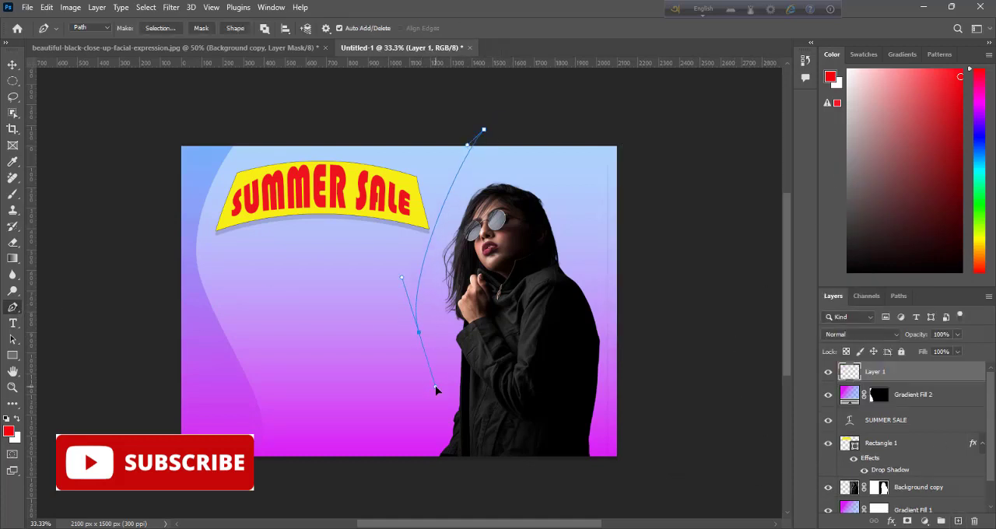
click(630, 477)
click(639, 134)
click(484, 129)
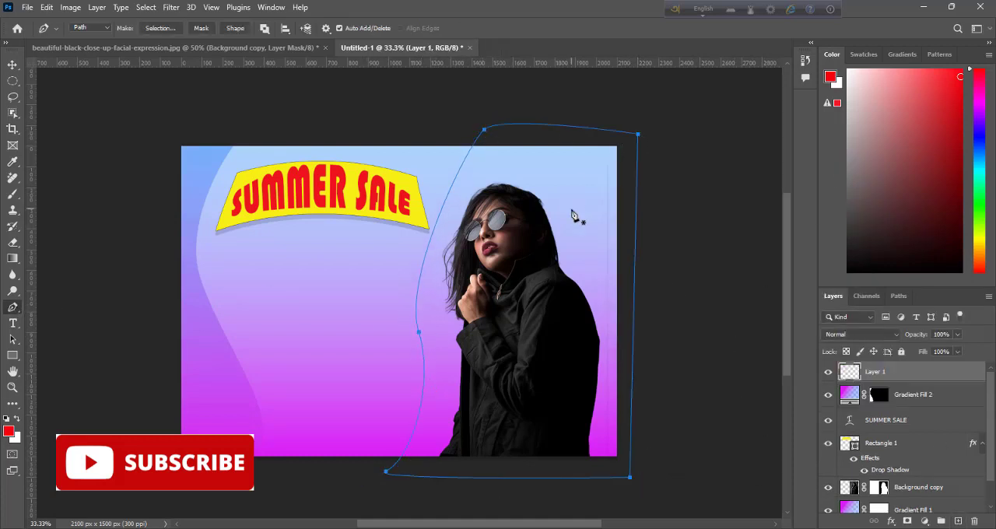
Step: Turn the path around the woman into a selection and create a gradient fill layer from it
right_click(551, 194)
click(580, 251)
click(559, 138)
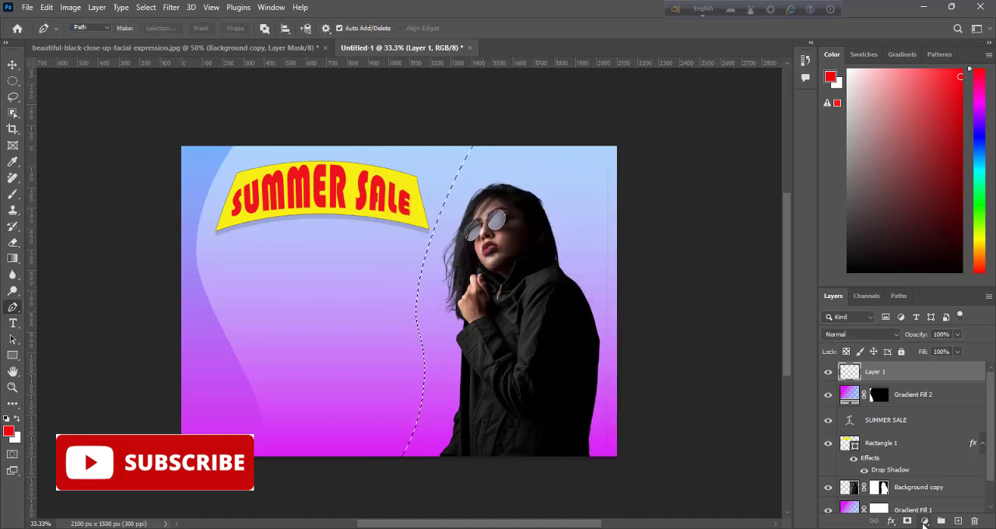
click(925, 520)
click(926, 319)
Step: Set the right-side gradient's stops to purple and light blue, sampled from the lower and upper parts of the banner's left curve
click(677, 176)
click(683, 361)
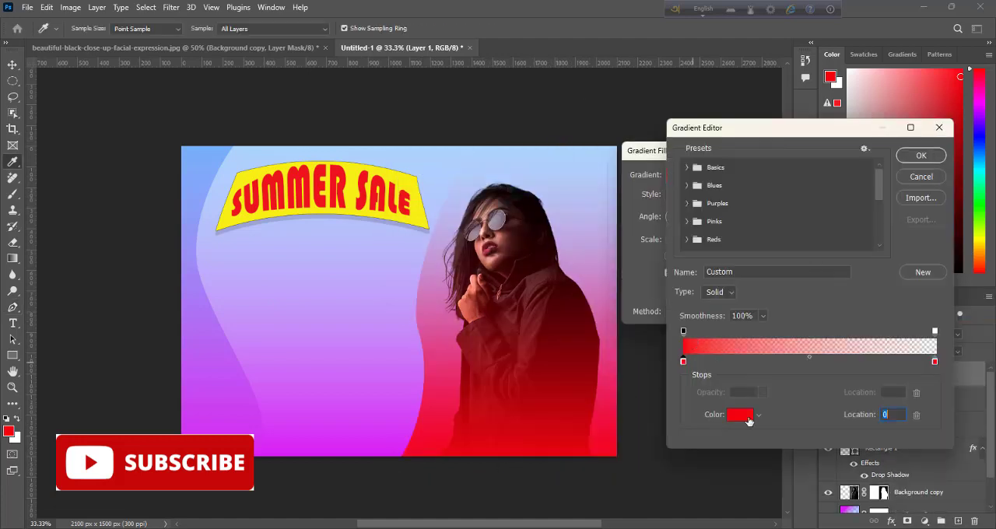
click(739, 415)
click(214, 379)
click(810, 111)
click(740, 417)
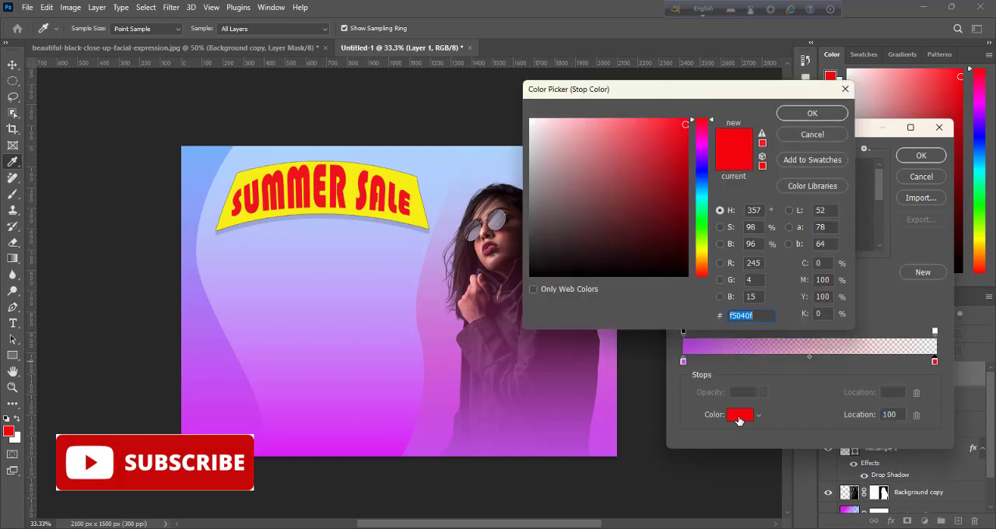
click(186, 183)
click(812, 115)
Step: Raise the right-side gradient's end stop opacity, apply the fill and move its layer below Background copy
click(936, 332)
click(762, 393)
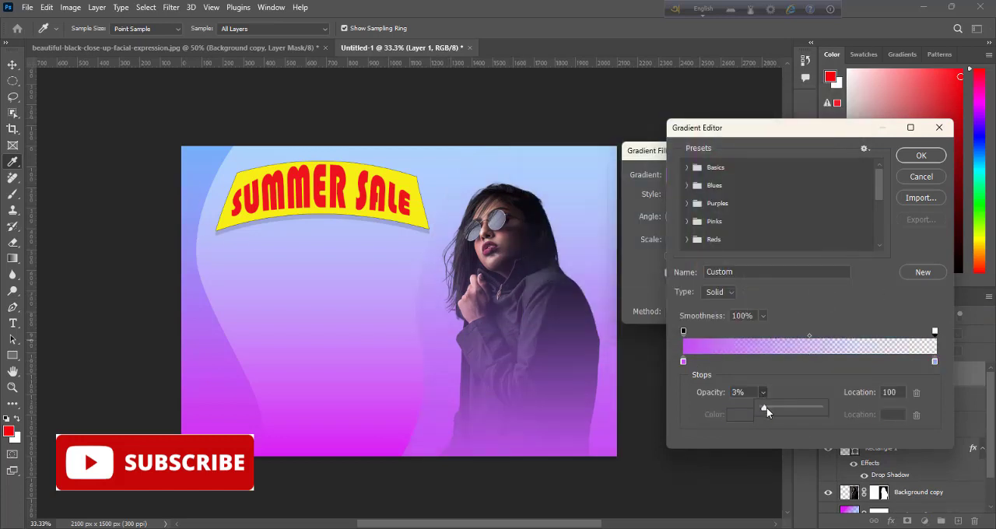
drag(764, 407, 787, 407)
click(921, 156)
click(919, 163)
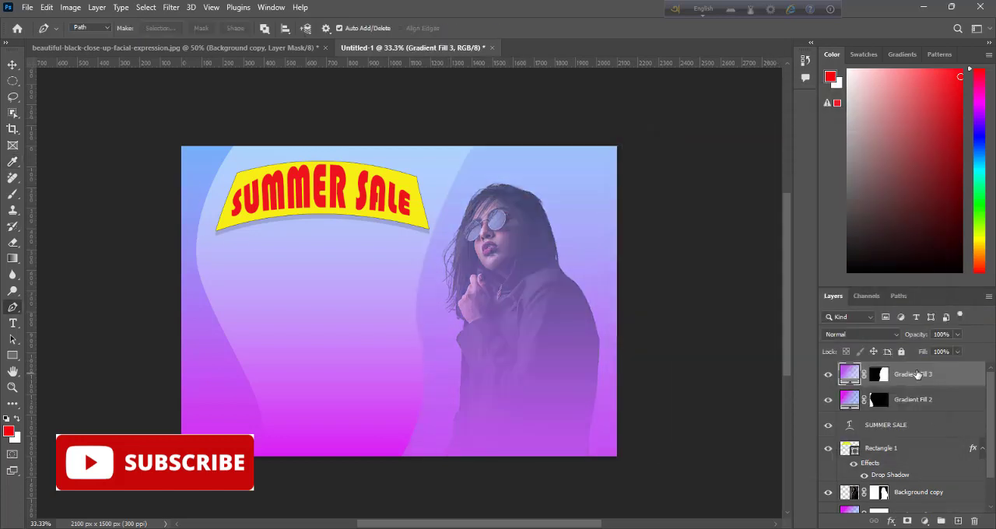
drag(918, 374, 912, 504)
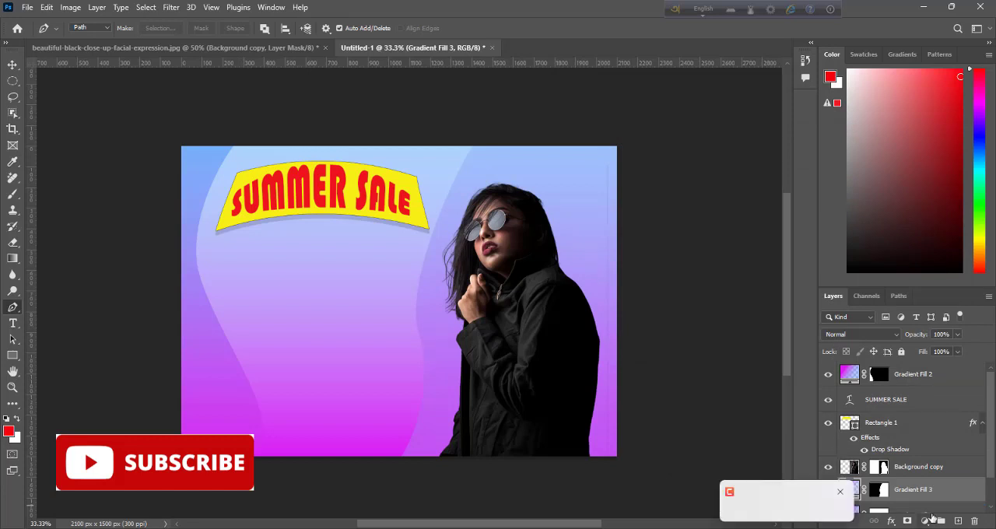
Step: Draw a many-petaled flower custom shape about 1796 × 1533 px across the banner, above the Background copy layer
click(856, 379)
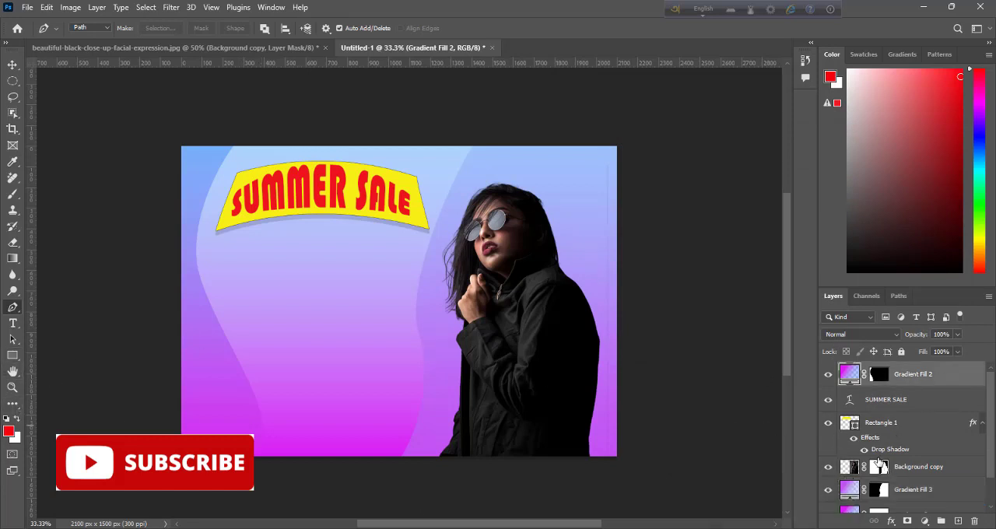
click(908, 424)
click(915, 466)
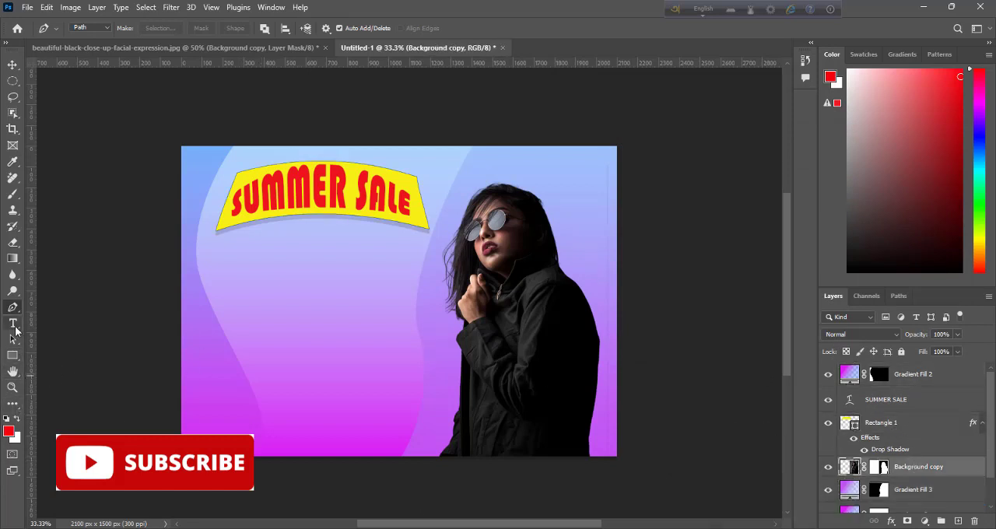
right_click(13, 355)
click(62, 410)
click(499, 28)
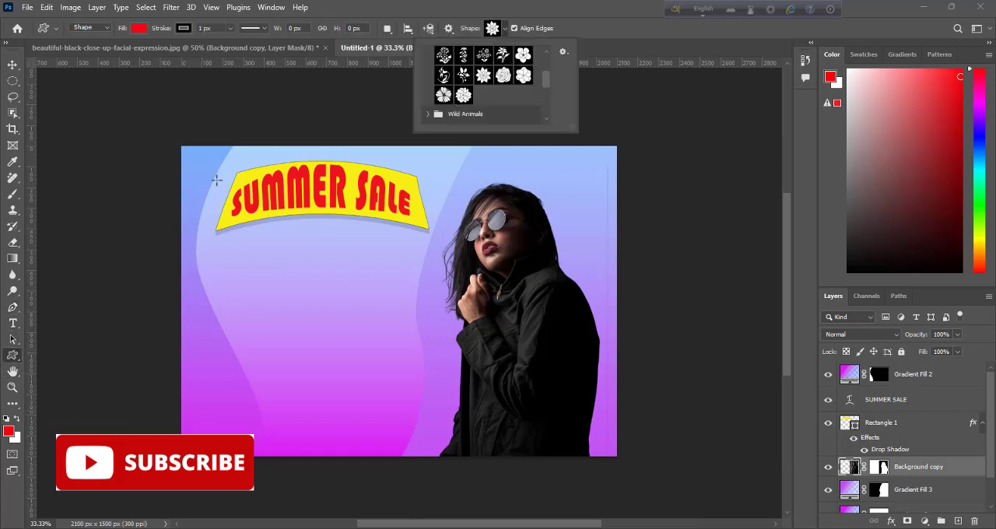
drag(218, 177, 522, 478)
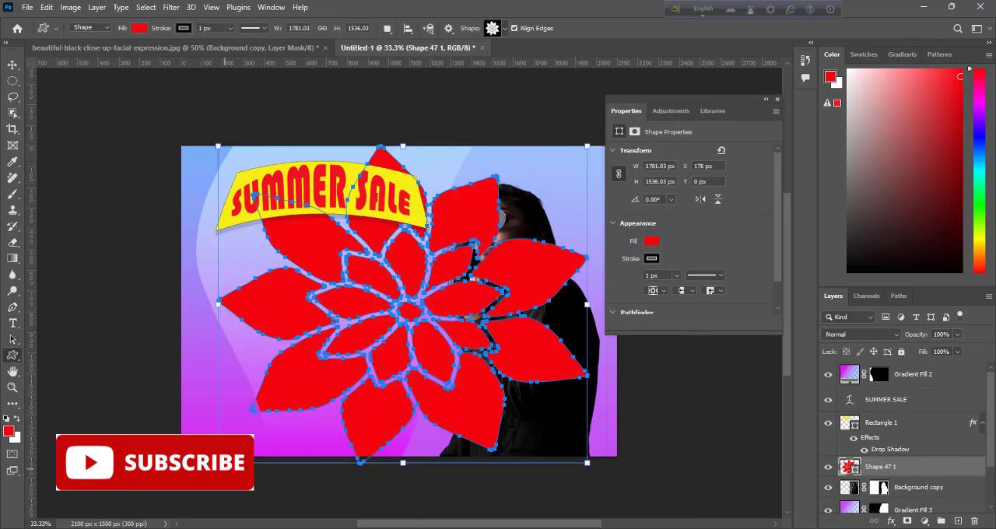
drag(403, 463, 402, 457)
drag(588, 146, 591, 140)
Step: Fill the flower shape with light blue and move its layer below Background copy
click(139, 28)
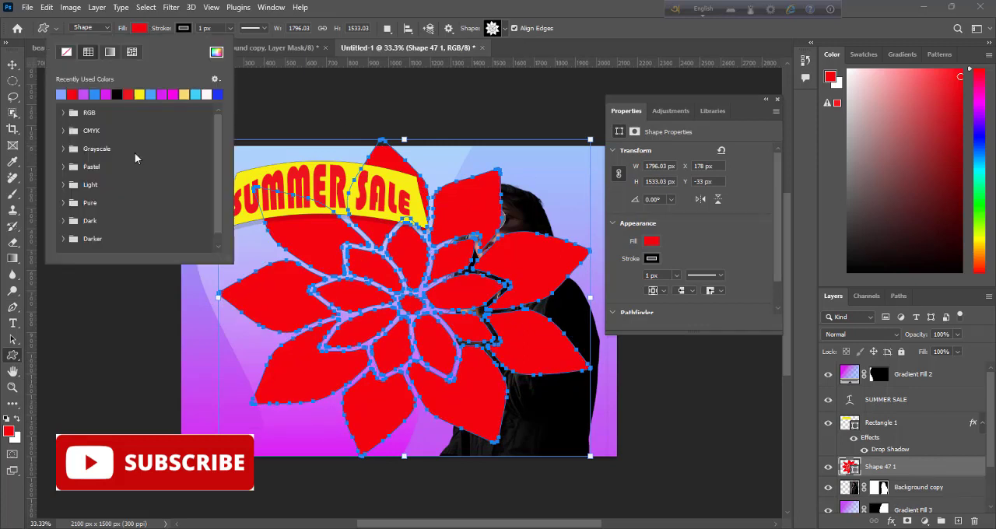
click(151, 95)
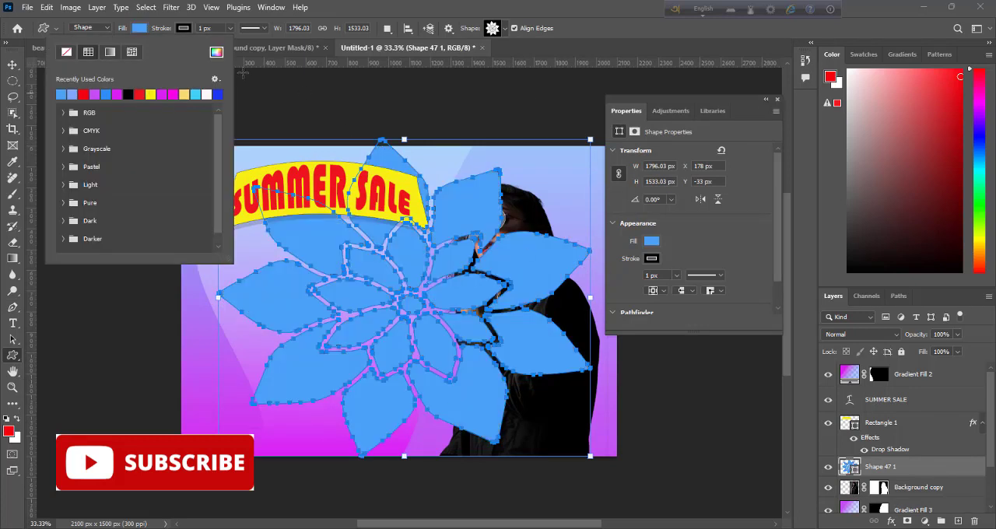
click(776, 100)
key(v)
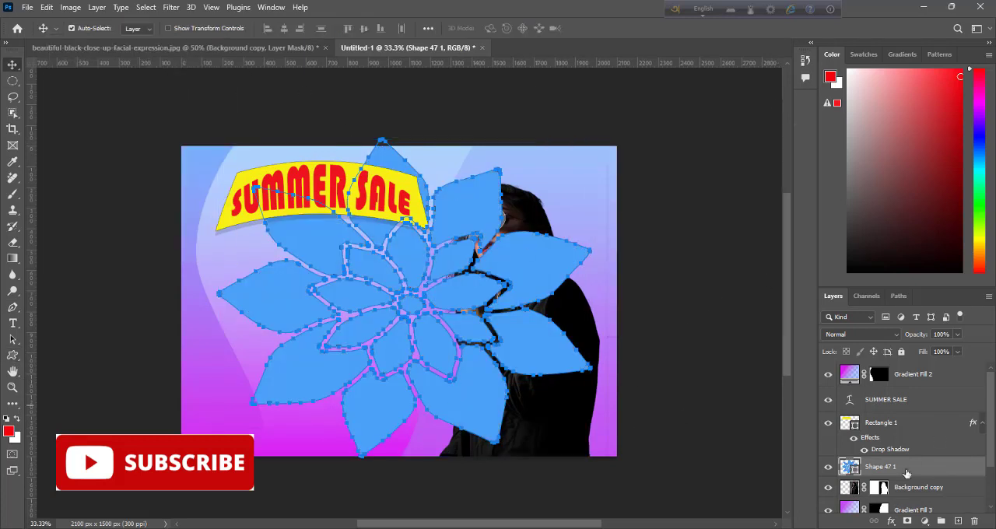
drag(906, 472, 910, 498)
click(88, 188)
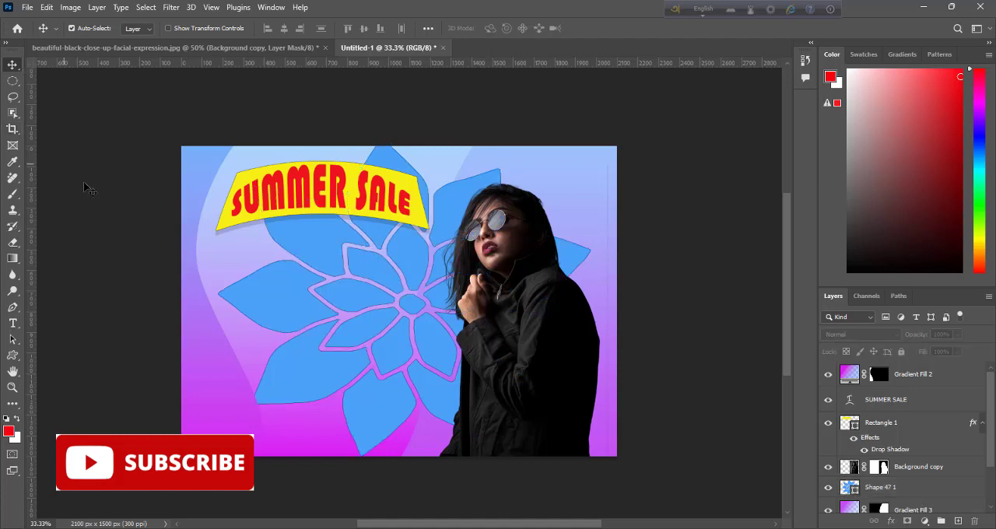
Step: Reduce the flower layer's Fill to 17%
click(895, 487)
drag(956, 369, 909, 376)
click(80, 161)
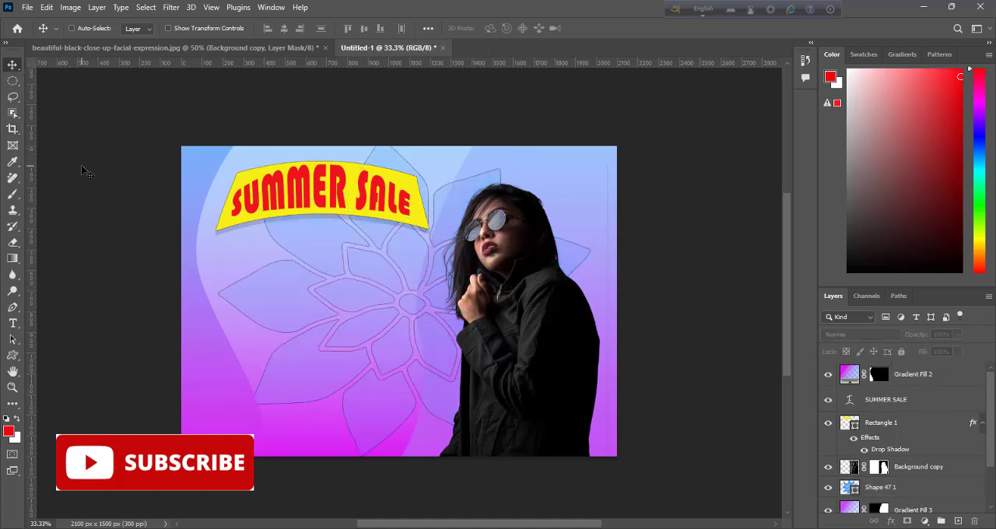
Step: Free-transform the flower shape to widen it slightly on both sides and apply the transformation
click(895, 488)
key(ctrl+t)
drag(218, 299, 203, 299)
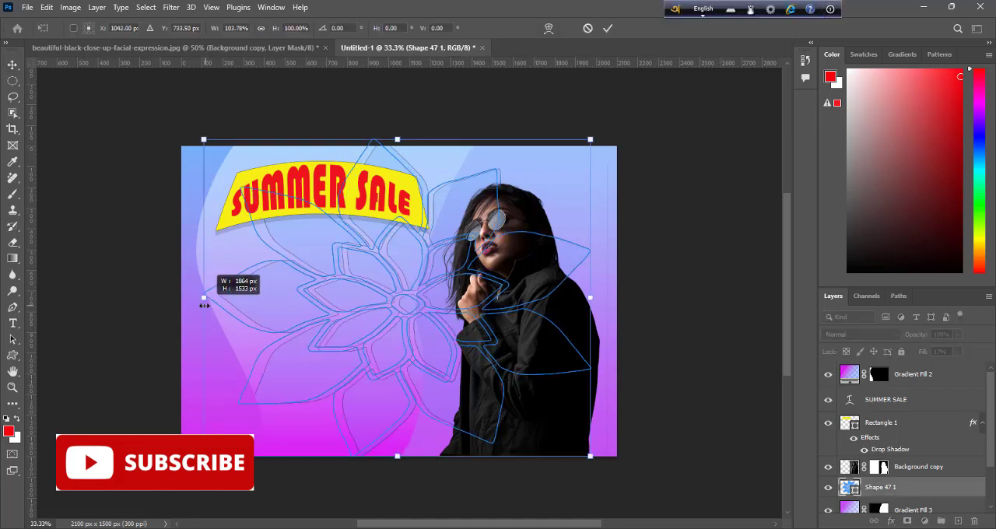
drag(594, 298, 597, 297)
key(Return)
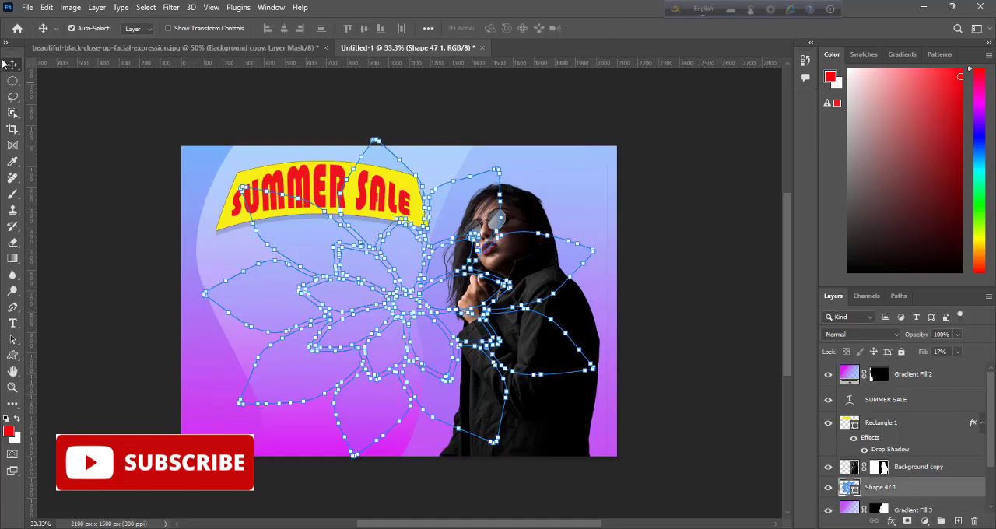
click(636, 376)
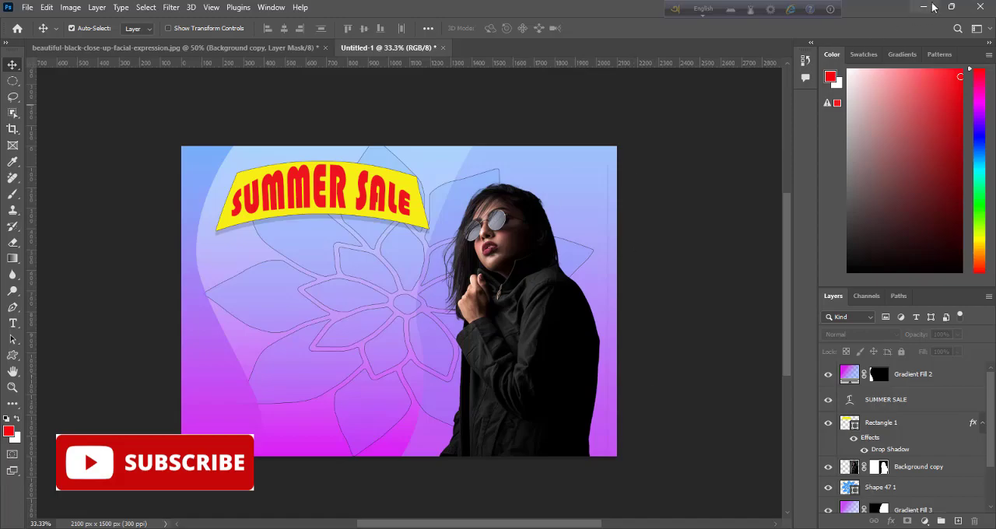
Step: Place the sunglasses-summer-poster-vector image from the desktop into the banner document
click(925, 7)
drag(23, 84, 455, 349)
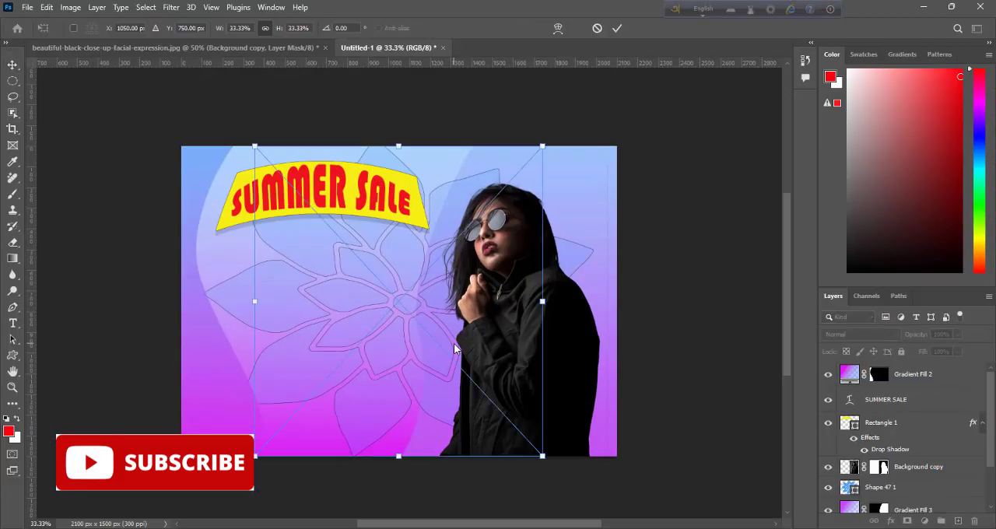
click(617, 28)
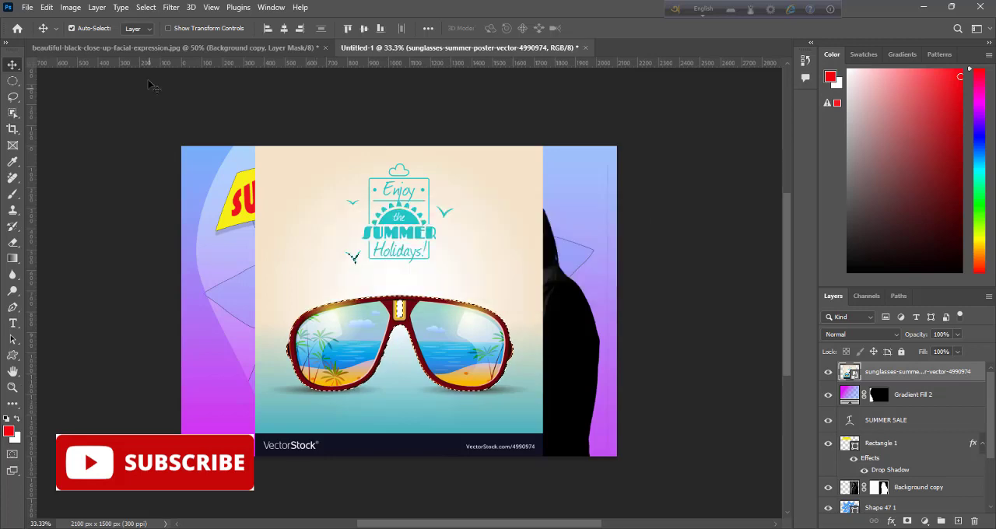
Step: Cut out the selected sunglasses with Select and Mask, decontaminating colors and outputting a masked copy
key(ctrl+alt+r)
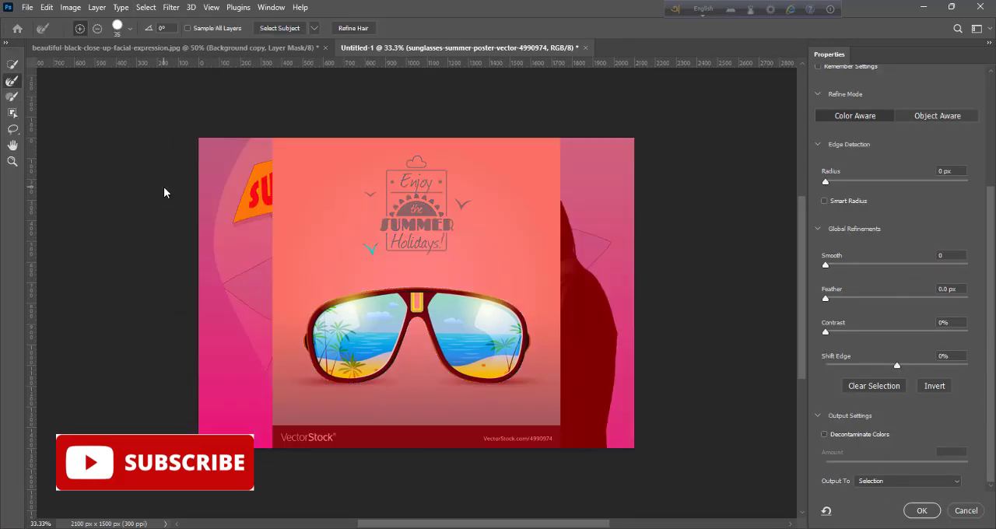
click(825, 434)
click(922, 511)
Step: Scale down the cut-out sunglasses and move them just below the left part of the yellow SUMMER SALE shape
key(ctrl+t)
drag(560, 132, 466, 289)
drag(372, 408, 281, 392)
drag(375, 434, 376, 449)
drag(282, 382, 281, 235)
drag(376, 302, 381, 311)
key(Return)
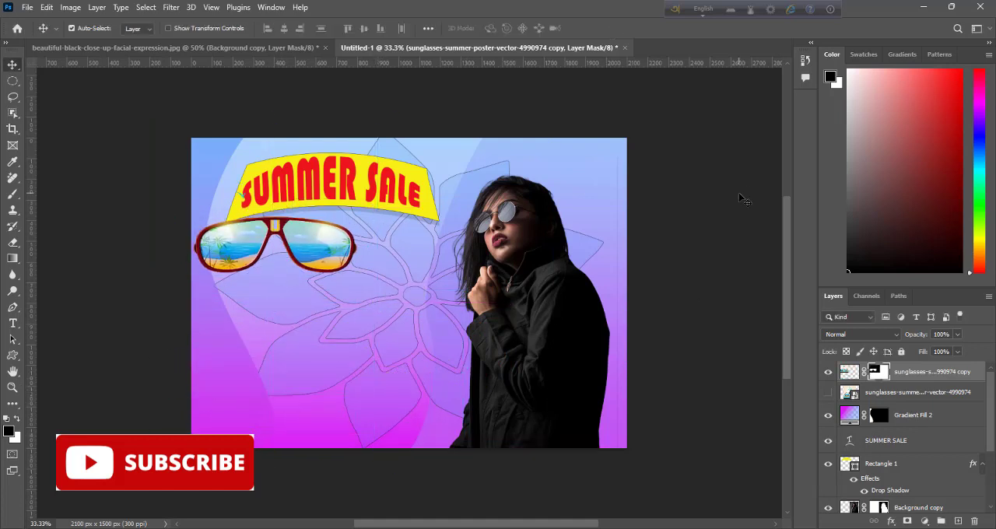
Step: Shrink the sunglasses further to about 77% width and 68% height, keeping them under the yellow shape's left end
key(ctrl+t)
drag(379, 131, 331, 189)
drag(288, 275, 289, 245)
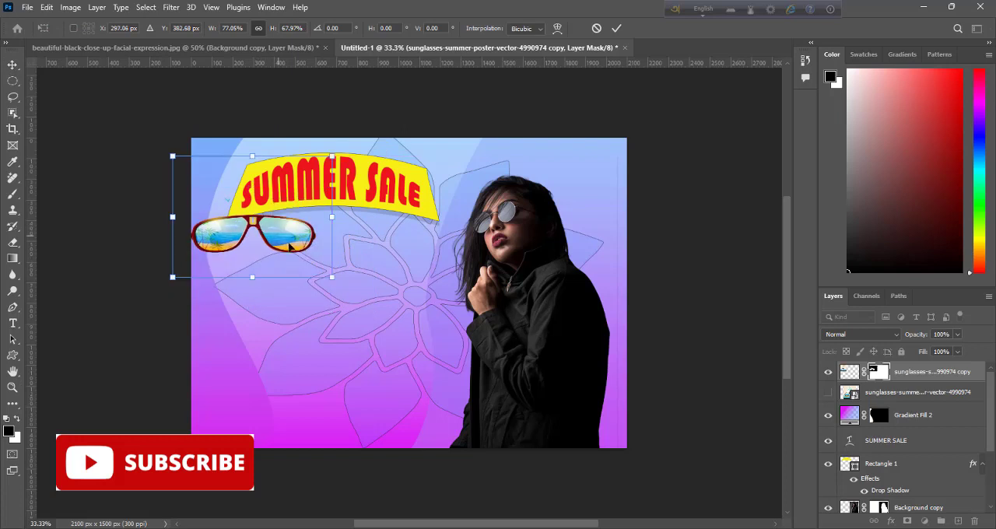
Step: Tilt the sunglasses slightly counter-clockwise, apply the transformation and nudge them up against the yellow shape's lower-left corner
right_click(286, 225)
click(334, 260)
drag(346, 294, 355, 275)
click(616, 29)
drag(269, 224, 267, 218)
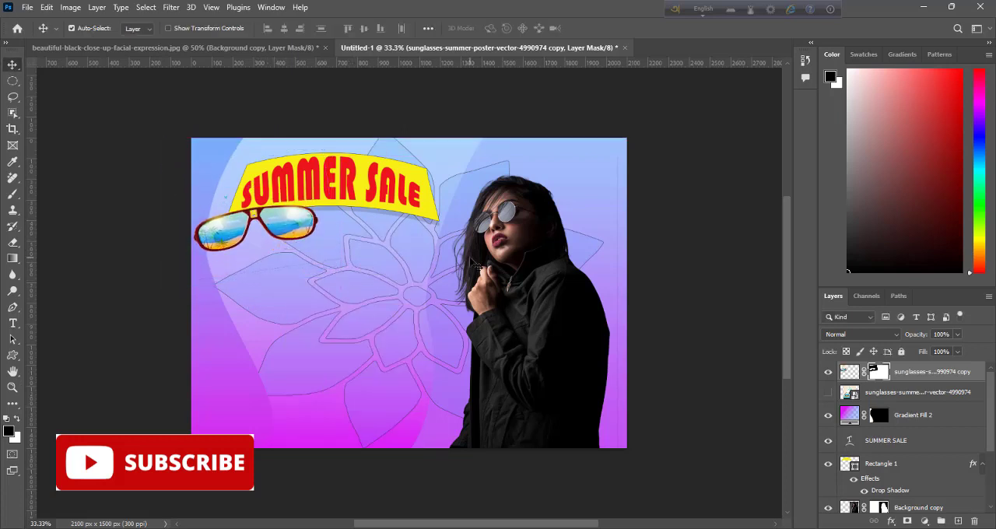
Step: Add the text EYEWEAR COLLECTION across the middle of the banner in Arial Rounded MT Bold
key(t)
click(232, 308)
text(EYEWEAR COLLECTION)
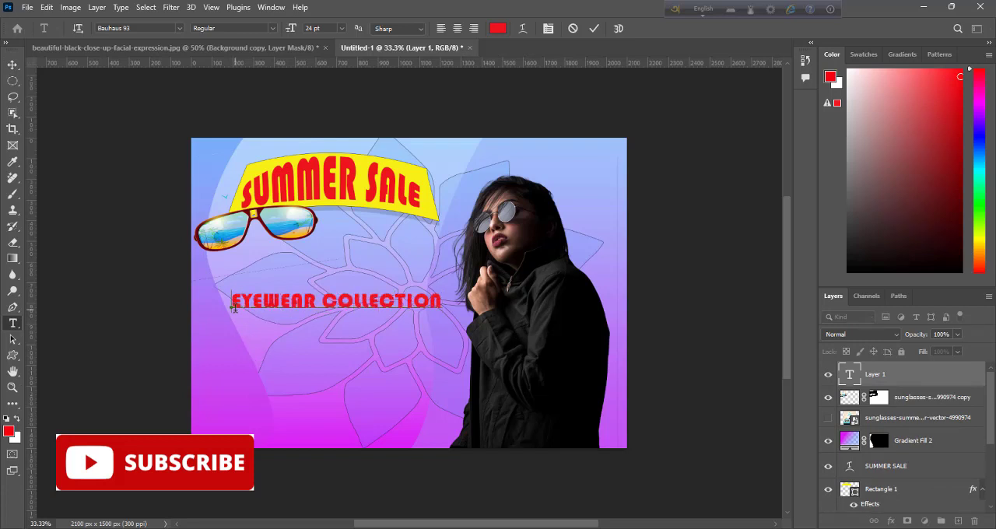
key(ctrl+a)
click(179, 28)
click(270, 432)
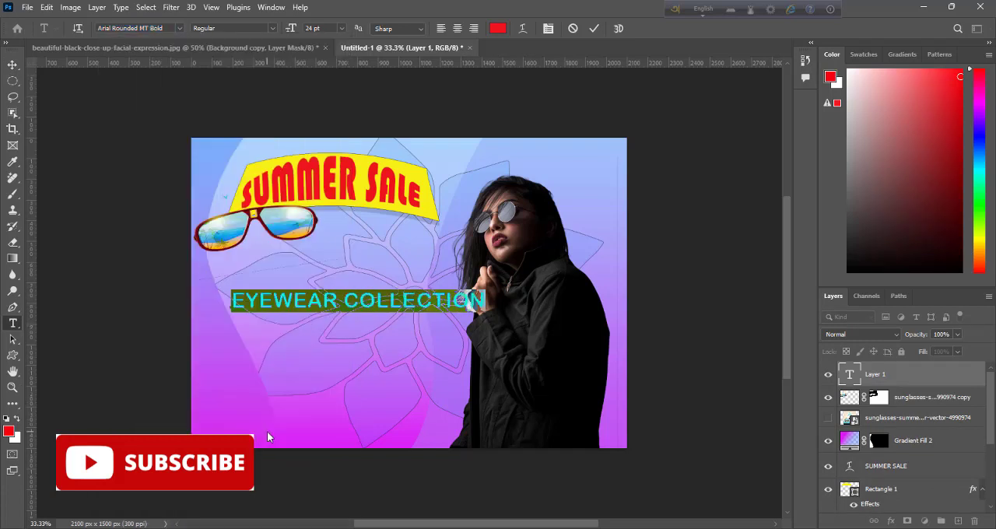
click(594, 29)
Step: Move EYEWEAR COLLECTION up beneath the yellow shape, color it black and scale it to about 22.8 pt
drag(233, 304, 426, 274)
click(498, 29)
click(675, 254)
click(813, 114)
click(594, 28)
key(ctrl+t)
key(Return)
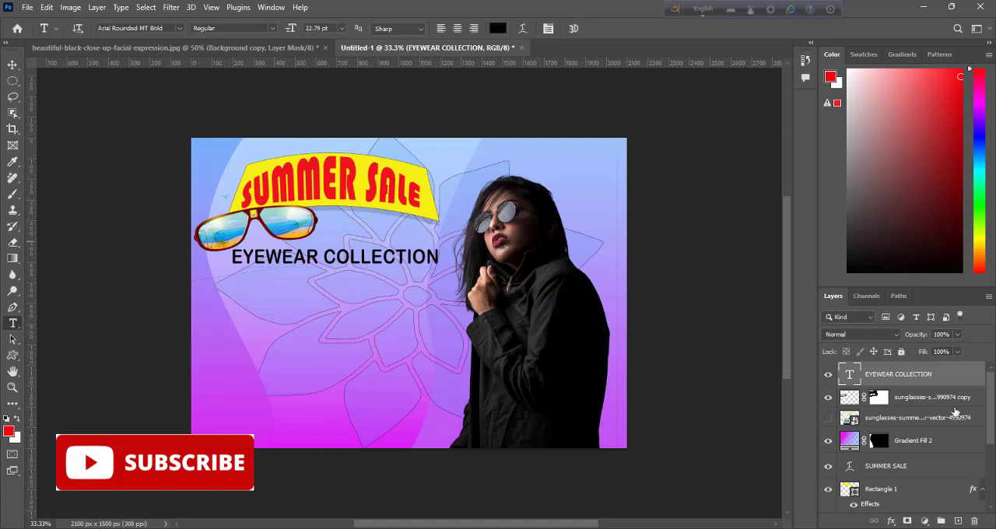
Step: On a new layer, select a circle about 380 px wide below EYEWEAR COLLECTION and set the foreground color to blue
click(956, 521)
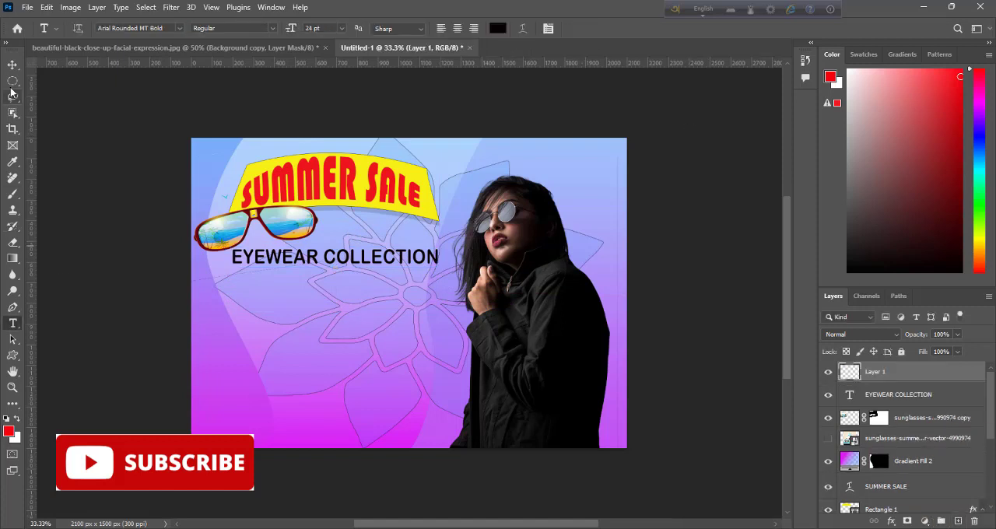
key(m)
drag(295, 280, 374, 358)
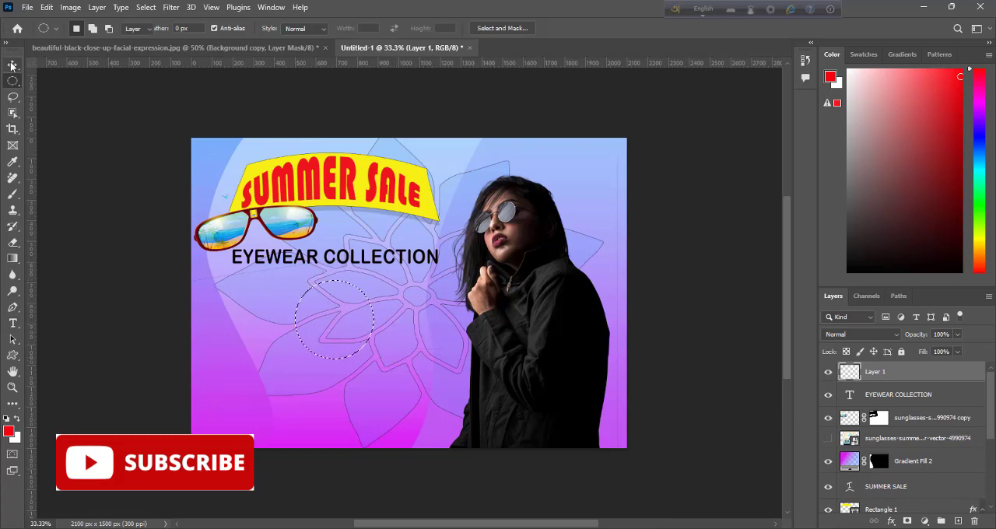
click(9, 431)
click(703, 174)
click(666, 127)
click(811, 114)
key(v)
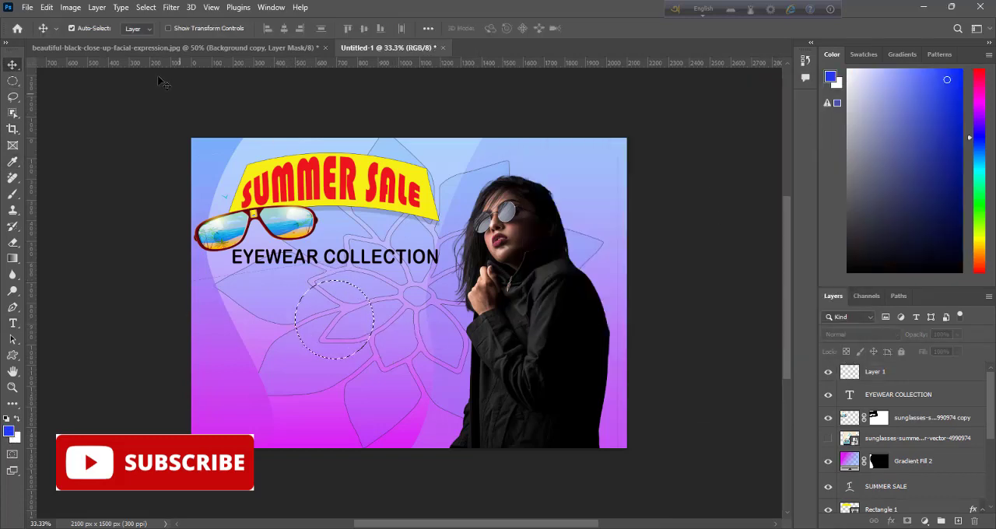
Step: Fill the circular selection on the new layer with the blue foreground color
click(46, 8)
click(247, 112)
click(895, 372)
click(47, 8)
click(74, 195)
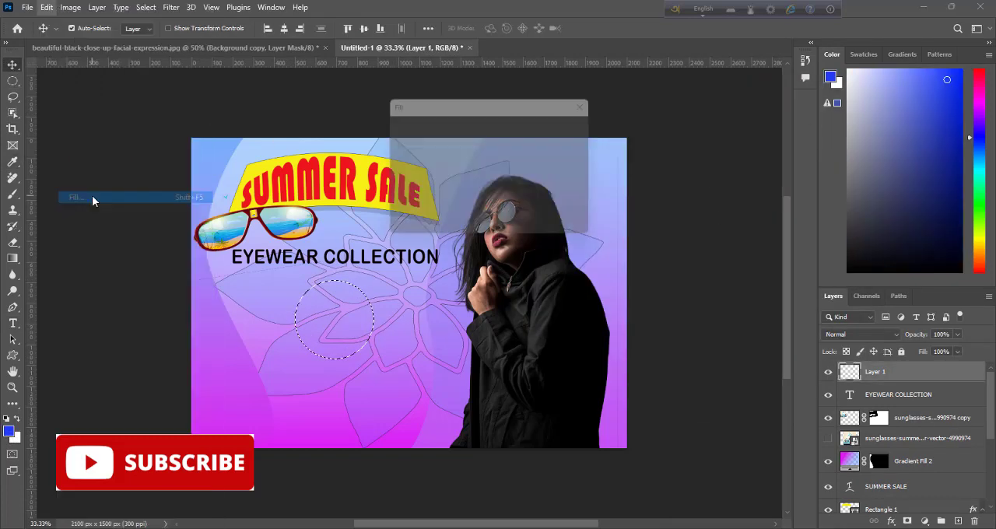
click(562, 124)
Step: Add the two-line text GET / 40% OFF in the banner's lower-left area
click(13, 323)
click(78, 335)
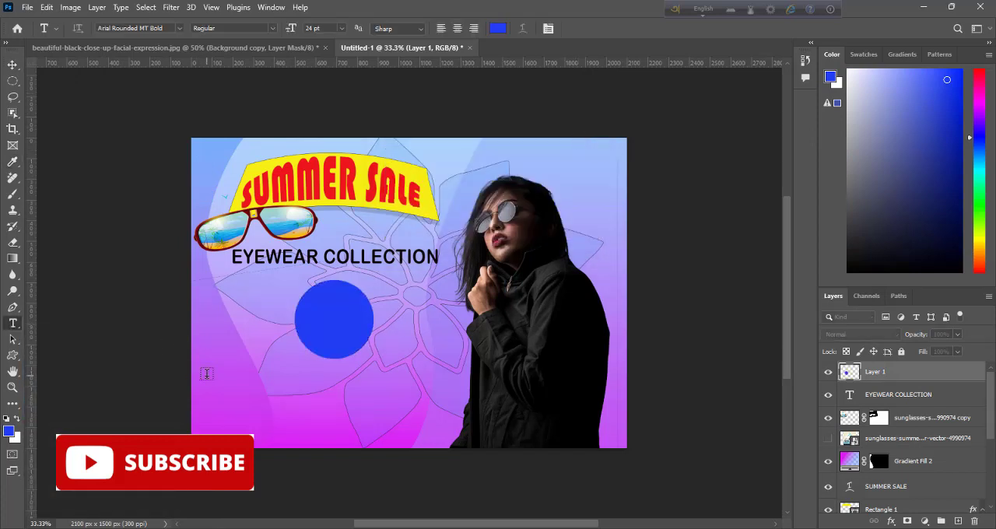
click(207, 375)
text(GET)
key(Return)
text(4)
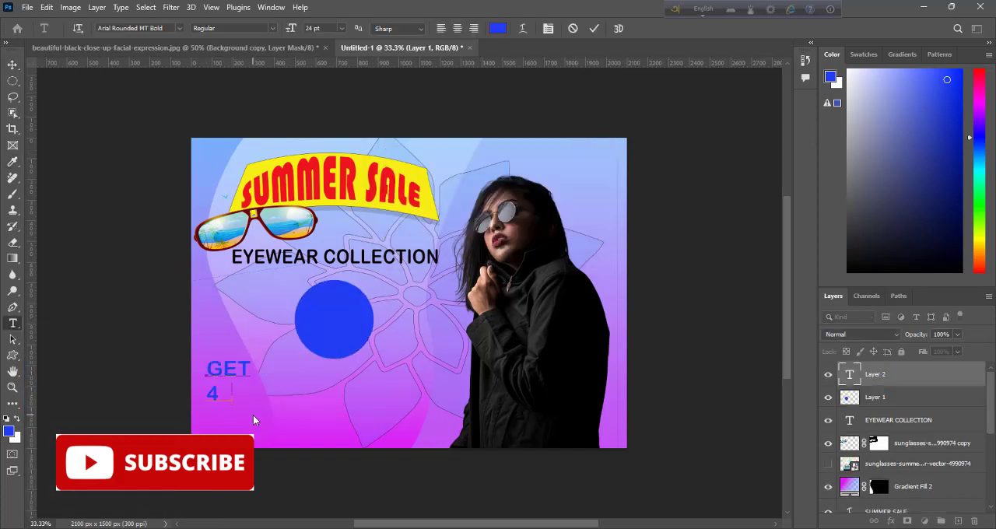
text(0% OFF)
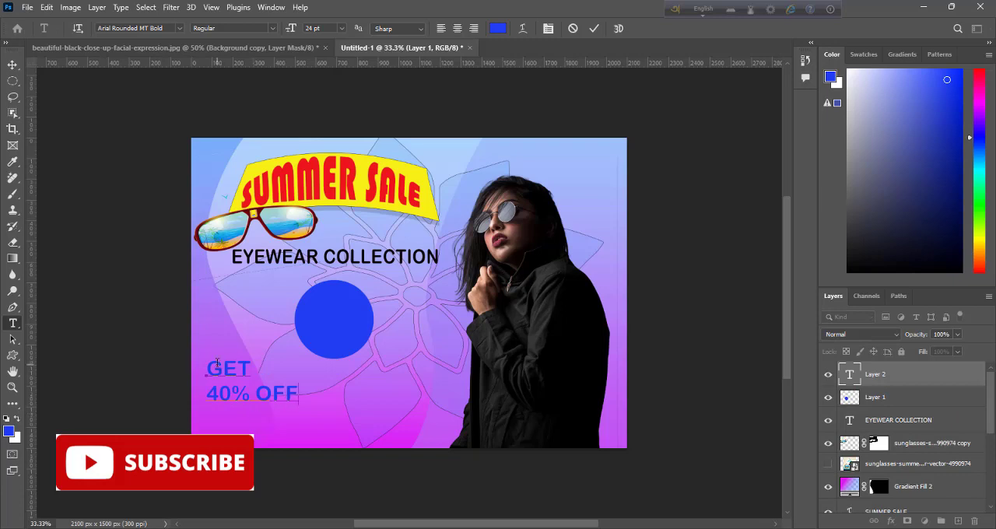
Step: Set the GET 40% OFF text in Century751 SeBd BT and color it near-white f5f6fd
drag(207, 363, 317, 394)
click(179, 28)
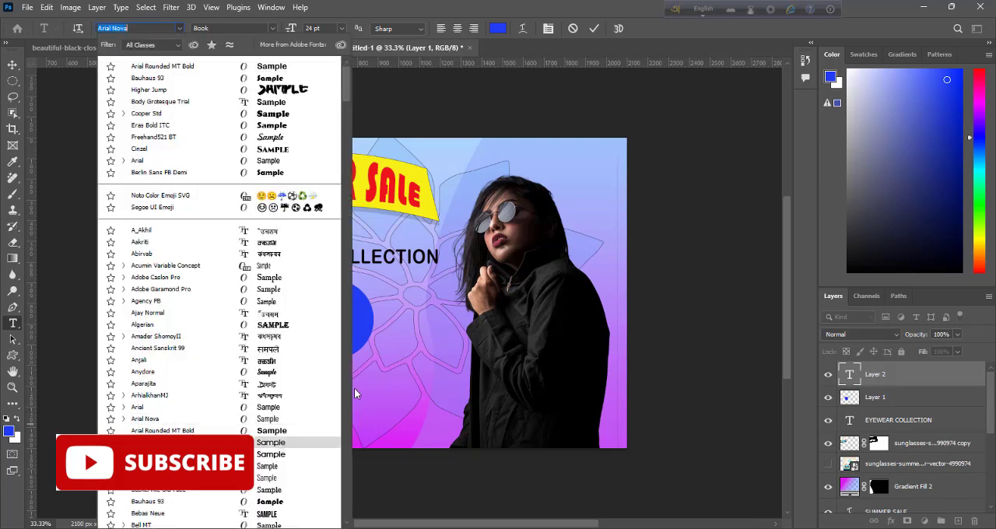
scroll(296, 436, down, 5)
click(311, 392)
click(497, 30)
click(534, 121)
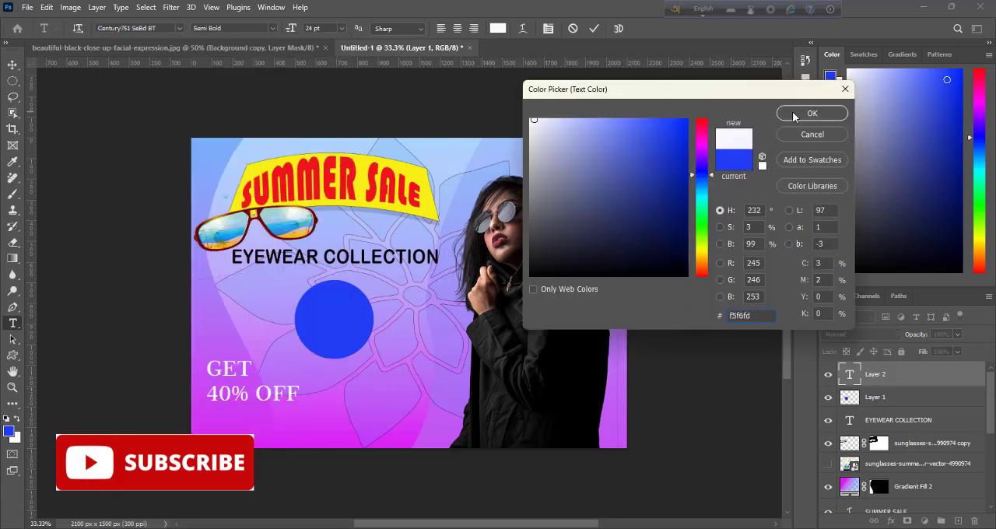
click(794, 115)
key(ctrl+t)
click(787, 99)
click(813, 370)
click(594, 28)
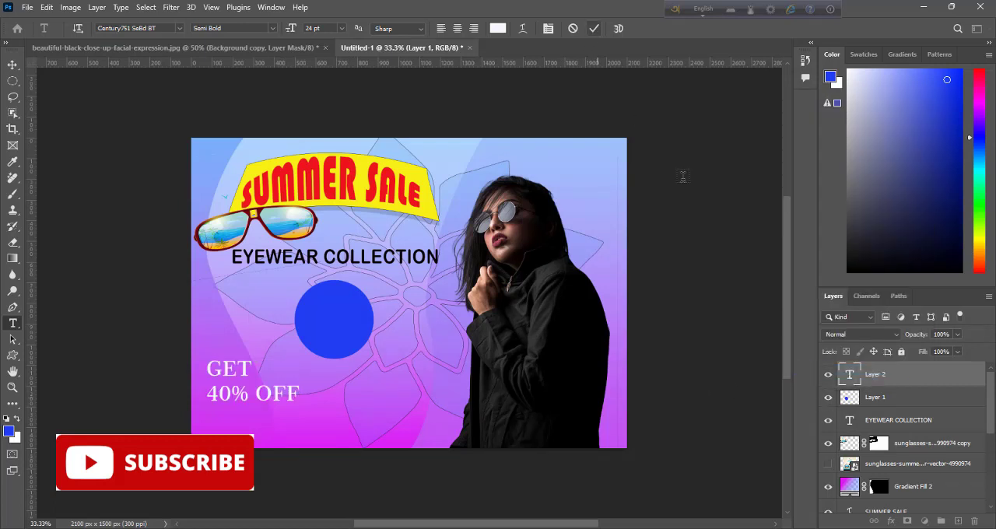
Step: Scale the GET 40% OFF text down to about 83%
key(ctrl+t)
drag(297, 360, 284, 367)
key(Return)
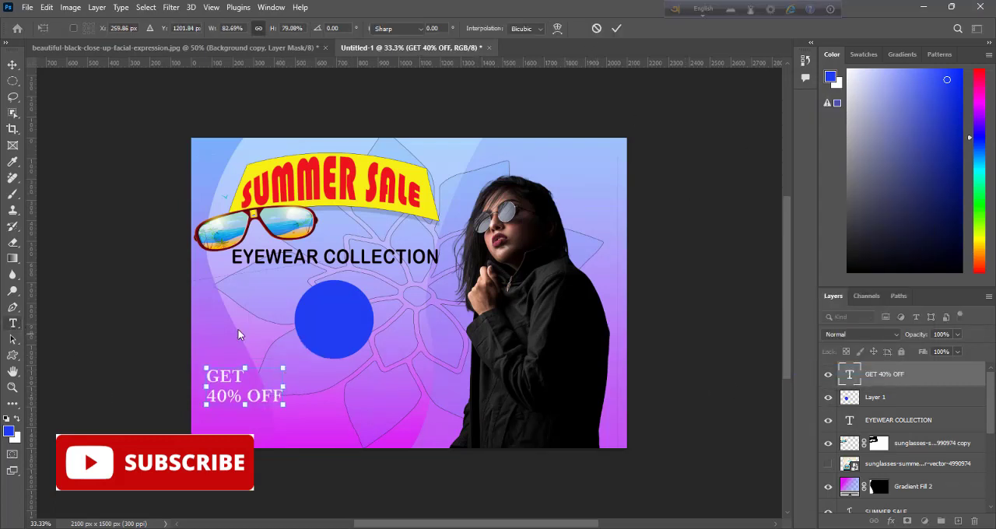
Step: Center-align the GET 40% OFF text and place it in the middle of the blue circle
double_click(850, 375)
click(458, 30)
key(ctrl+Return)
drag(226, 387, 301, 320)
key(ctrl+t)
click(617, 29)
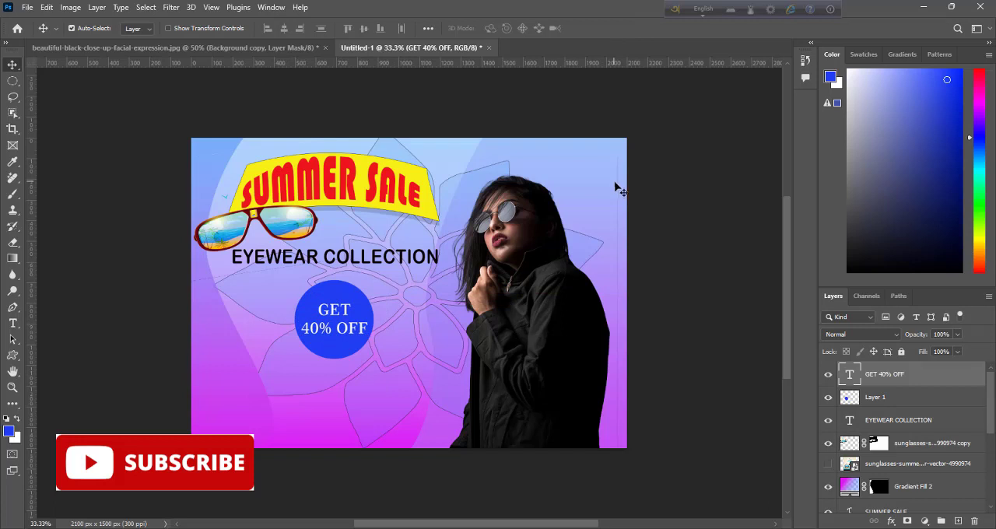
Step: Add a Lorem Ipsum placeholder text line below the blue circle and move it fully onto the banner
key(t)
click(207, 400)
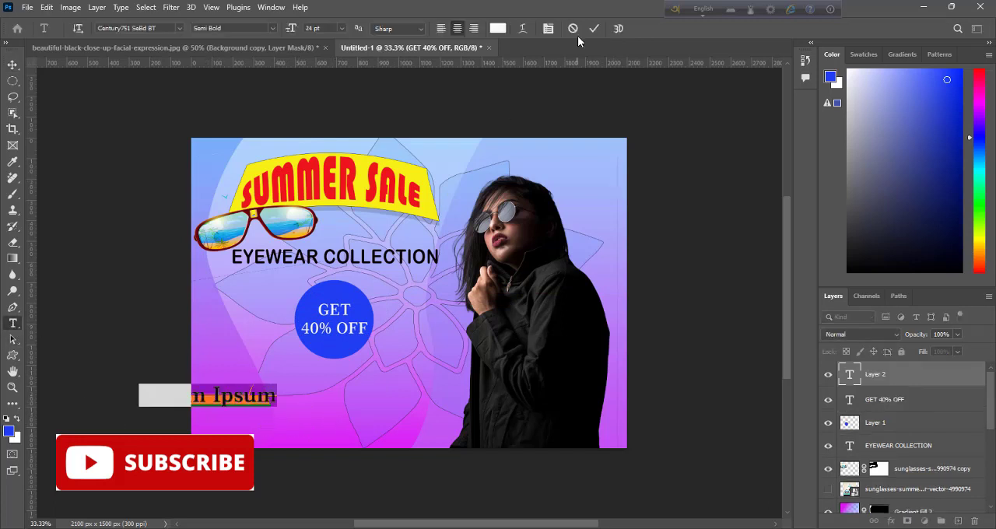
click(13, 66)
drag(233, 398, 299, 396)
key(t)
click(323, 395)
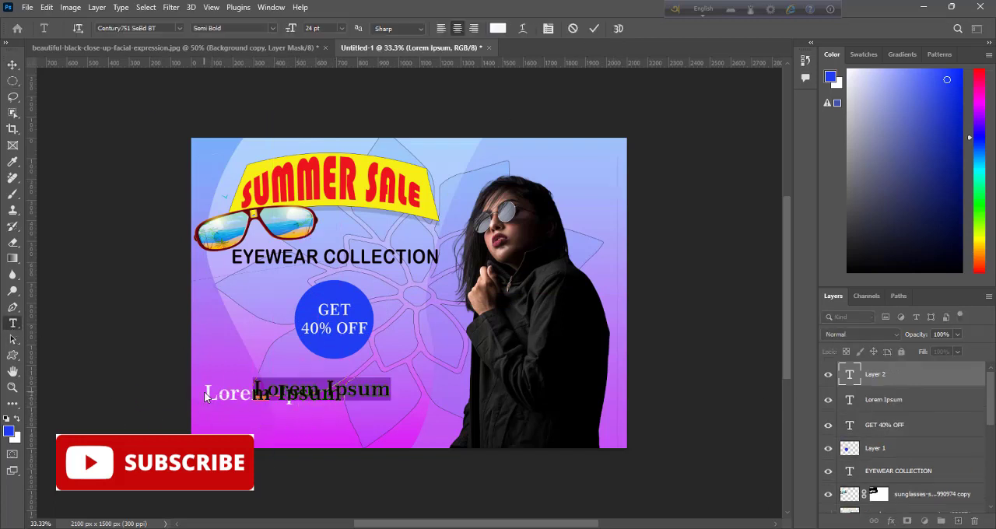
right_click(883, 375)
click(795, 62)
click(437, 221)
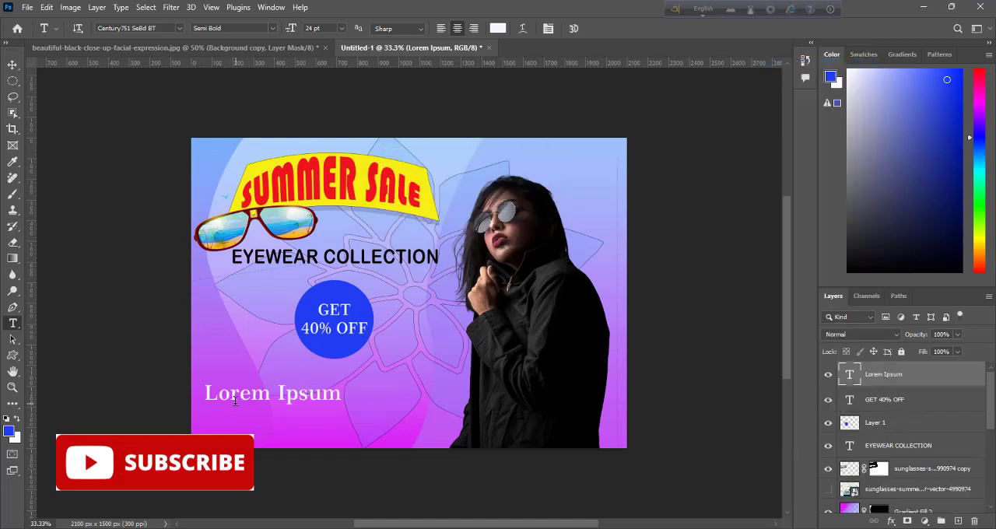
Step: Replace the Lorem Ipsum placeholder with TAKE OUR EYEWEAR COLLECTION
drag(207, 397, 387, 394)
text(TAKE)
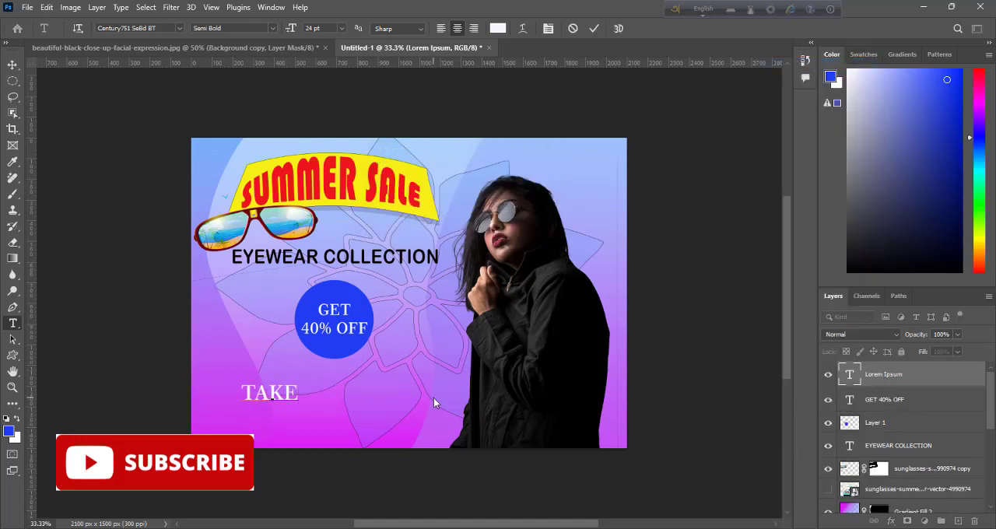
text( OUR EYEWEAR COLLECTION)
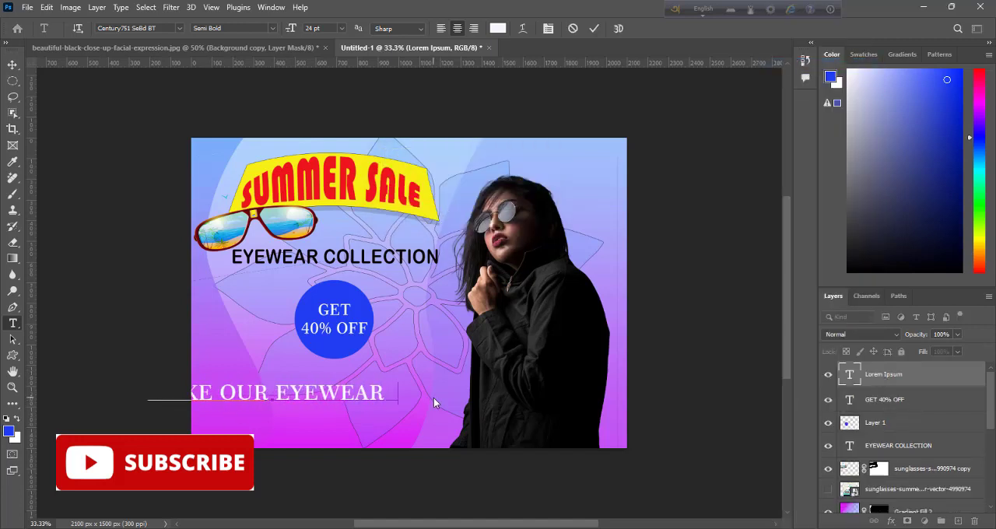
click(594, 28)
Step: Move the TAKE OUR EYEWEAR COLLECTION line fully onto the banner and set its font size to 14 pt
key(v)
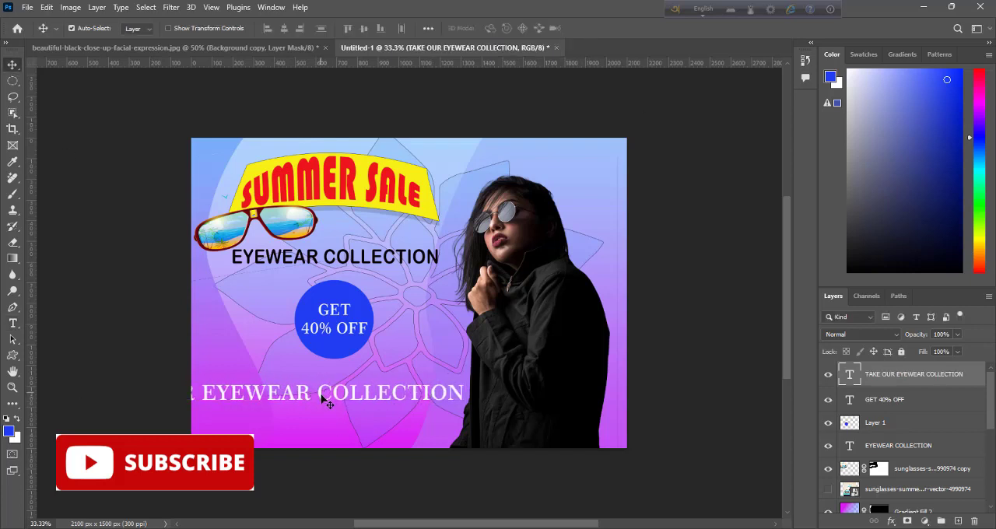
drag(326, 400, 439, 391)
click(13, 323)
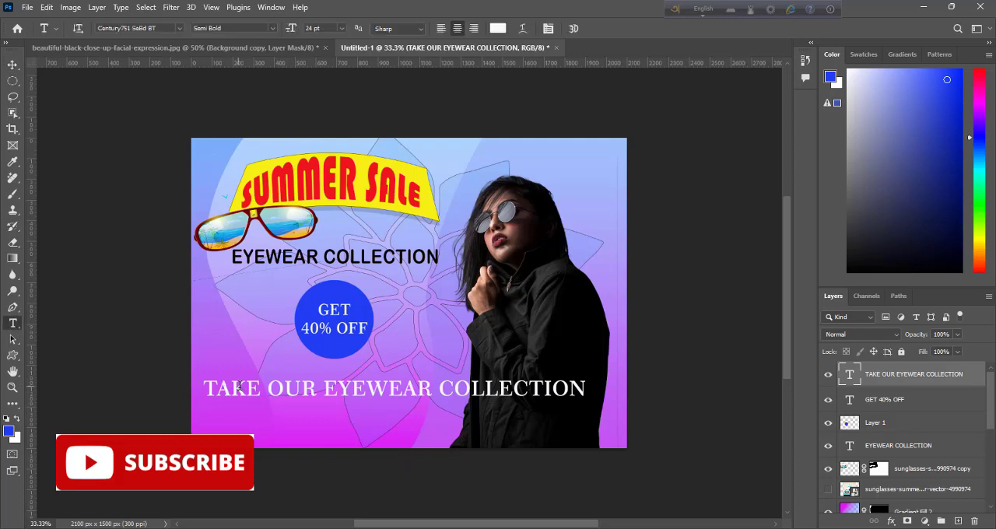
click(243, 390)
key(ctrl+a)
click(342, 29)
click(331, 112)
click(708, 203)
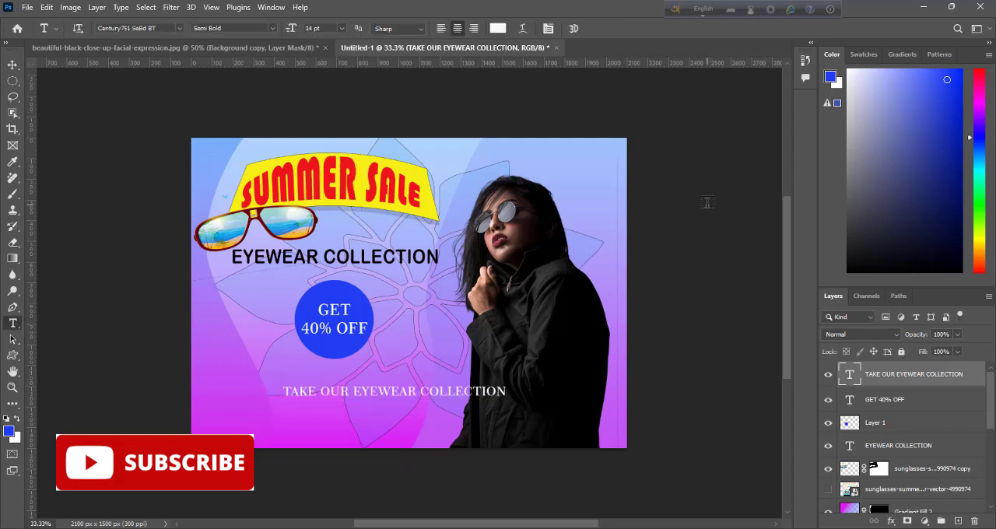
Step: Enlarge the TAKE OUR EYEWEAR COLLECTION line to about 17.3 pt and center it just below the blue circle
key(ctrl+t)
drag(506, 385, 513, 382)
drag(397, 399, 340, 383)
click(615, 29)
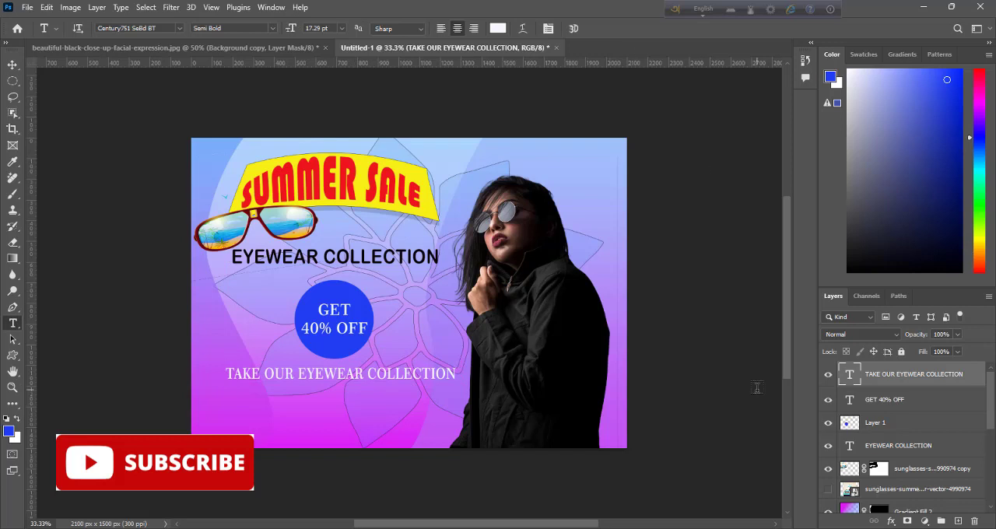
Step: Add a new empty layer between the flower shape and the cut-out woman, leaving nothing selected
drag(990, 419, 990, 449)
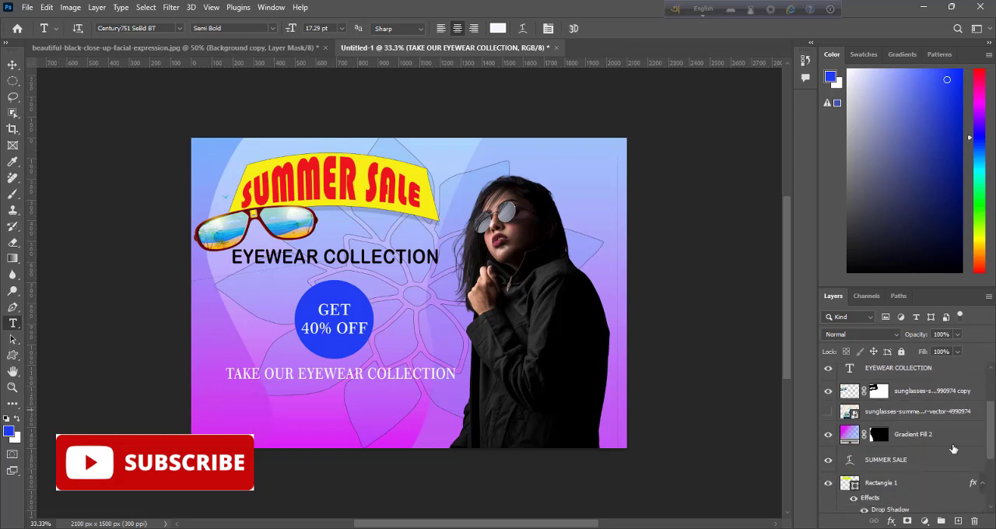
scroll(953, 449, down, 2)
click(902, 453)
click(952, 491)
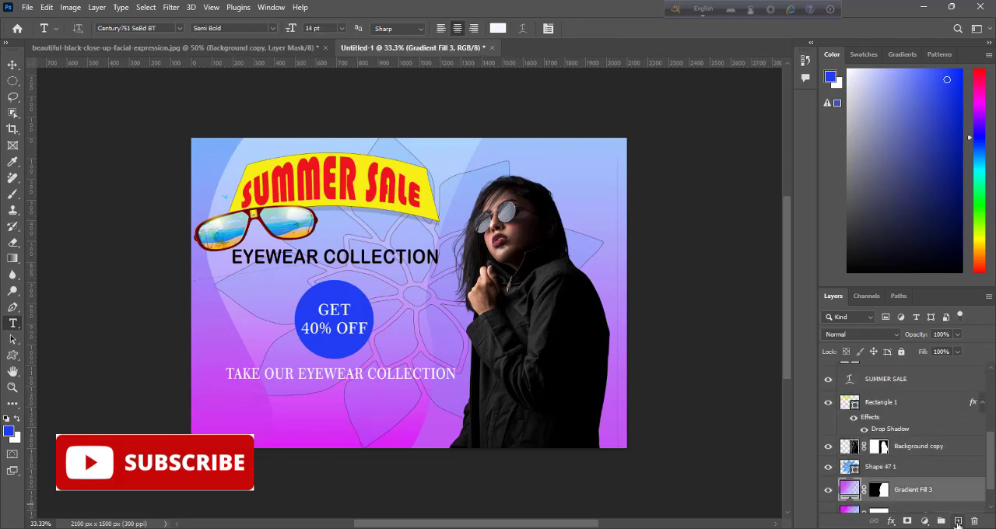
click(958, 521)
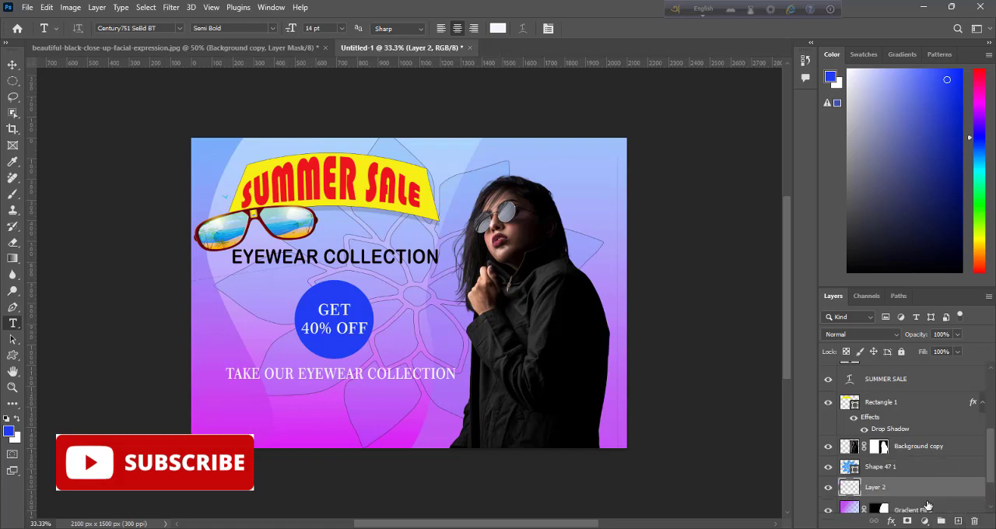
drag(909, 495, 902, 463)
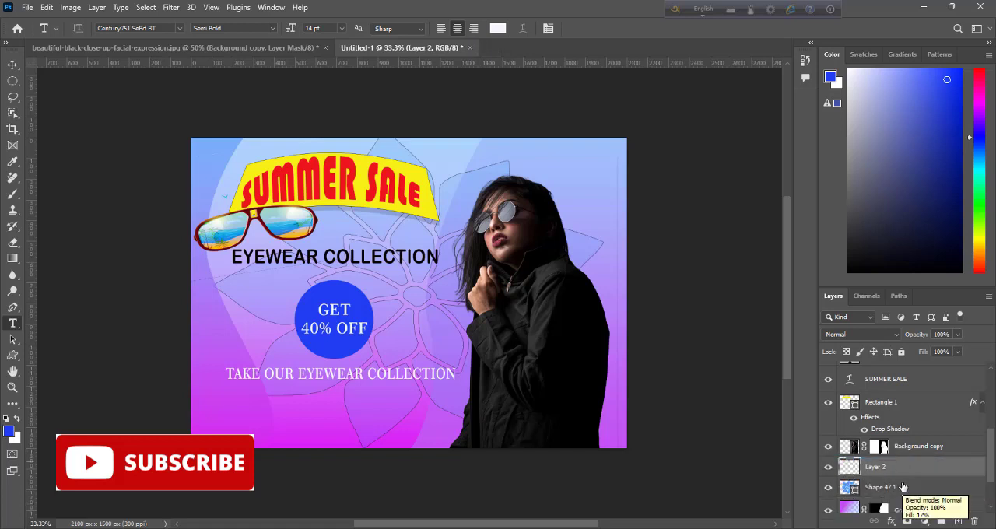
ctrl+click(882, 450)
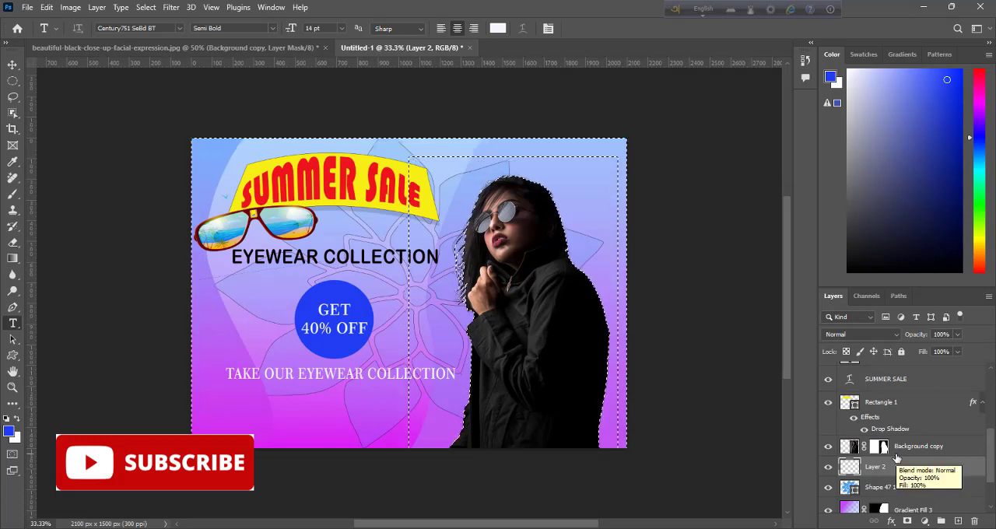
key(ctrl+d)
Step: Draw a closed Pen path that curves down through the woman and encloses the right part of the banner
key(p)
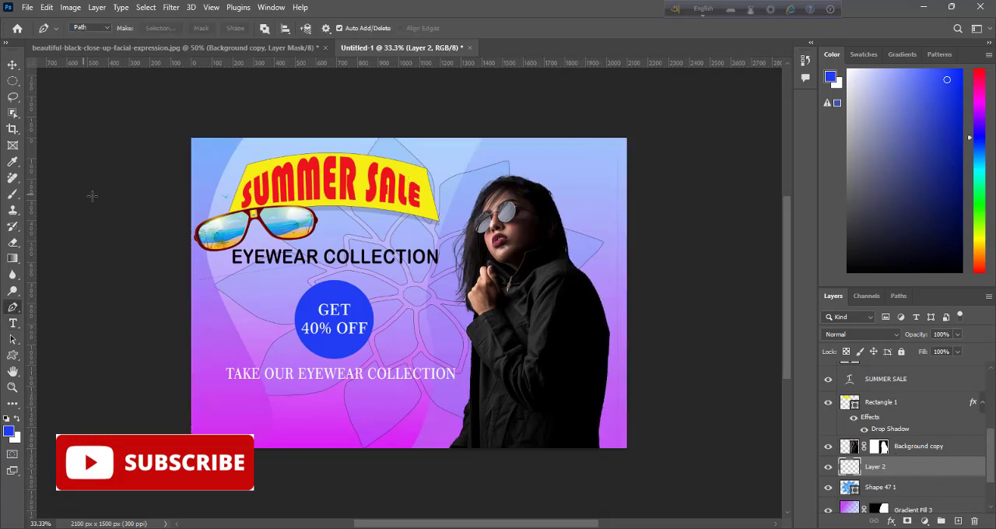
drag(576, 131, 583, 126)
drag(506, 297, 536, 418)
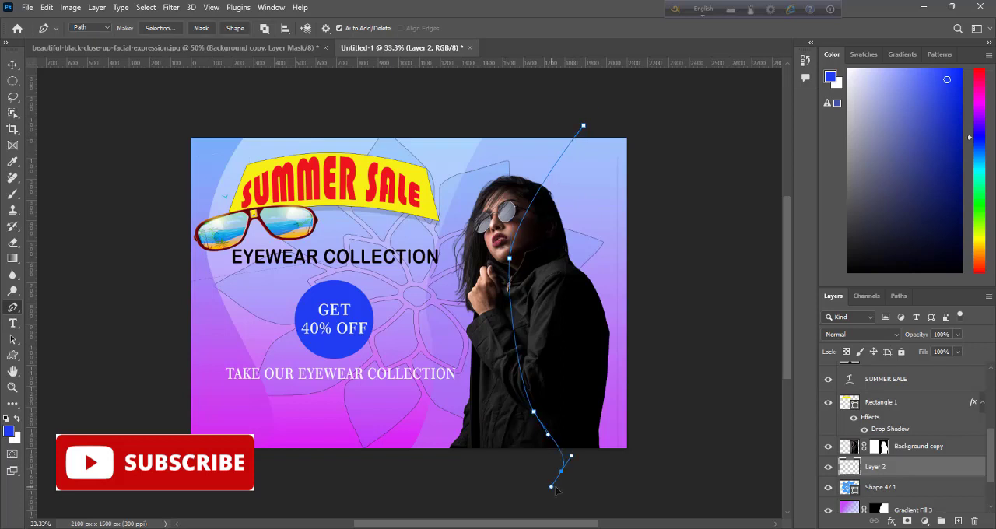
click(664, 121)
click(536, 410)
click(581, 130)
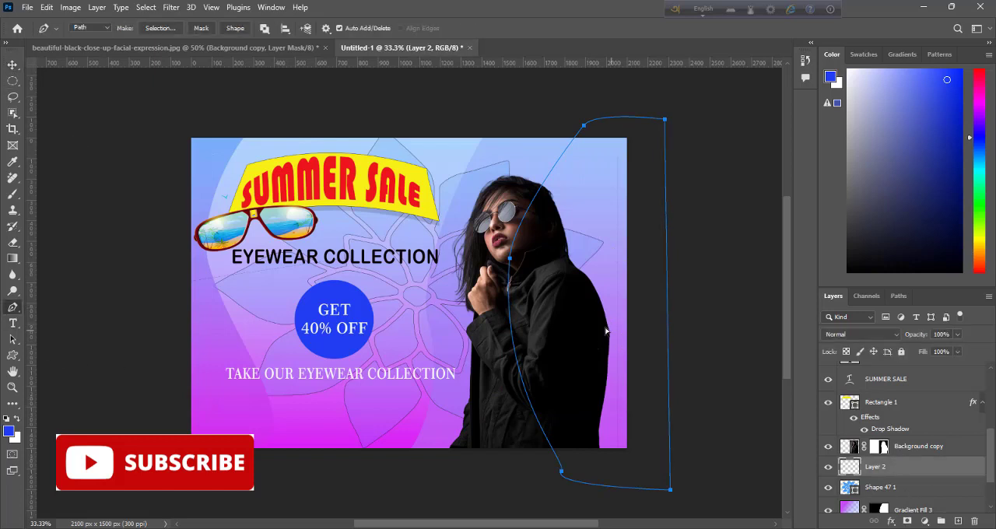
Step: Convert the curved path into a selection, without a layer mask
right_click(579, 212)
click(611, 258)
click(569, 142)
click(910, 523)
key(ctrl+z)
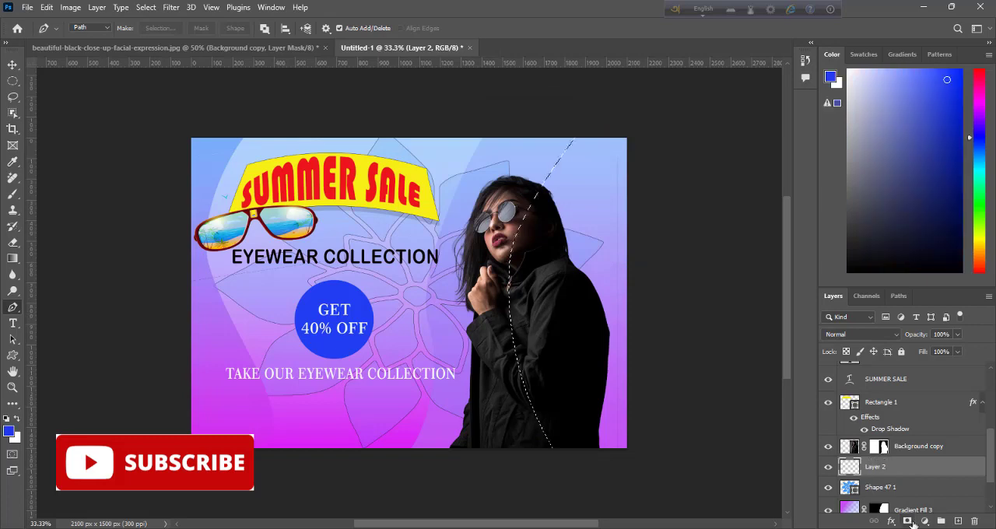
Step: Fill the selection with a new gradient fill layer running from the banner's lower-left magenta to its upper-left light blue
click(924, 522)
click(856, 314)
click(724, 175)
click(740, 414)
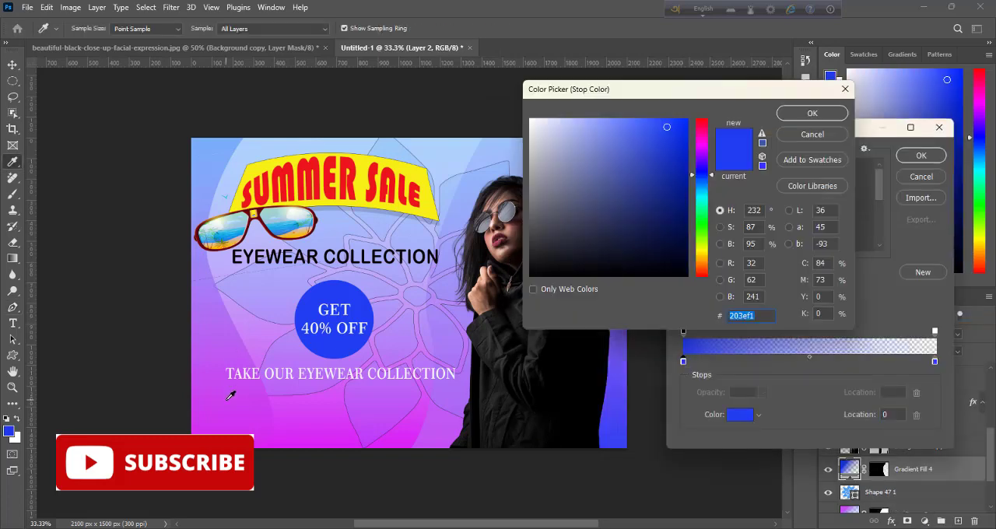
click(232, 396)
click(812, 114)
double_click(935, 362)
click(209, 165)
click(813, 114)
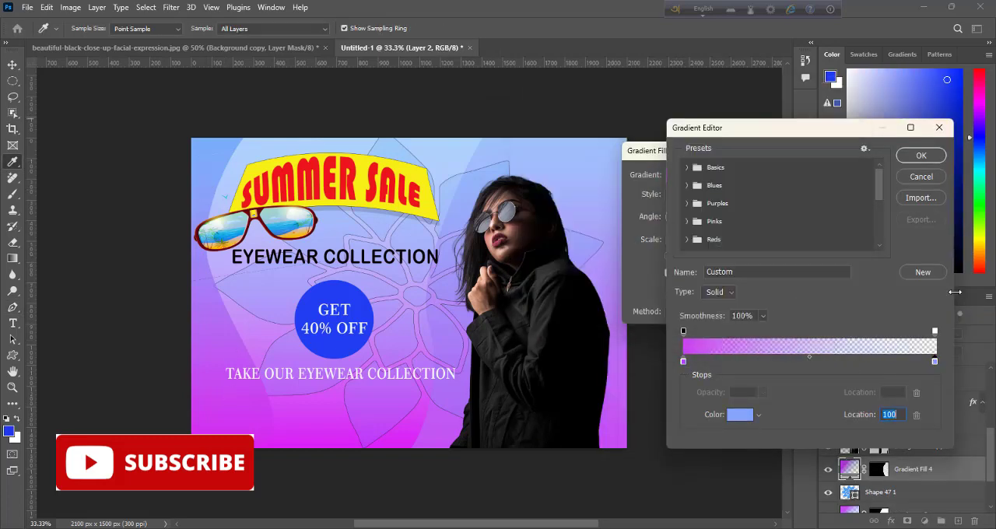
Step: Raise the opacity of the gradient's light blue end, accept the fill, and move its layer above the cut-out woman
click(934, 332)
click(764, 393)
drag(761, 408, 827, 410)
click(921, 155)
click(831, 176)
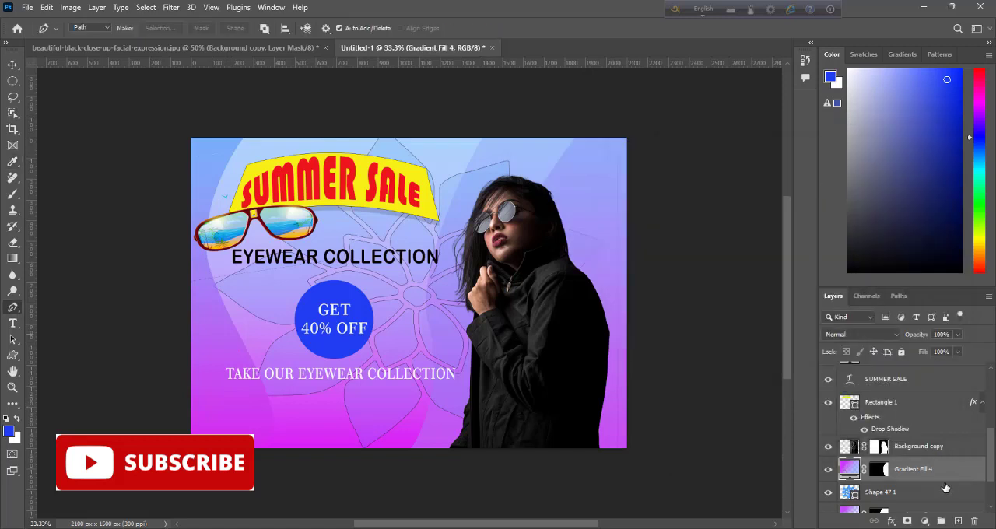
drag(907, 473, 902, 438)
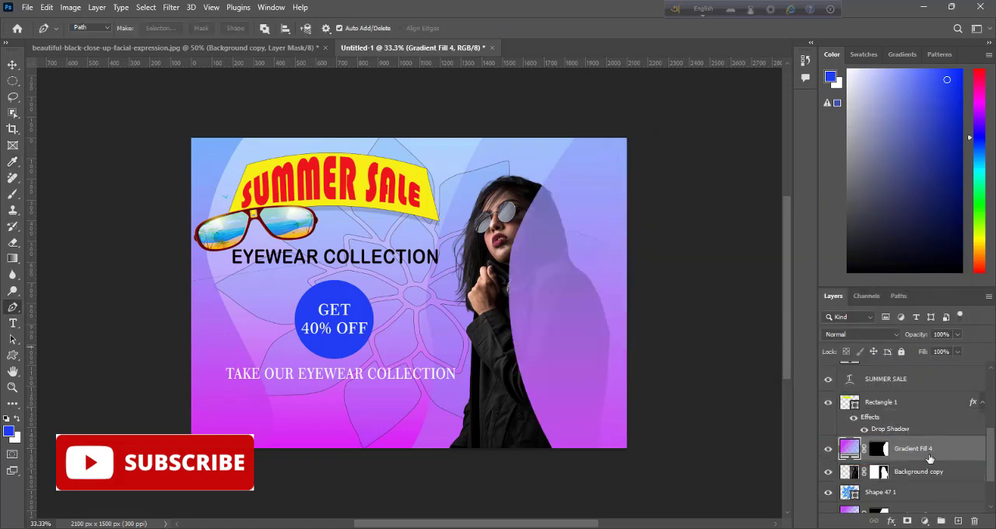
Step: Lower the opacity at both ends of the gradient covering the woman so it becomes a faint tint
double_click(851, 450)
click(701, 173)
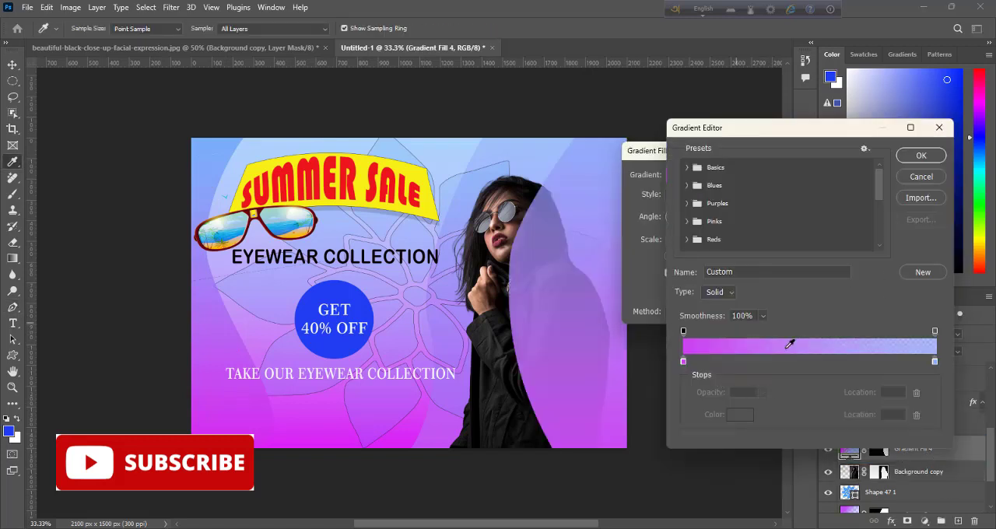
click(763, 393)
drag(768, 409, 746, 406)
click(935, 332)
click(764, 393)
click(932, 156)
click(833, 177)
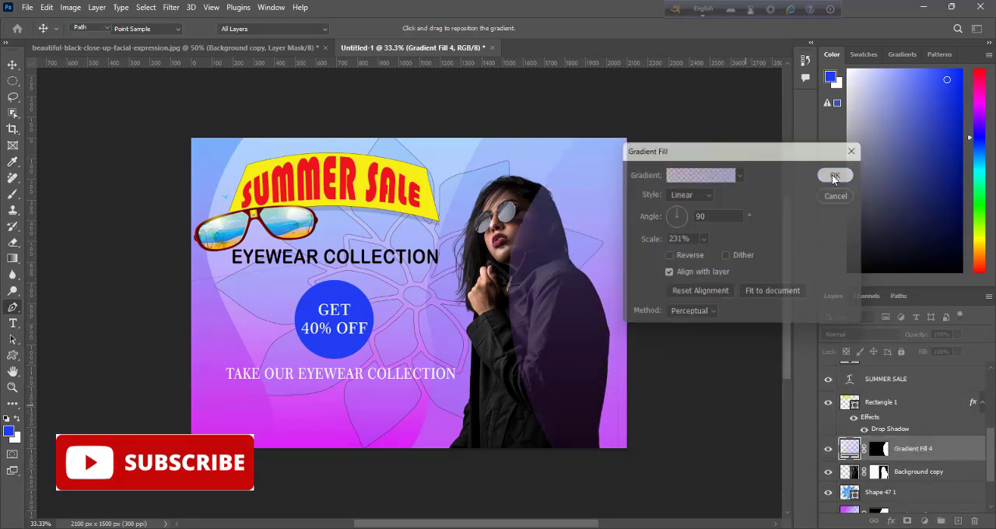
Step: Convert the tint gradient layer to a smart object and apply a Gaussian Blur with a radius of about 55.3 pixels
right_click(913, 448)
click(846, 226)
click(172, 8)
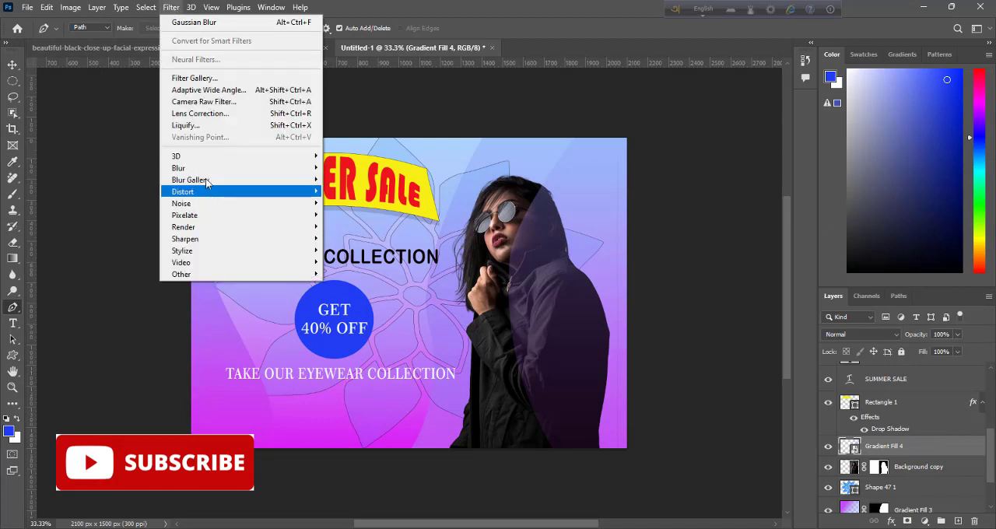
mouse_move(204, 169)
click(352, 216)
drag(647, 121, 769, 151)
drag(753, 341, 738, 343)
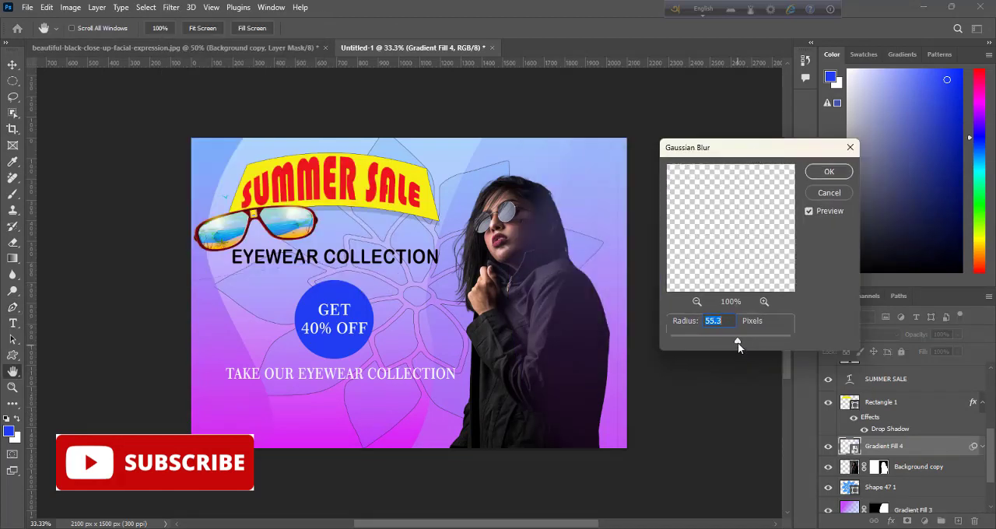
click(817, 172)
Step: Add a Curves adjustment clipped to the woman layer, moving the black and white points slightly inward for more contrast
scroll(903, 436, down, 2)
click(884, 413)
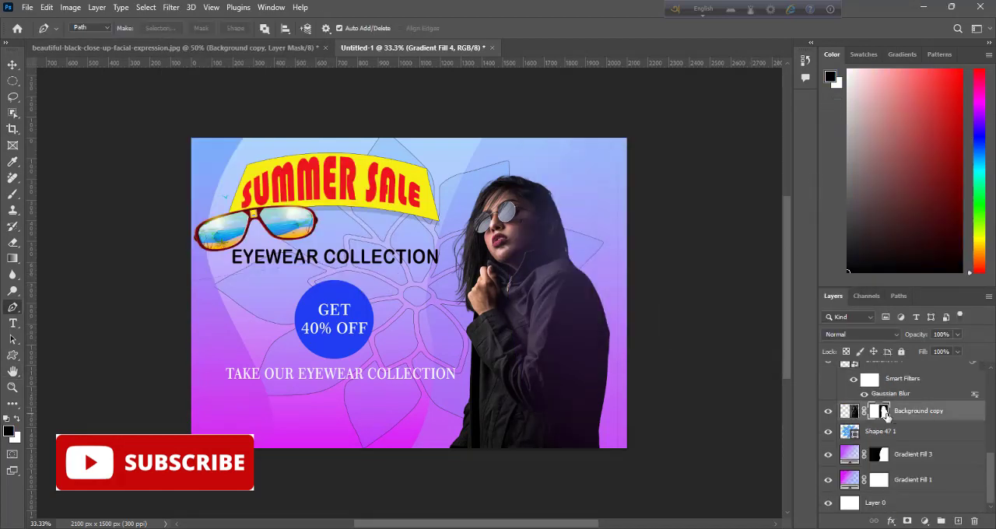
click(924, 521)
click(915, 363)
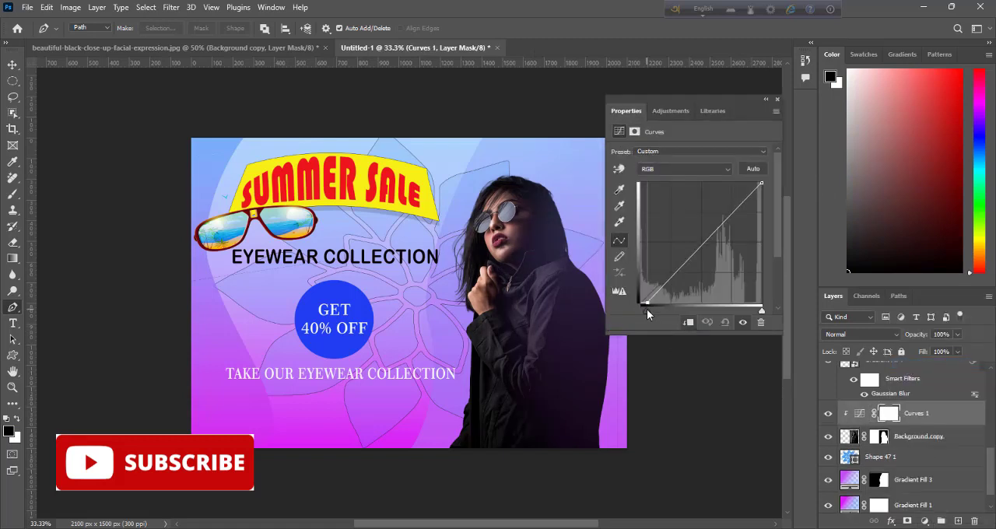
drag(762, 311, 744, 314)
click(778, 100)
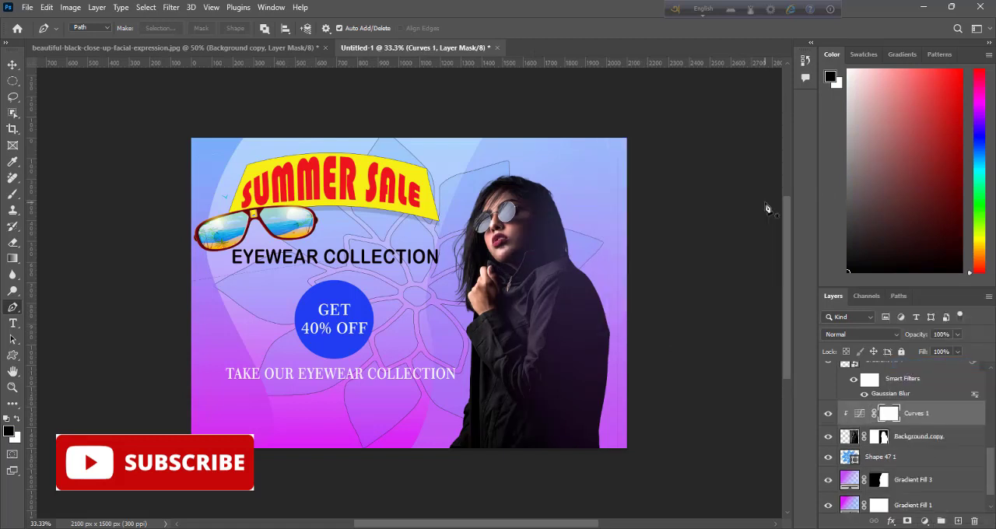
Step: Add a 14 pt placeholder text line at the banner's lower left and color it blue
click(911, 369)
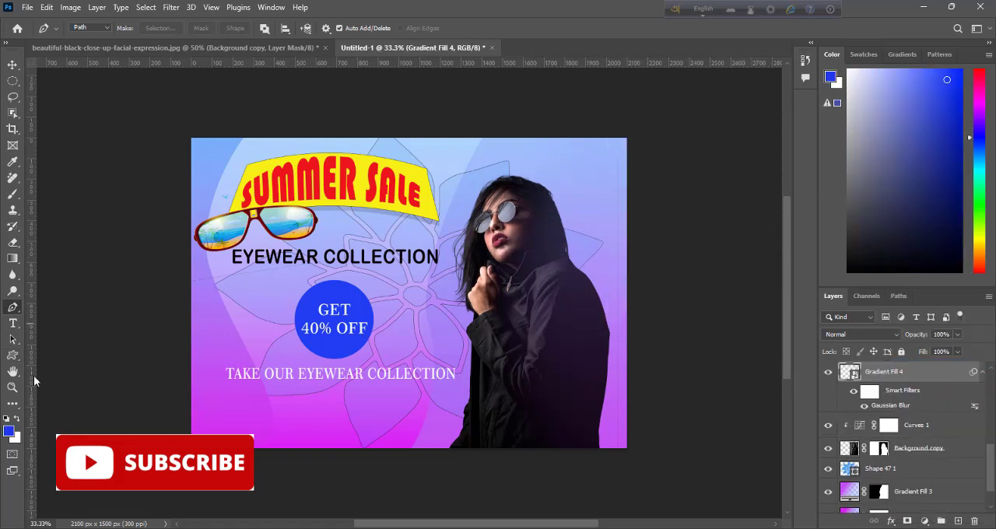
click(12, 323)
click(207, 412)
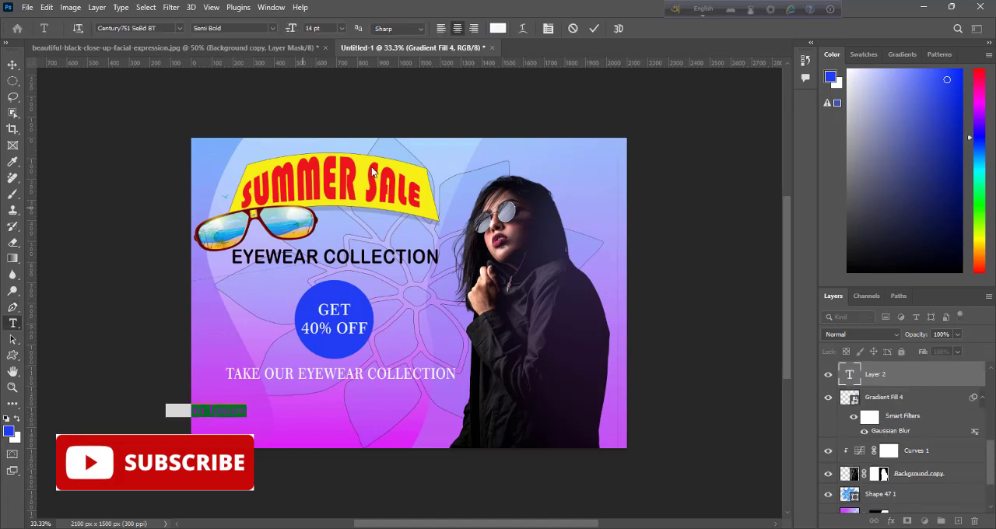
click(594, 29)
click(498, 28)
drag(239, 409, 206, 419)
click(315, 343)
click(812, 114)
click(594, 29)
click(13, 64)
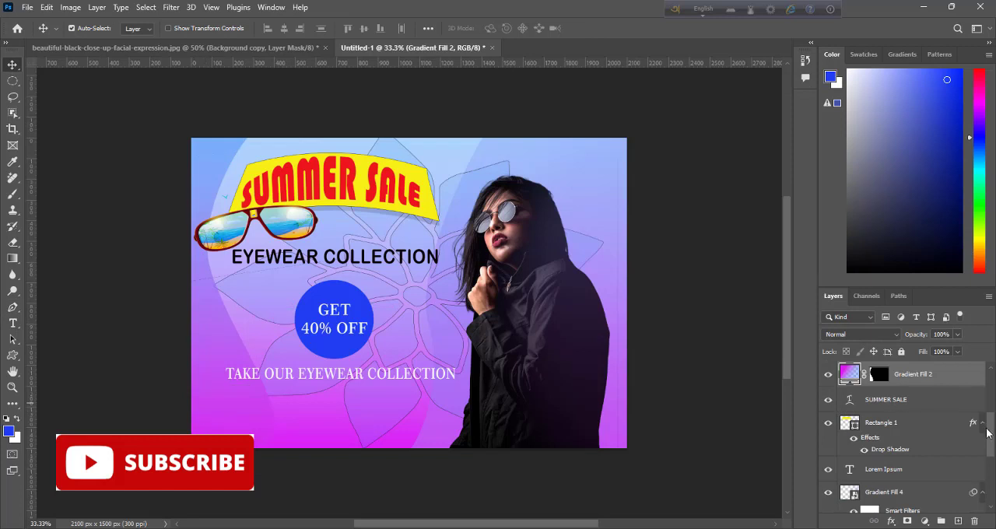
Step: Move the Lorem Ipsum text layer to the top of the layer stack, above TAKE OUR EYEWEAR COLLECTION
mouse_move(990, 432)
mouse_down()
mouse_move(990, 389)
mouse_move(995, 431)
mouse_up()
click(858, 383)
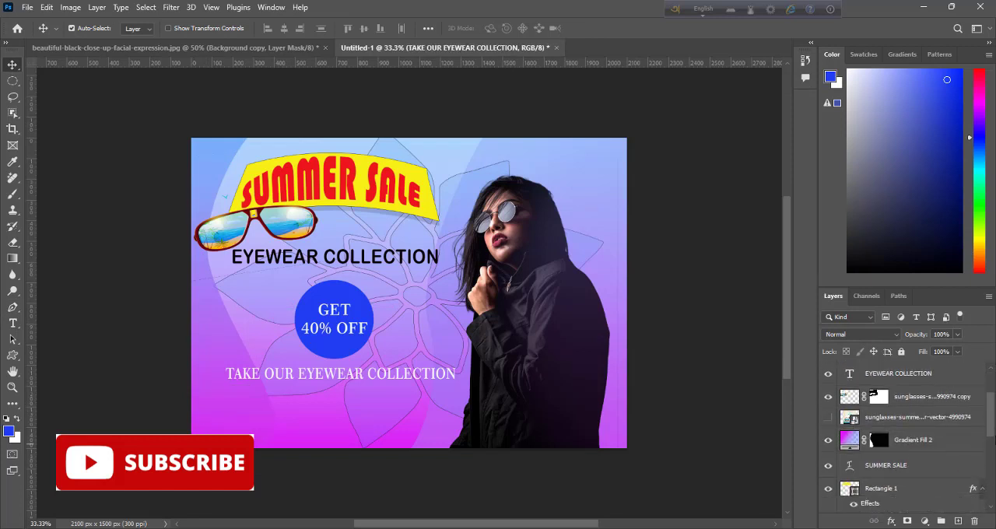
scroll(936, 467, up, 2)
key(t)
click(217, 424)
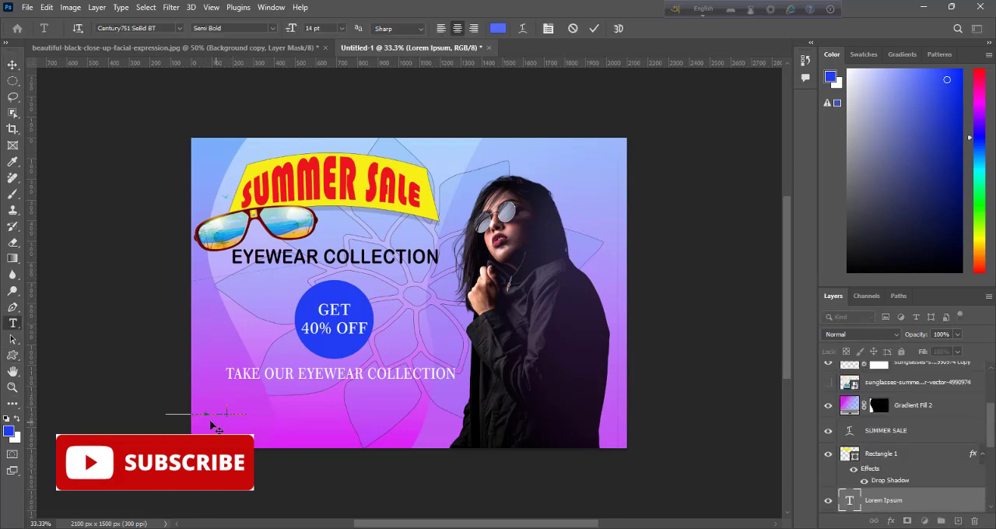
drag(993, 426, 991, 454)
drag(895, 424, 899, 370)
drag(991, 436, 992, 410)
drag(912, 473, 886, 370)
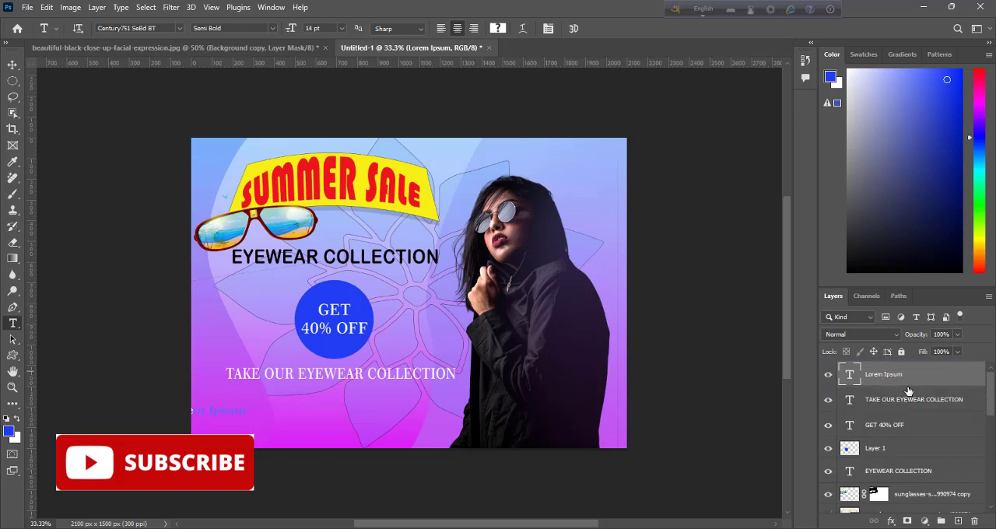
Step: Move the placeholder text below the tagline and replace it with LOGO HERE
key(v)
key(t)
drag(289, 418, 411, 418)
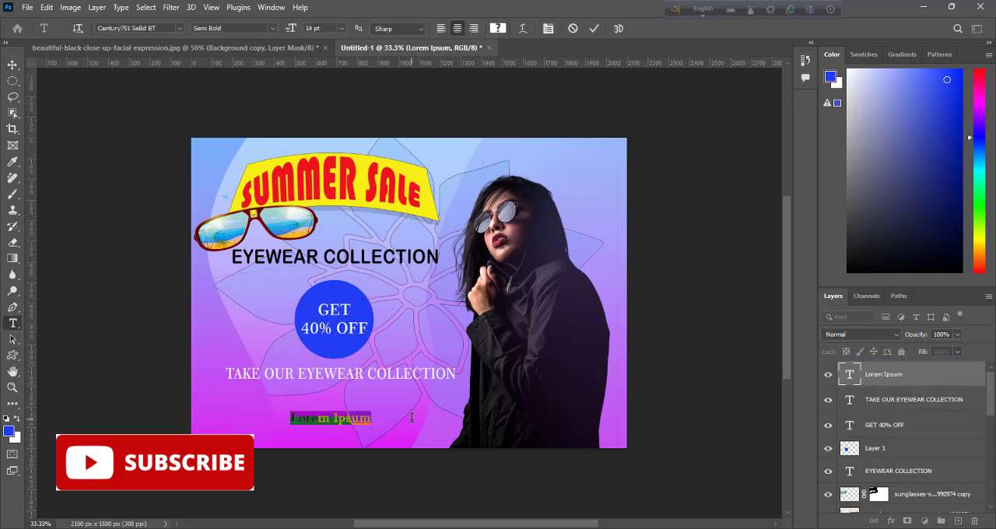
text(LOGO HER)
text(ERE)
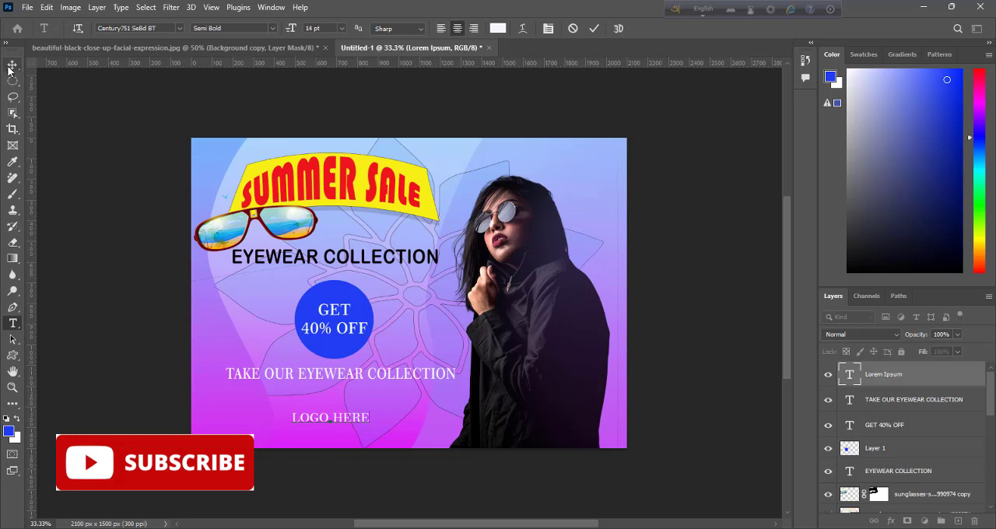
Step: Color the LOGO HERE text light blue and move it to the banner's upper-right corner
triple_click(298, 417)
click(498, 28)
click(611, 123)
click(789, 115)
click(12, 65)
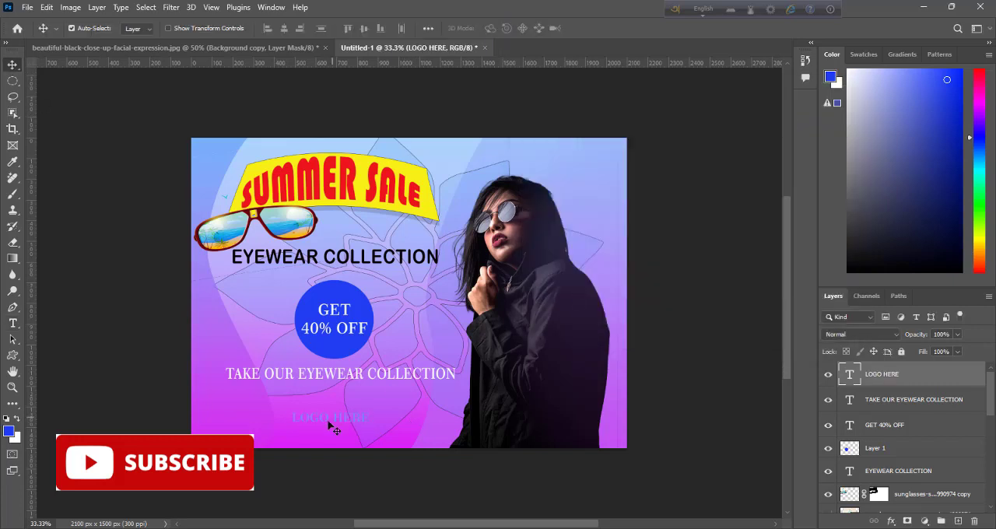
drag(328, 420, 453, 422)
Step: Duplicate the LOGO HERE text, change the copy to COMPANY NAME, and place it near the banner's lower-left corner
key(ctrl+j)
click(13, 324)
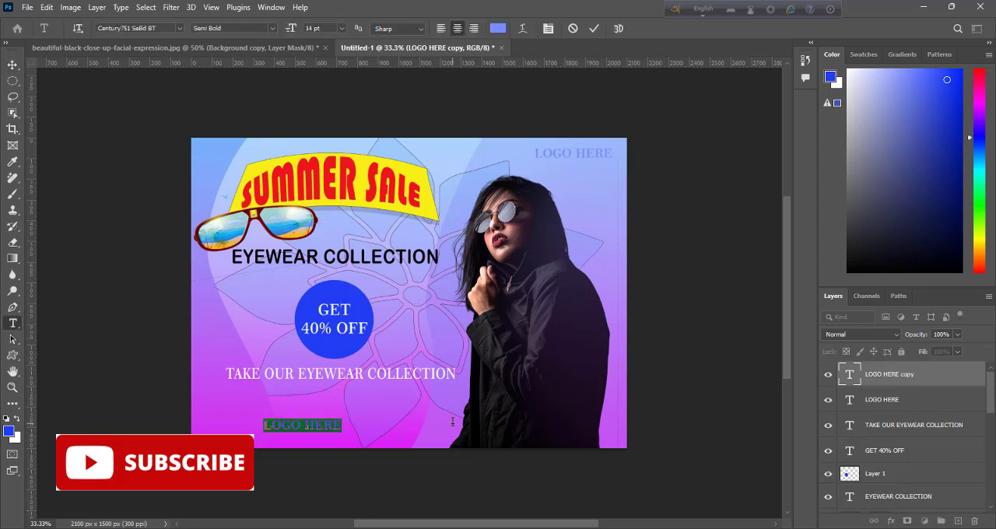
text(COMPANY NAME)
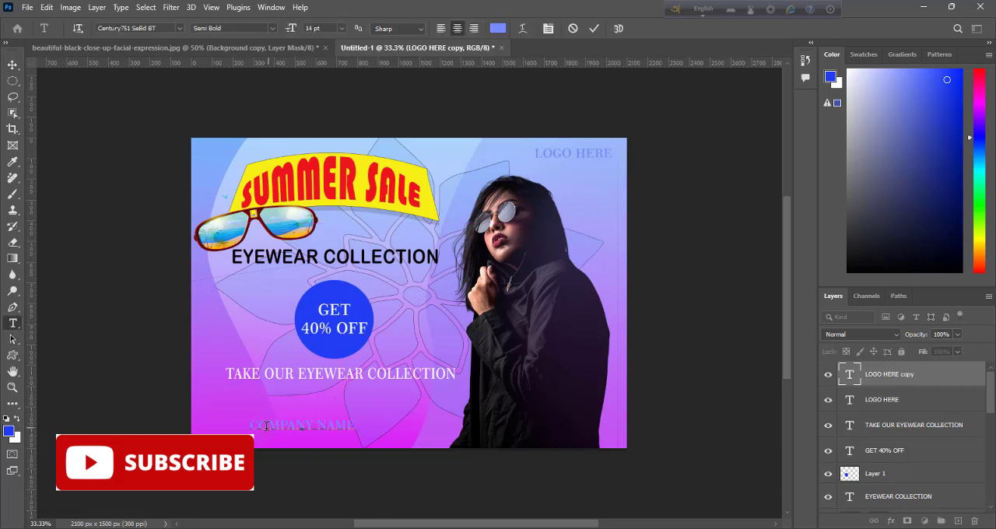
drag(250, 426, 368, 425)
click(594, 29)
click(12, 65)
mouse_move(300, 426)
mouse_down()
mouse_move(265, 417)
mouse_move(301, 438)
mouse_up()
Step: Duplicate COMPANY NAME directly below, change the copy to Tel. No. and E- mail spaced apart, and align its start under the company line
key(ctrl+j)
key(t)
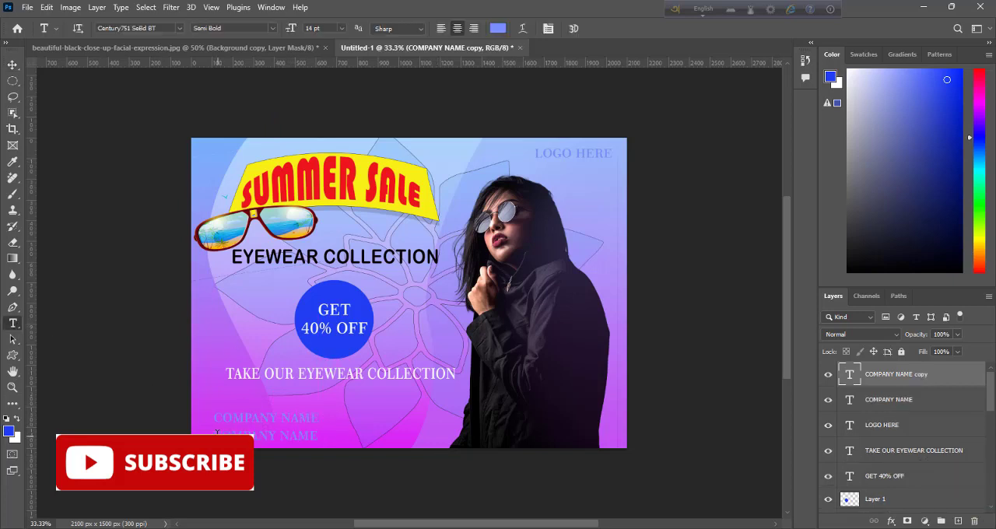
drag(217, 433, 428, 436)
key(BackSpace)
text(Tel. N)
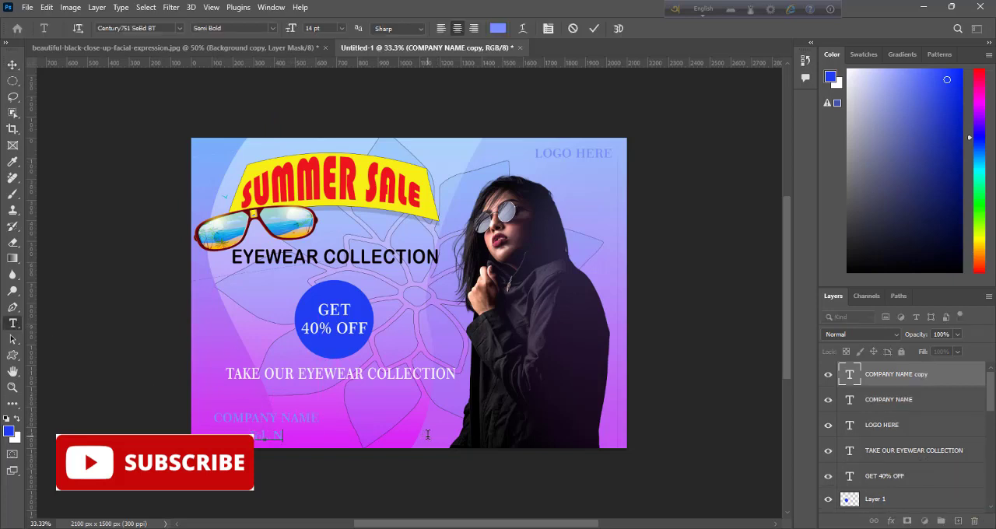
text(o.)
key(Tab)
text(E)
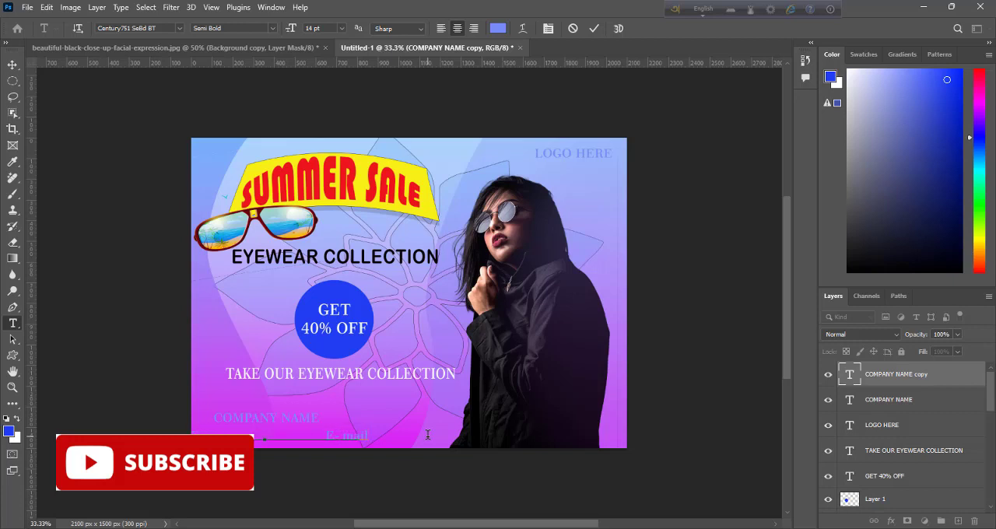
click(595, 29)
click(12, 65)
drag(343, 436, 395, 436)
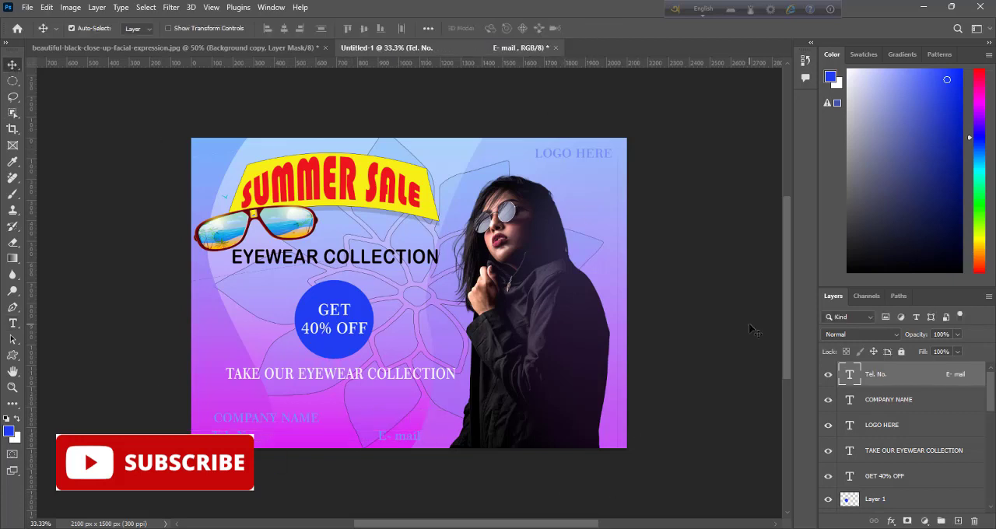
Step: Add a Drop Shadow effect to the cut-out woman layer and open its settings clear of the figure
drag(990, 401, 990, 496)
right_click(902, 413)
click(809, 43)
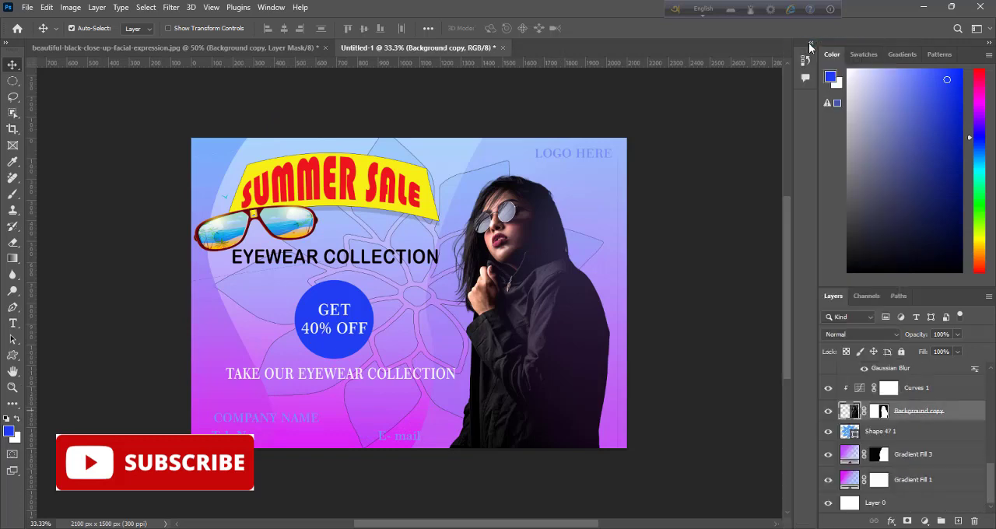
drag(634, 16, 751, 102)
click(640, 350)
drag(823, 102, 183, 88)
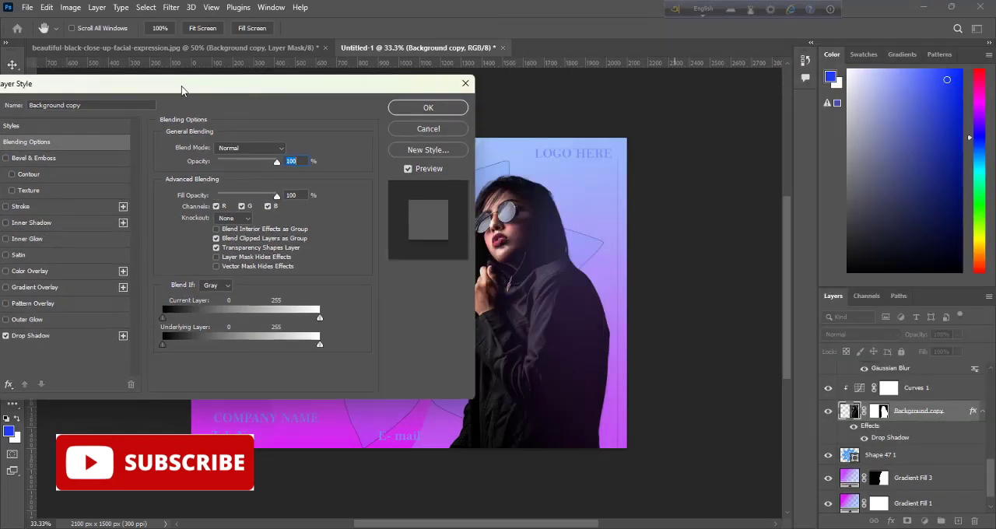
click(31, 336)
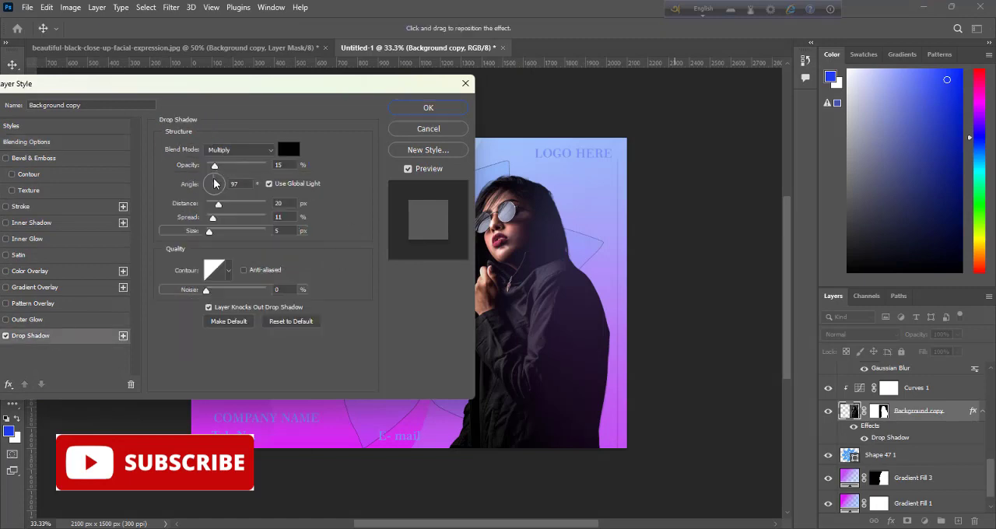
drag(279, 89, 251, 172)
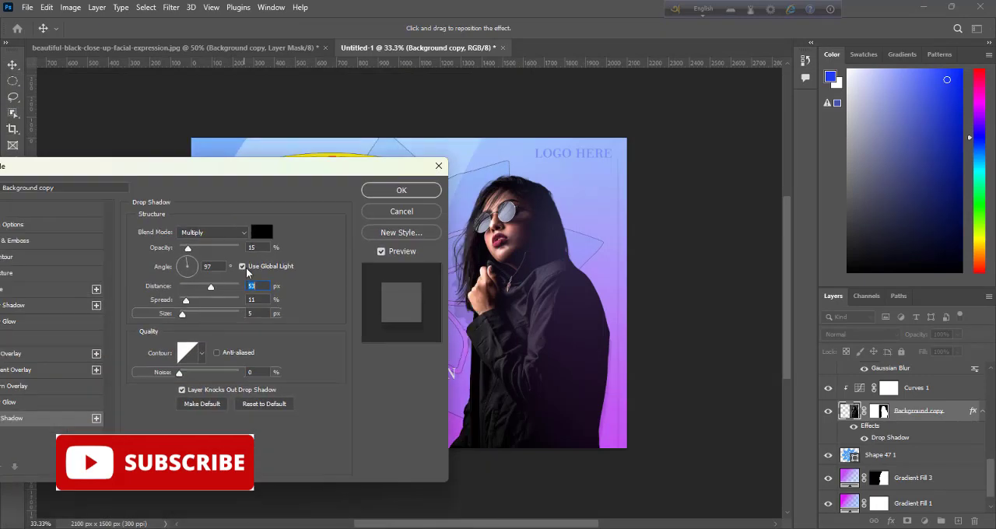
Step: Try a black Multiply drop shadow on the woman with a 124 px distance and a 30° angle
drag(188, 287, 230, 289)
click(195, 265)
click(261, 233)
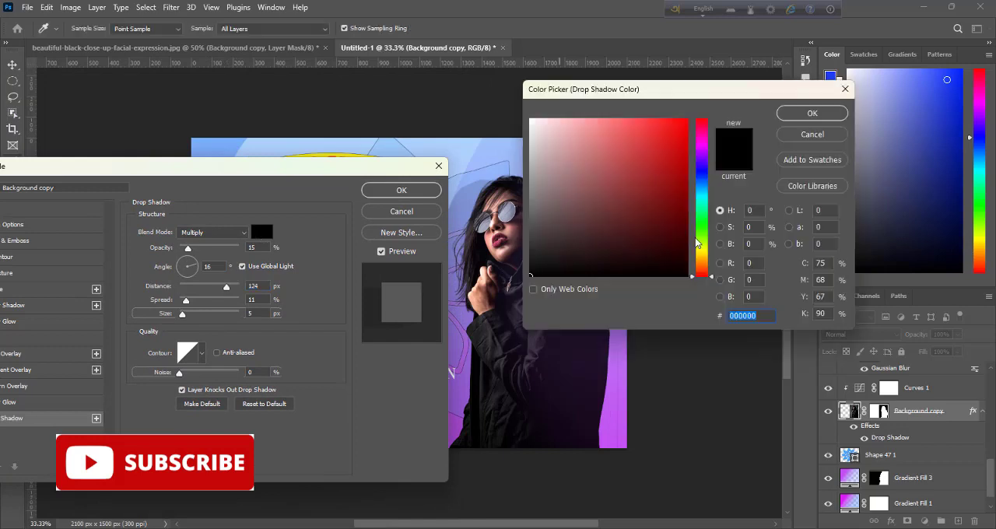
click(825, 112)
click(244, 234)
click(220, 324)
click(222, 234)
click(218, 267)
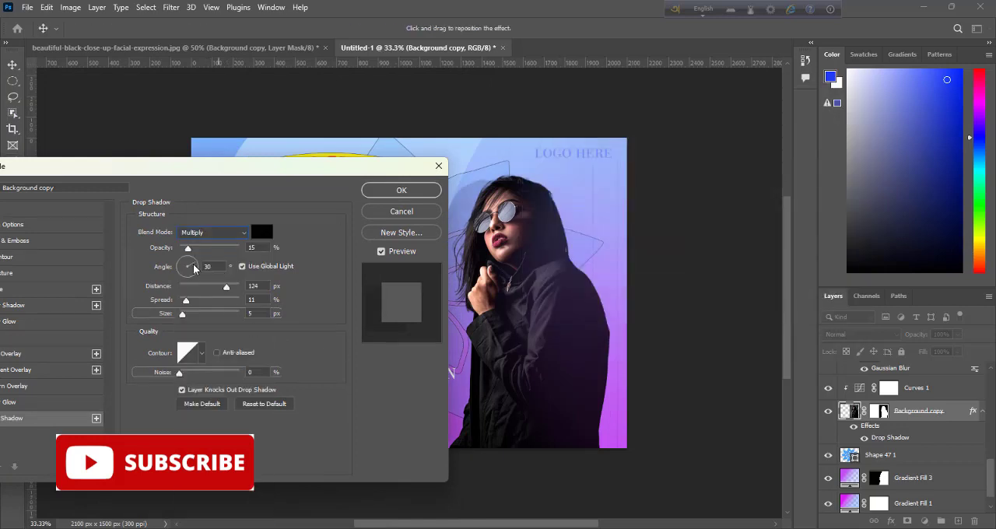
Step: Increase the woman's shadow opacity, shorten its distance, turn its angle so it falls to her right, and apply it
click(186, 272)
drag(226, 288, 194, 289)
click(179, 268)
drag(188, 248, 203, 248)
mouse_move(195, 287)
mouse_down()
mouse_move(193, 302)
mouse_move(209, 288)
mouse_up()
click(180, 263)
click(402, 190)
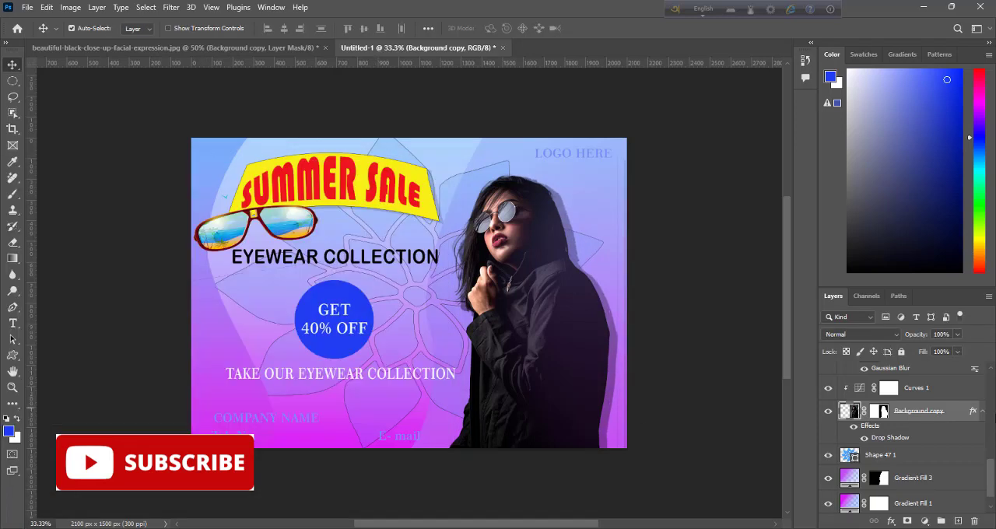
Step: Separate the woman's drop shadow effect into its own layer
right_click(897, 442)
click(921, 413)
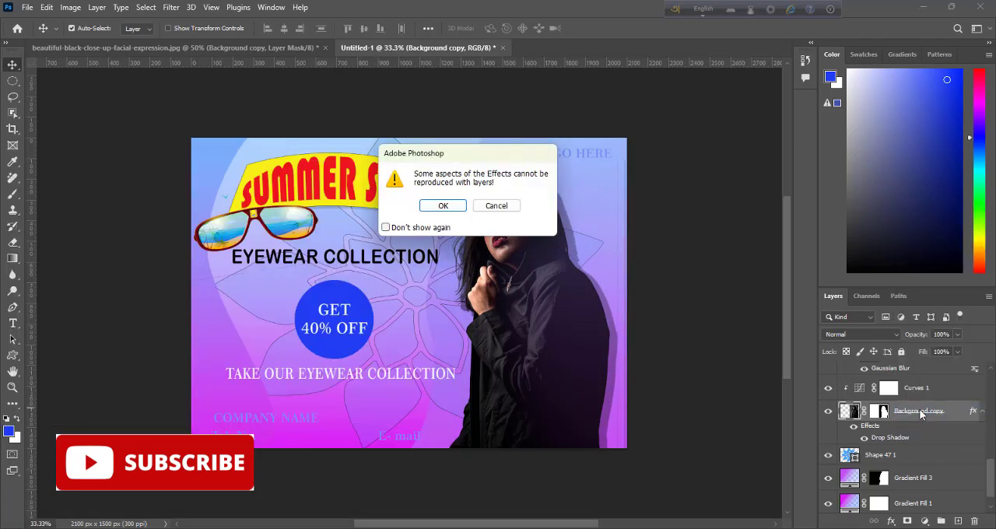
click(444, 206)
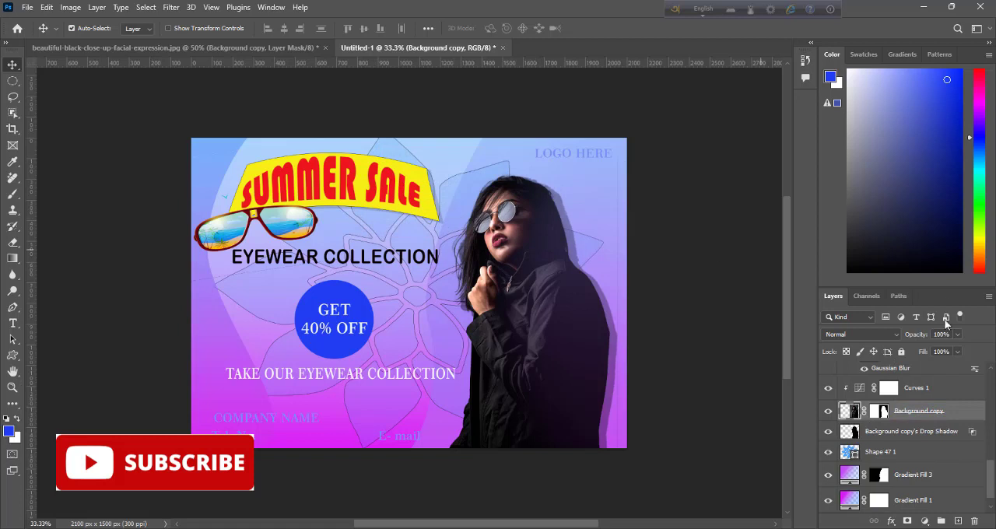
Step: Soften the woman's separated drop shadow layer with a Gaussian Blur of about 9.8 pixels radius
click(906, 433)
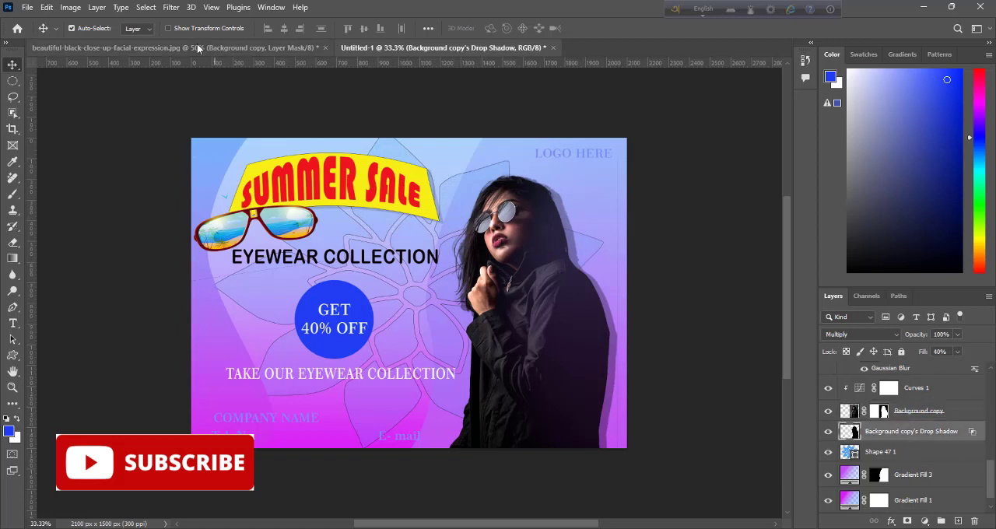
click(175, 11)
mouse_move(225, 173)
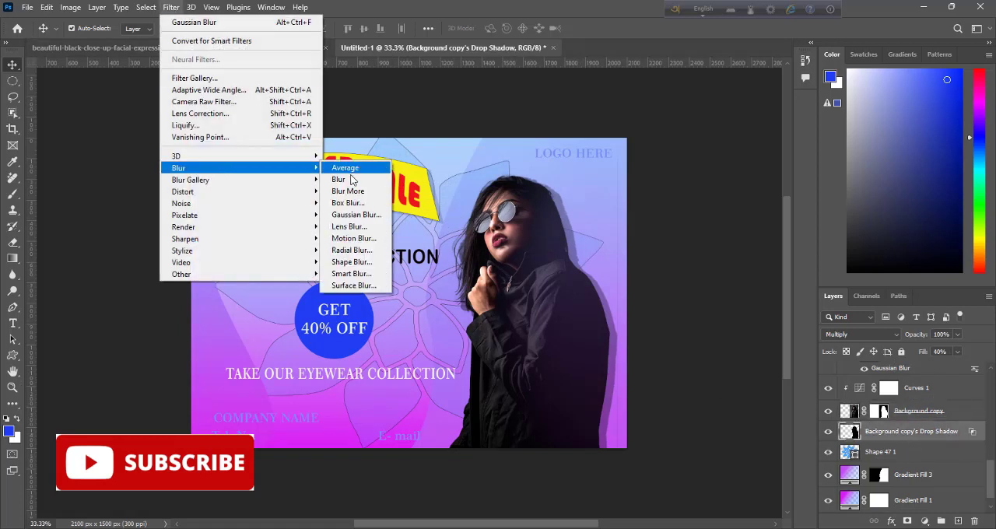
click(352, 214)
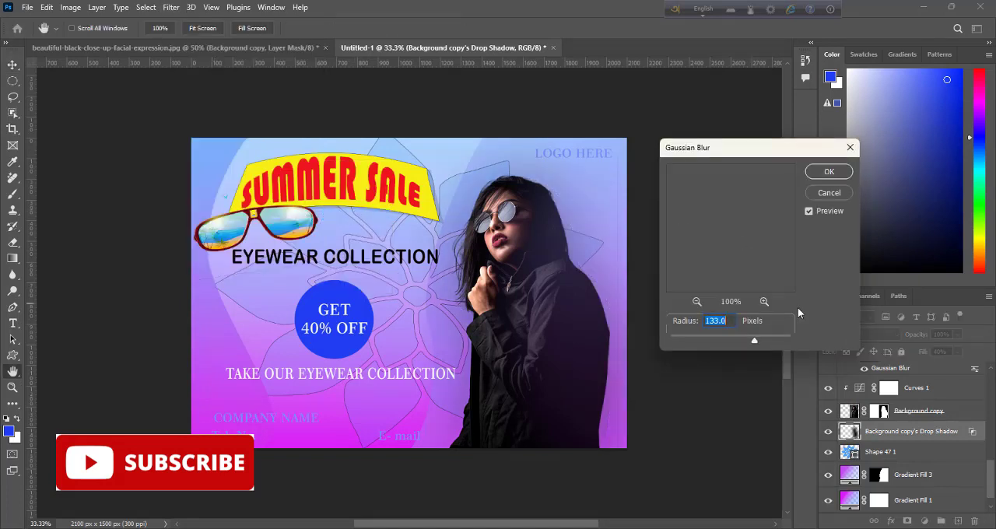
drag(751, 344, 749, 342)
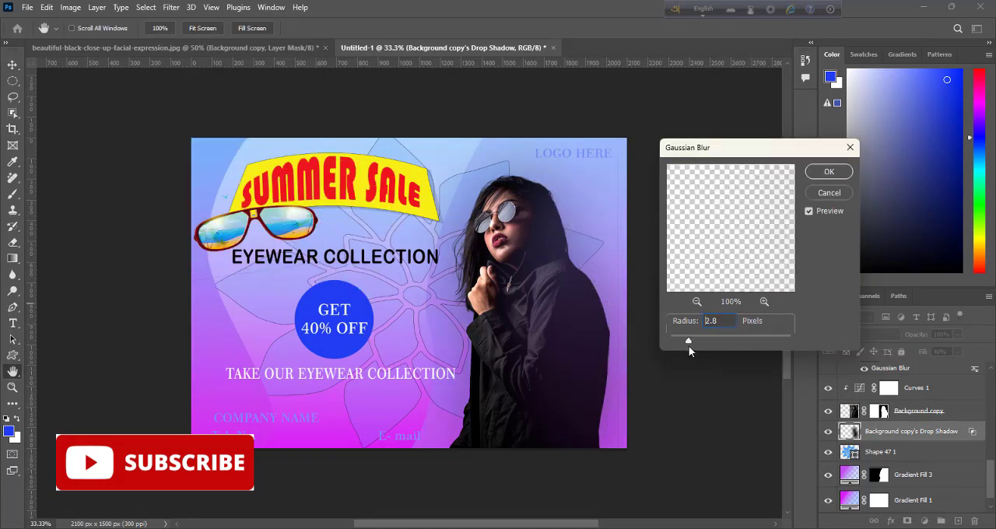
drag(689, 346, 689, 345)
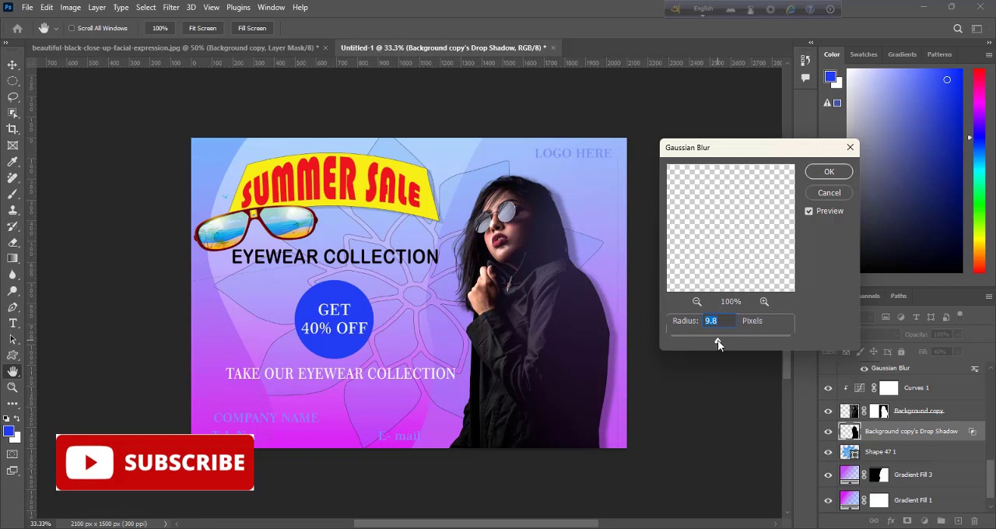
text(9.6)
drag(719, 340, 720, 340)
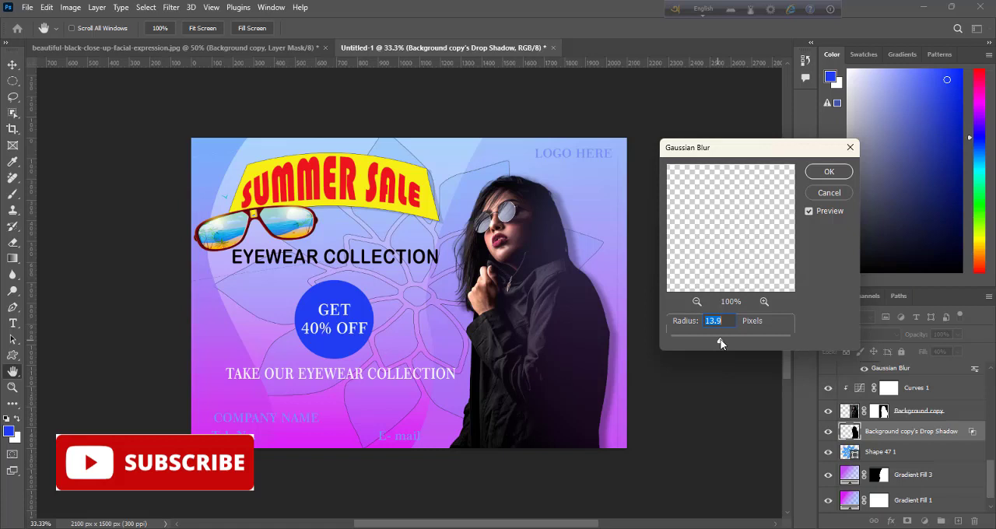
click(827, 173)
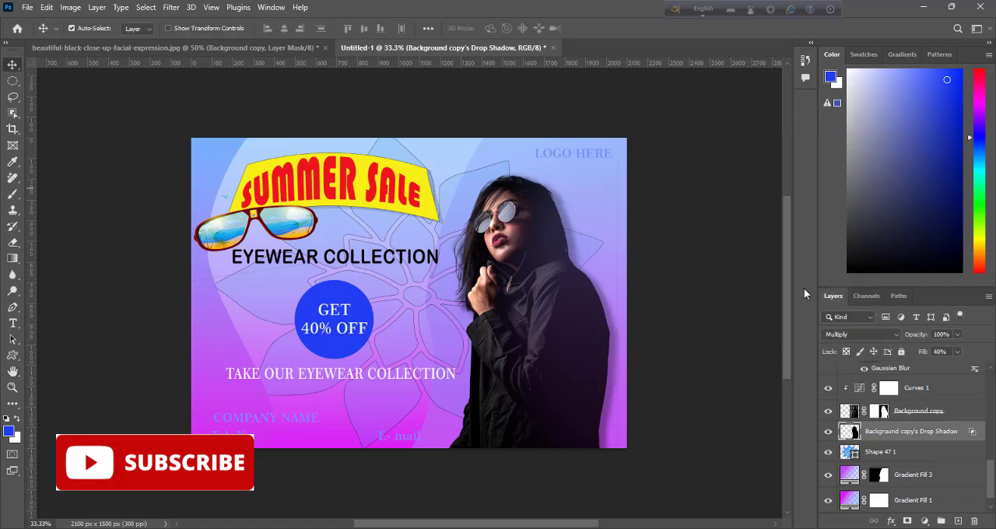